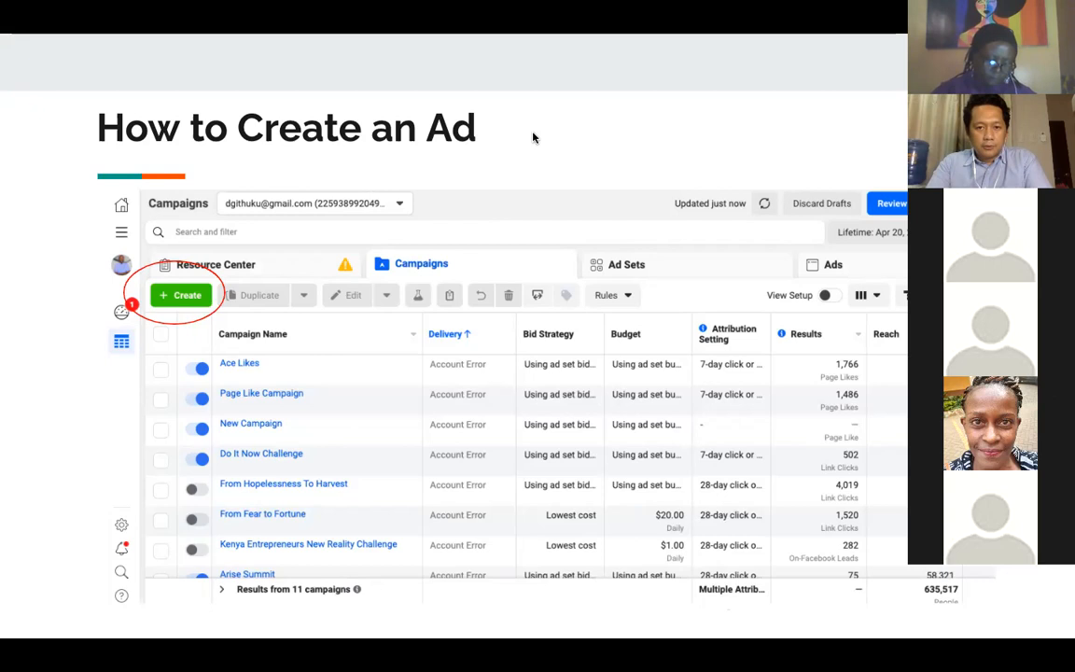
Switch from the slides to Business Manager, open Ads Manager and start creating a new campaign
{"action": "left_click", "coordinate": [533, 137]}
{"action": "mouse_move", "coordinate": [513, 53]}
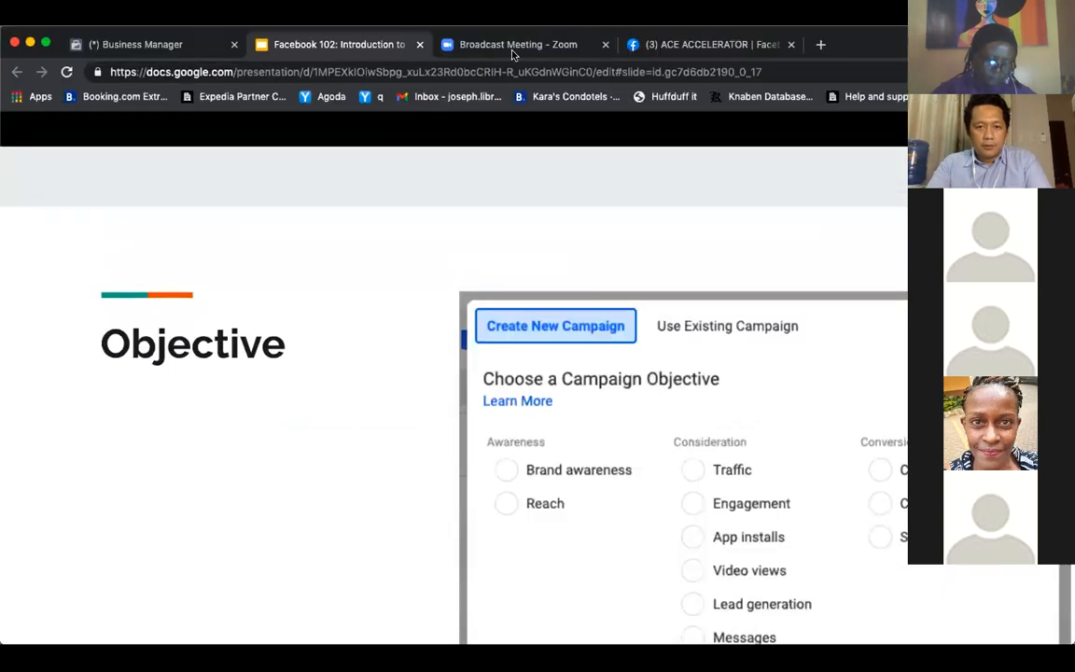
{"action": "left_click", "coordinate": [149, 44]}
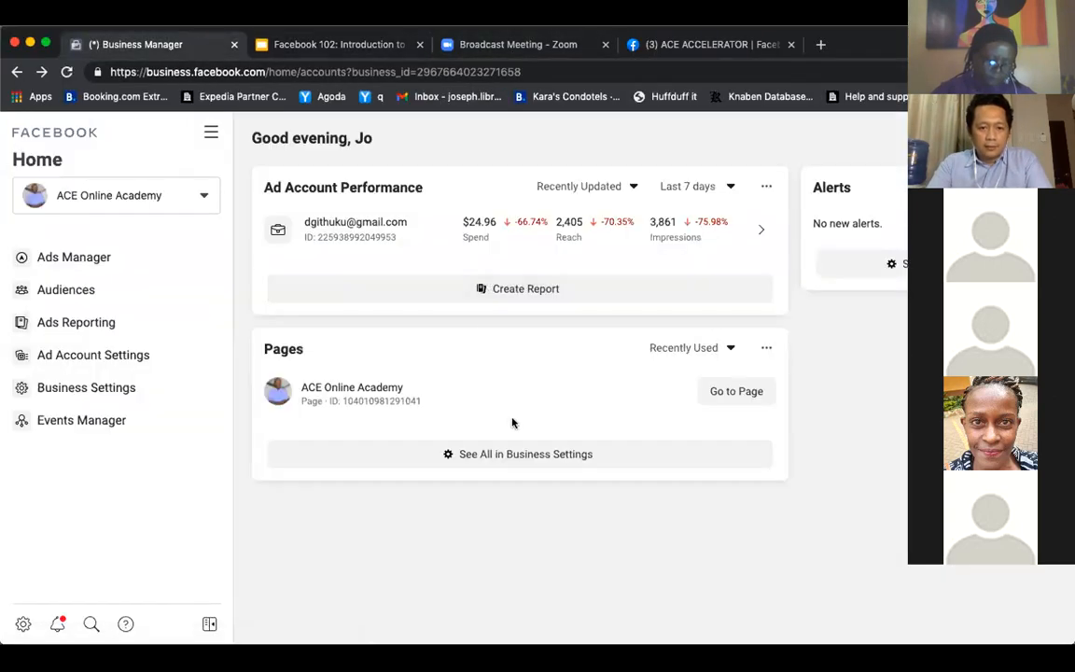
{"action": "left_click", "coordinate": [91, 259]}
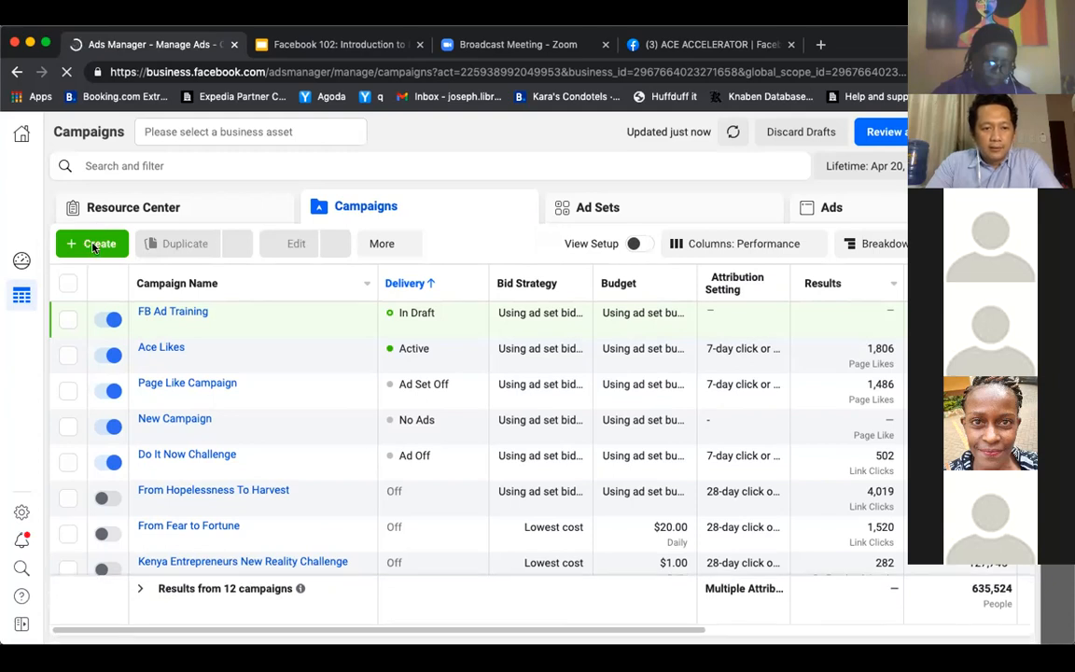
{"action": "left_click", "coordinate": [93, 245]}
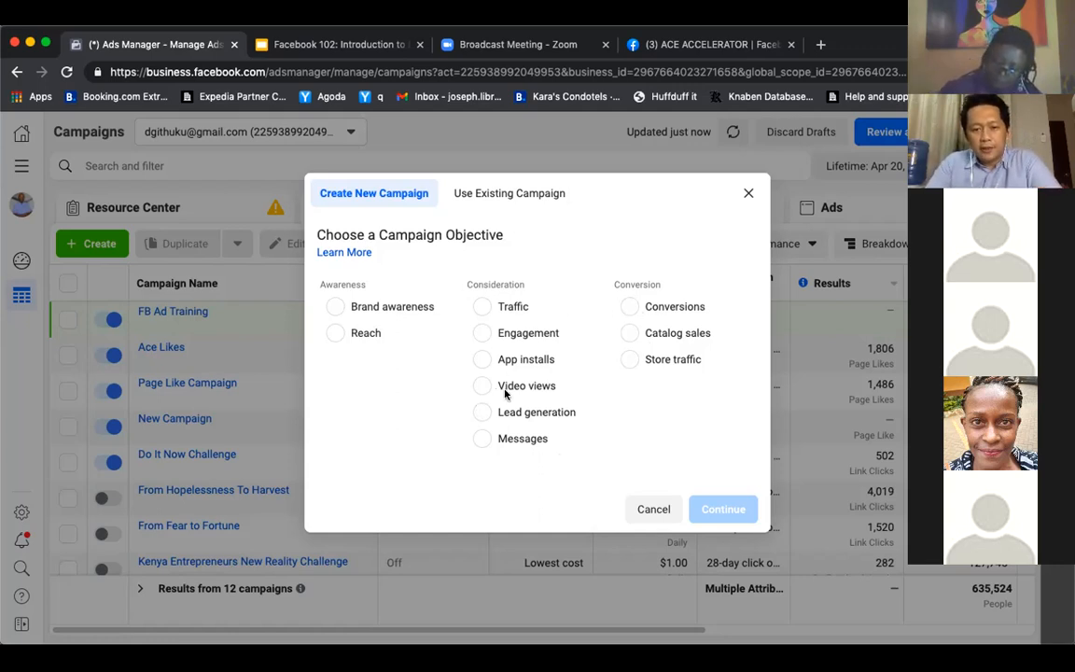
Review the descriptions of the Traffic, Messages and Conversions campaign objectives
{"action": "left_click", "coordinate": [485, 308]}
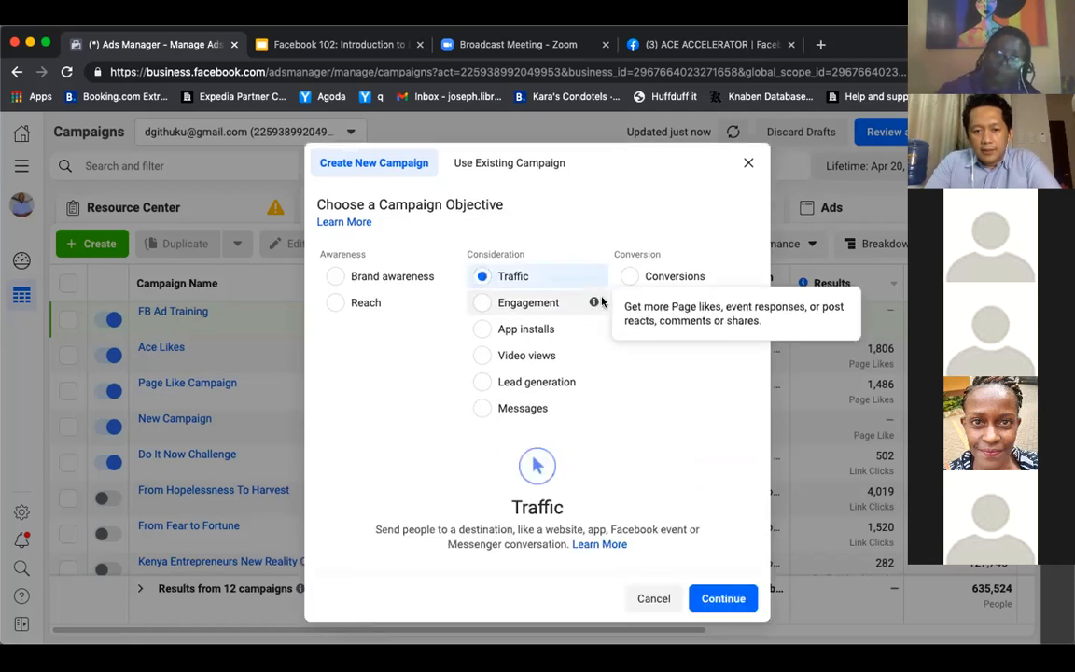
{"action": "mouse_move", "coordinate": [594, 277]}
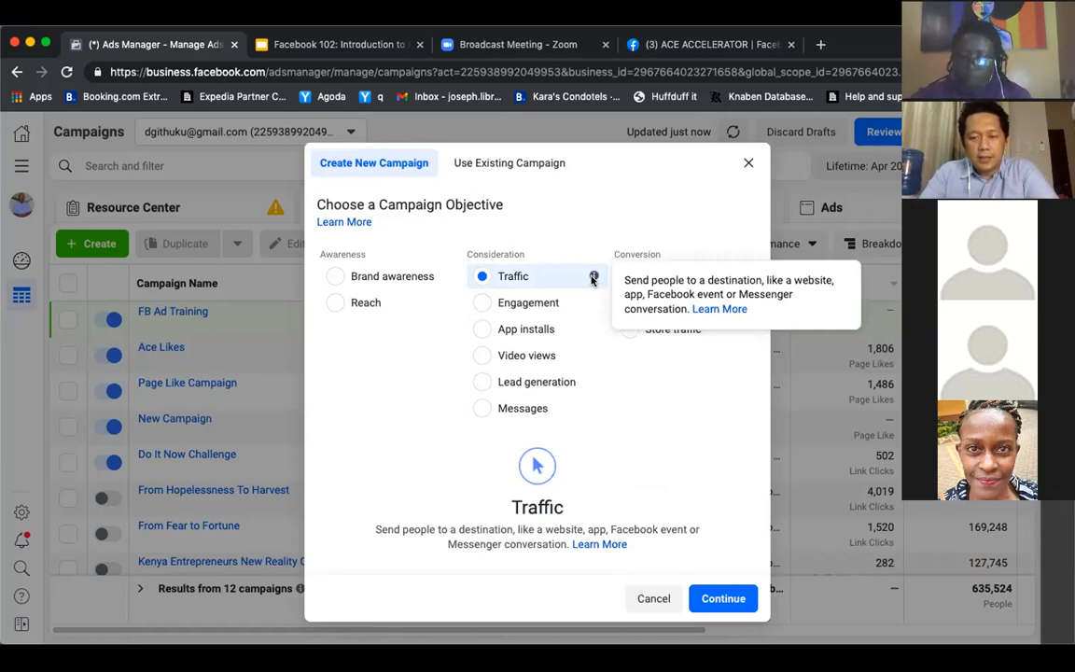
{"action": "left_click", "coordinate": [520, 410]}
{"action": "mouse_move", "coordinate": [592, 409]}
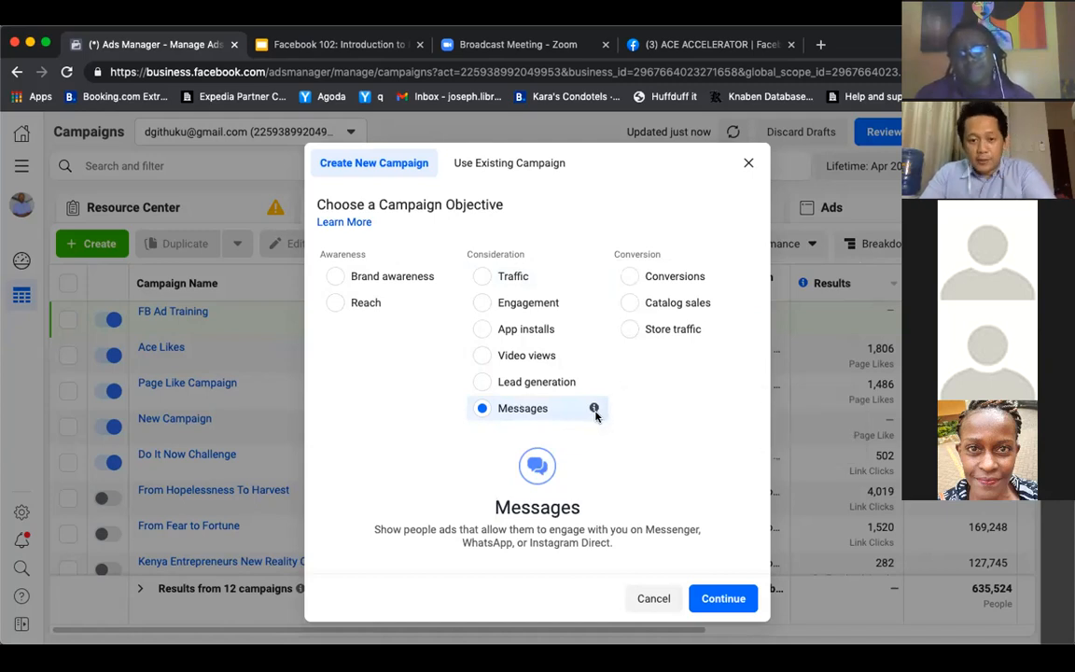
{"action": "mouse_move", "coordinate": [595, 410]}
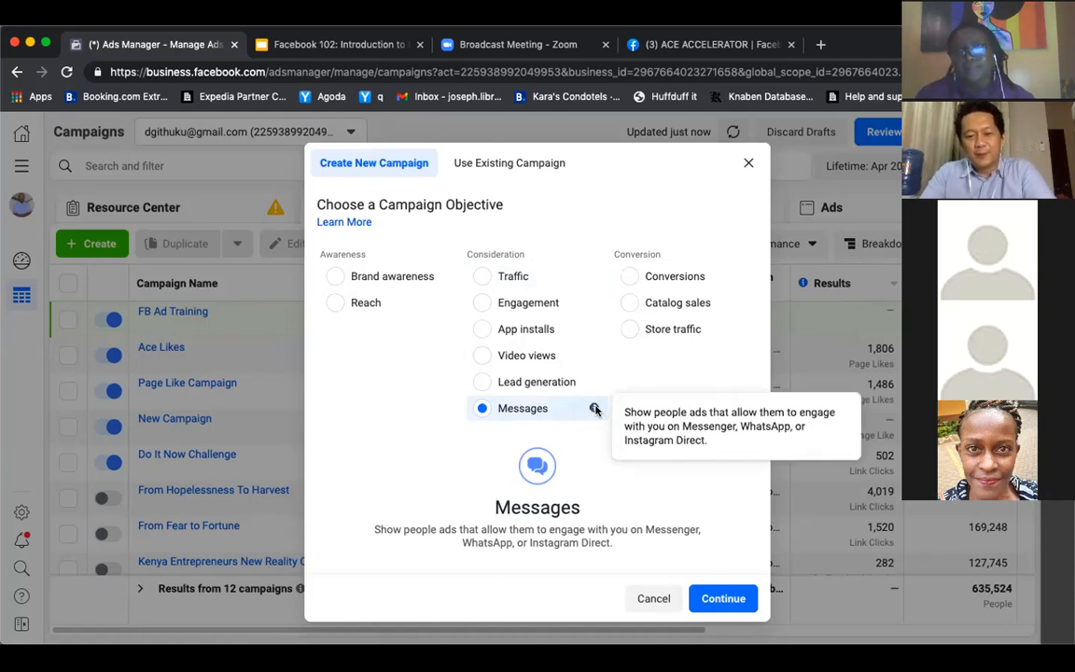
{"action": "left_click", "coordinate": [483, 278]}
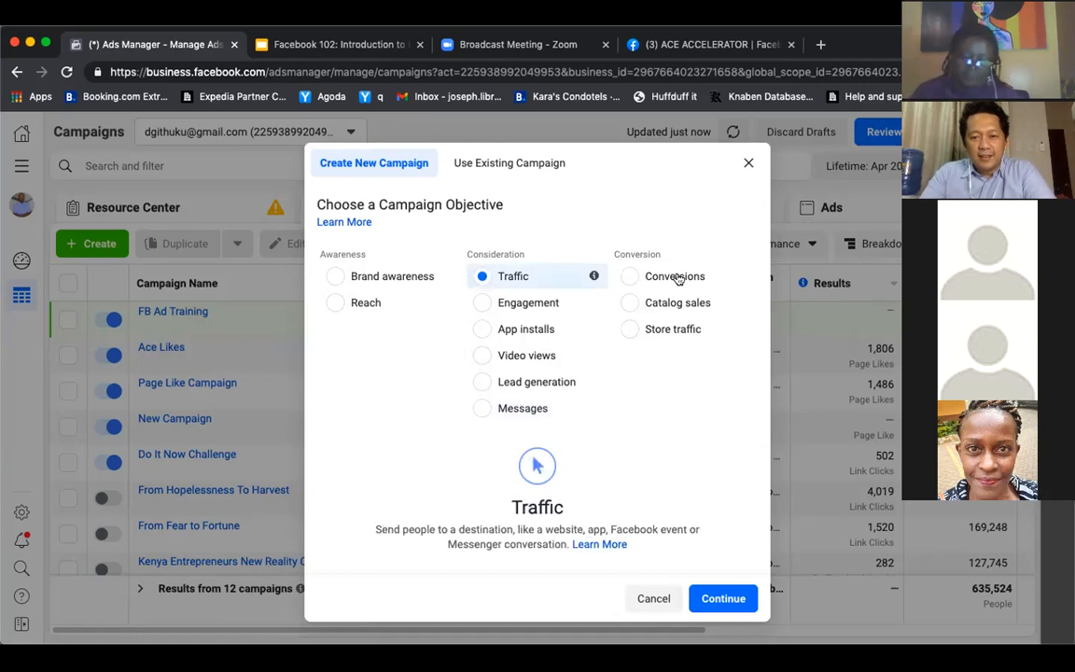
{"action": "mouse_move", "coordinate": [742, 279]}
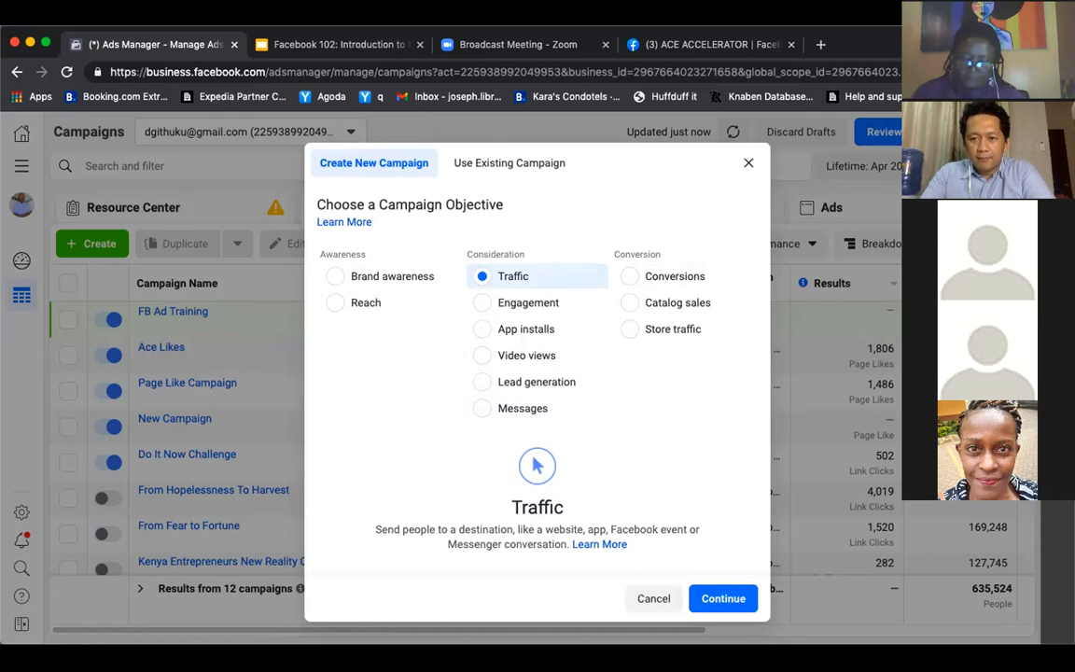
{"action": "left_click", "coordinate": [736, 279]}
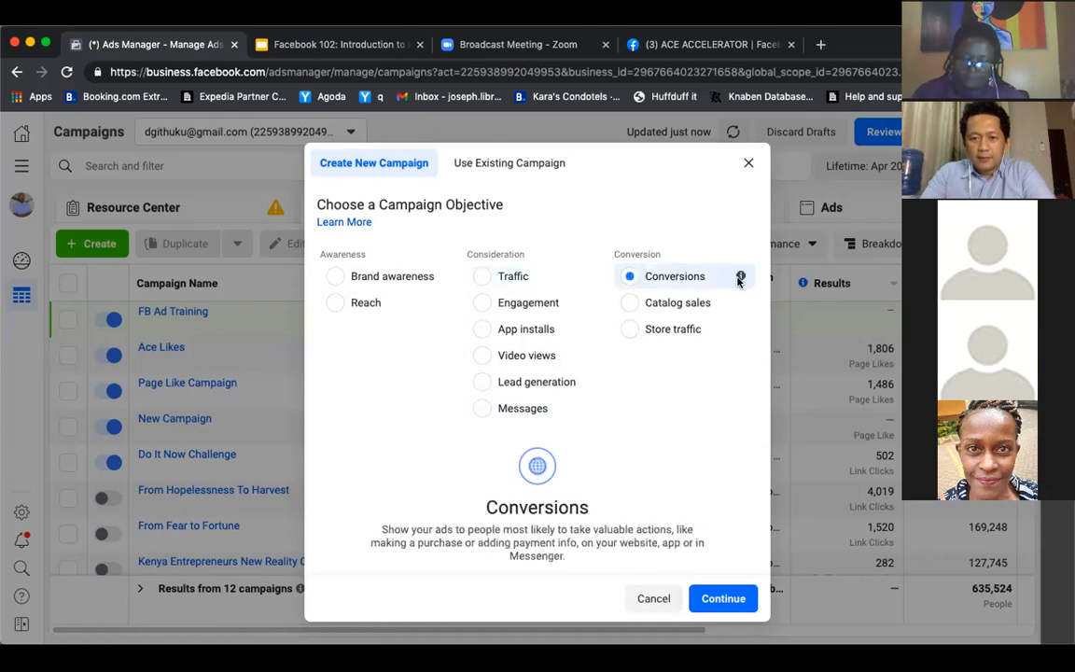
{"action": "mouse_move", "coordinate": [742, 279]}
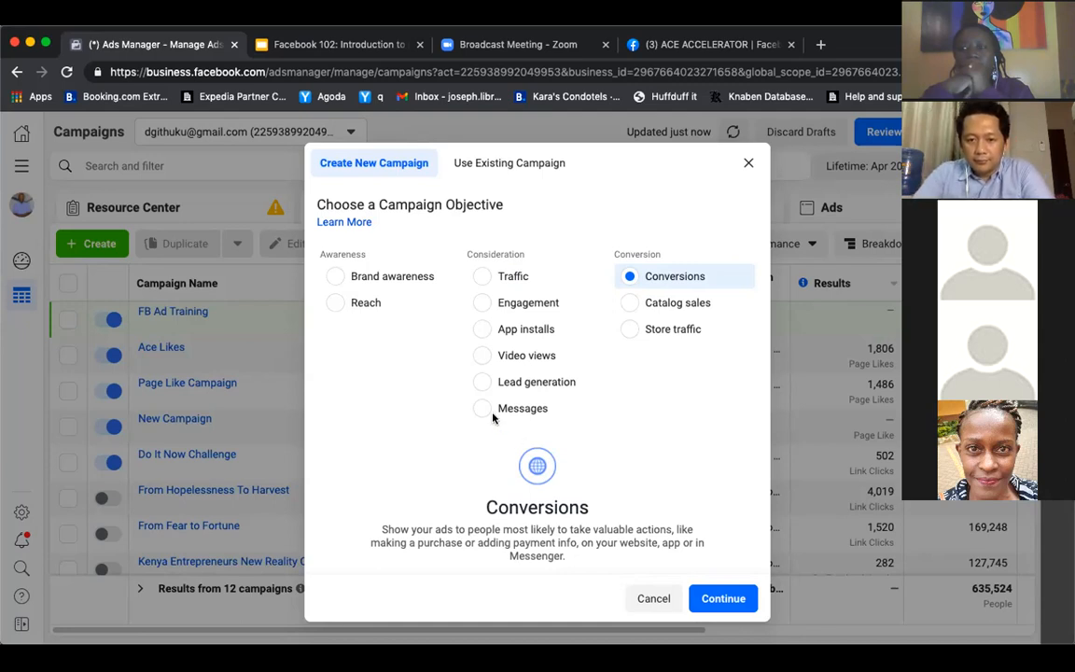
Choose Traffic as the campaign objective and continue to the campaign settings
{"action": "left_click", "coordinate": [482, 309]}
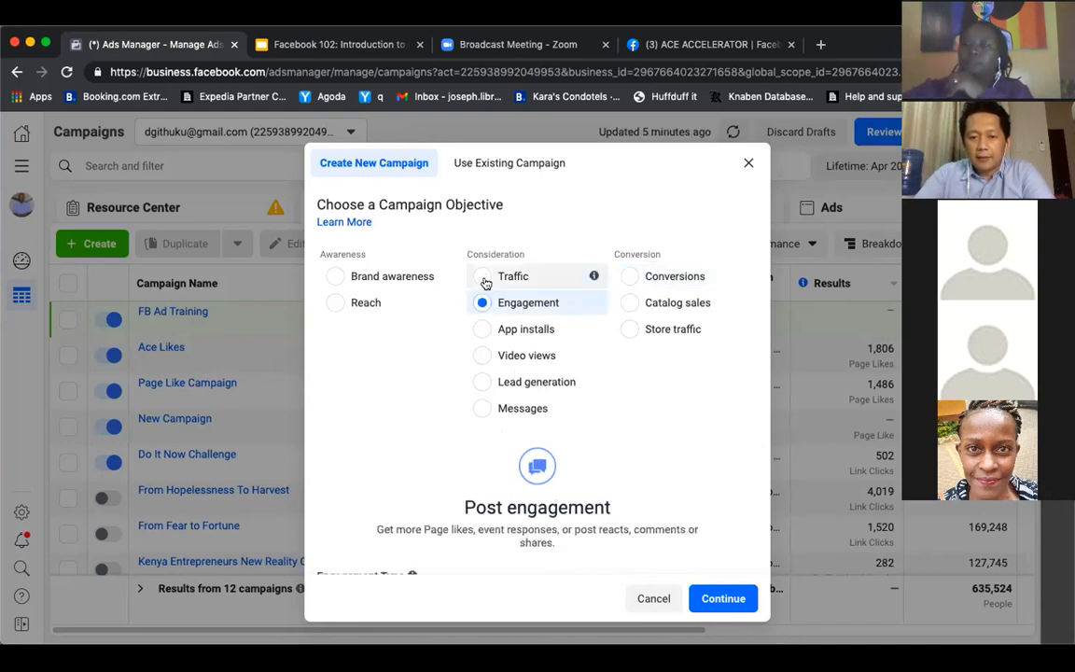
{"action": "left_click", "coordinate": [482, 279]}
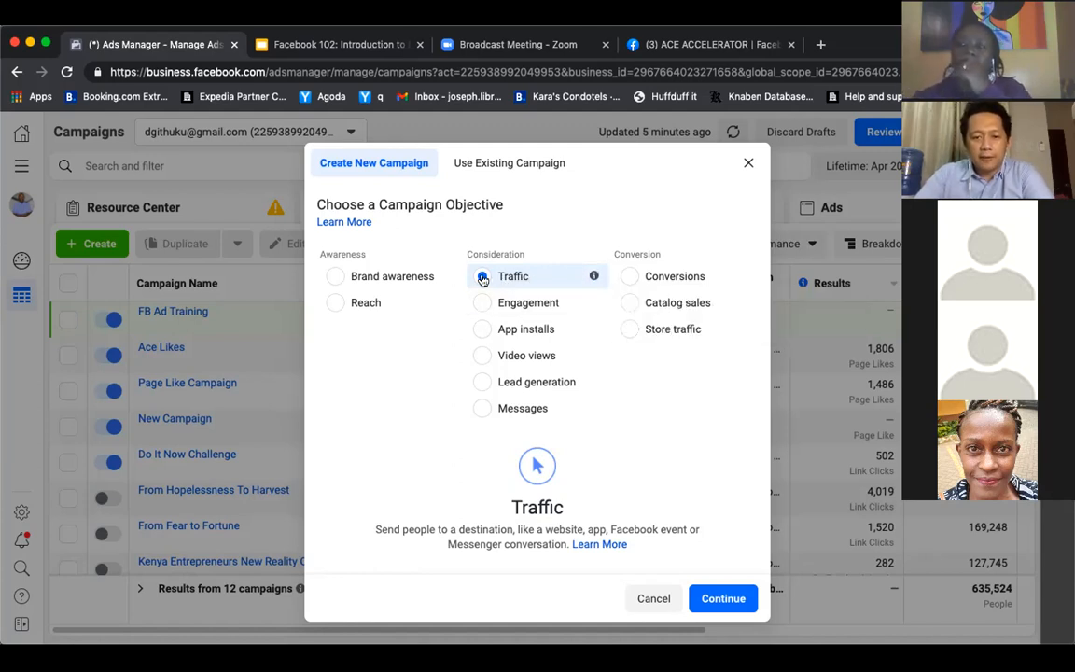
{"action": "left_click", "coordinate": [715, 605]}
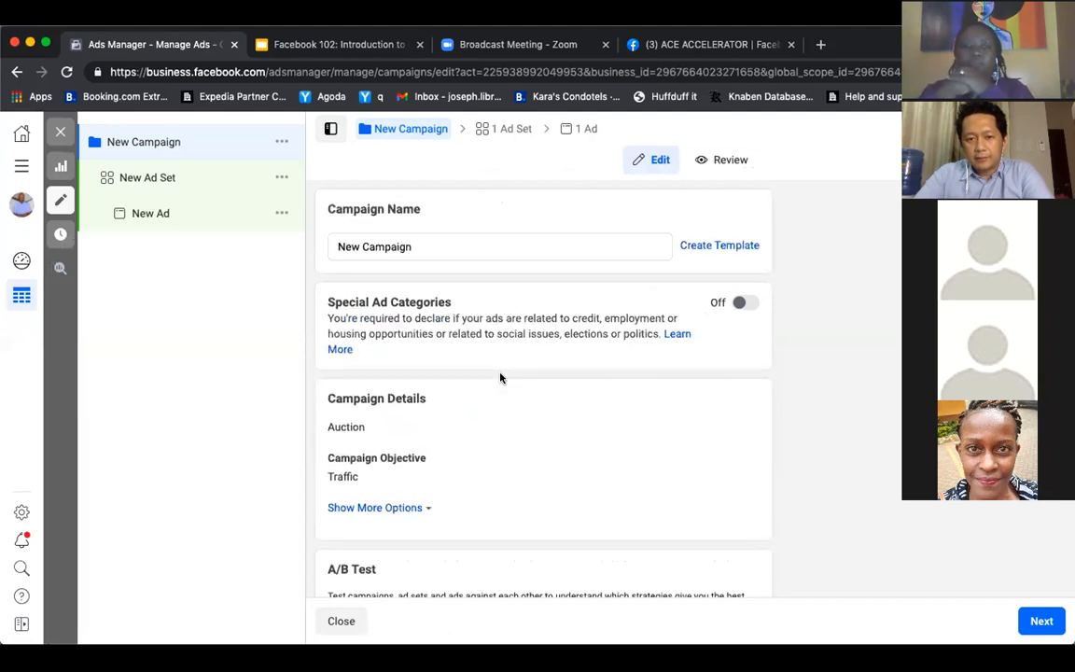
Name the campaign "FB Ad Traffic Test" and continue to the ad set settings
{"action": "left_click", "coordinate": [455, 247]}
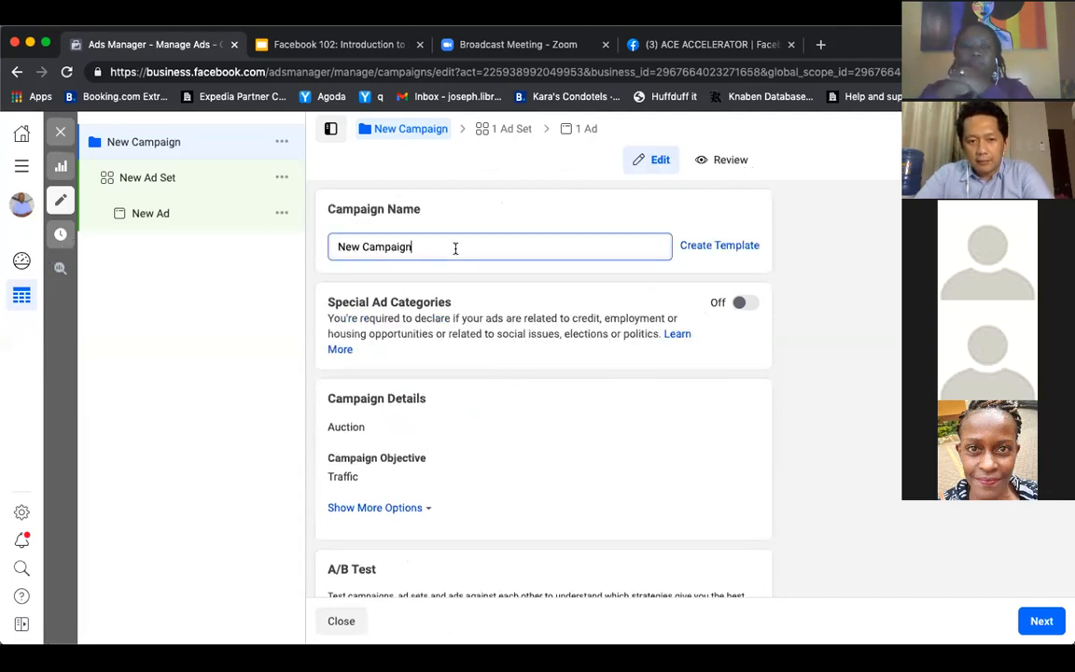
{"action": "left_click_drag", "start_coordinate": [446, 247], "coordinate": [264, 232]}
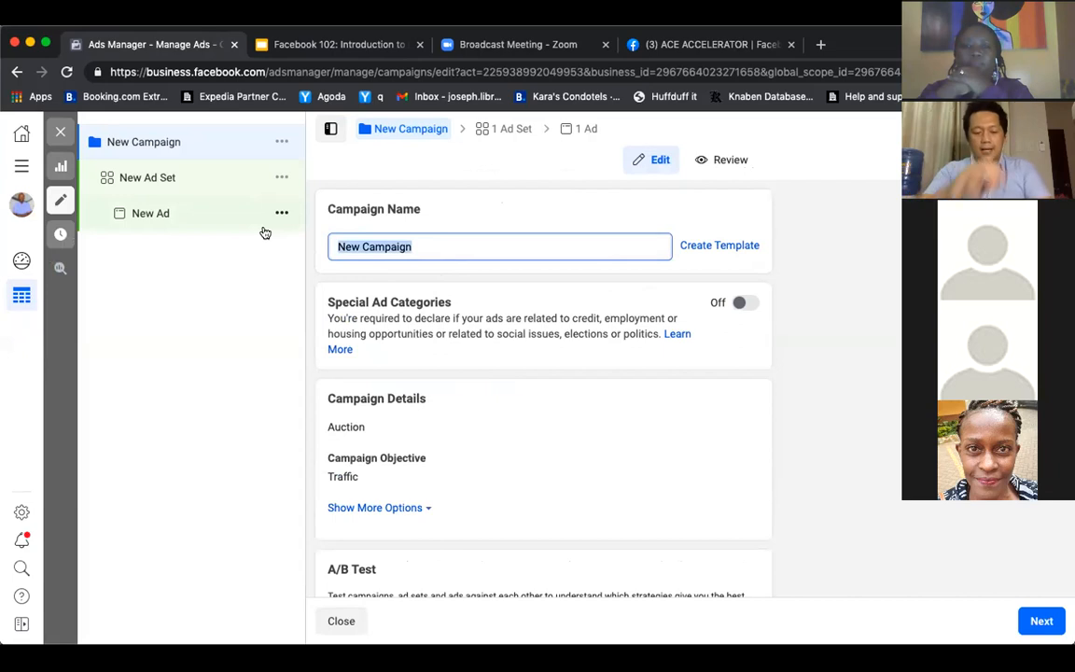
{"action": "type", "text": "FB "}
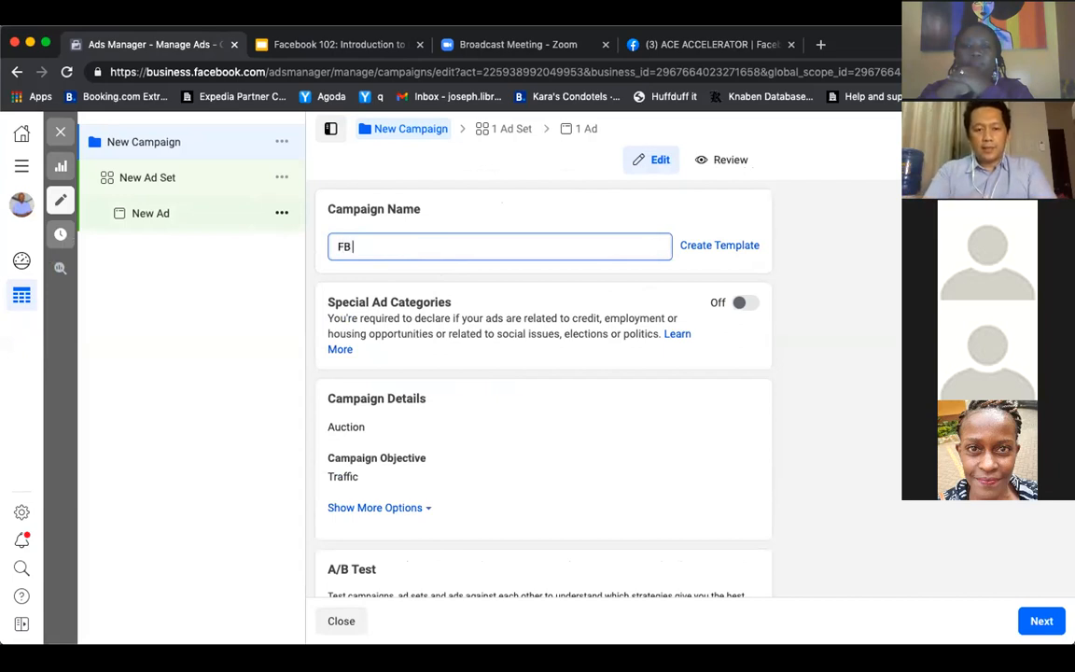
{"action": "type", "text": "Ad Traffic"}
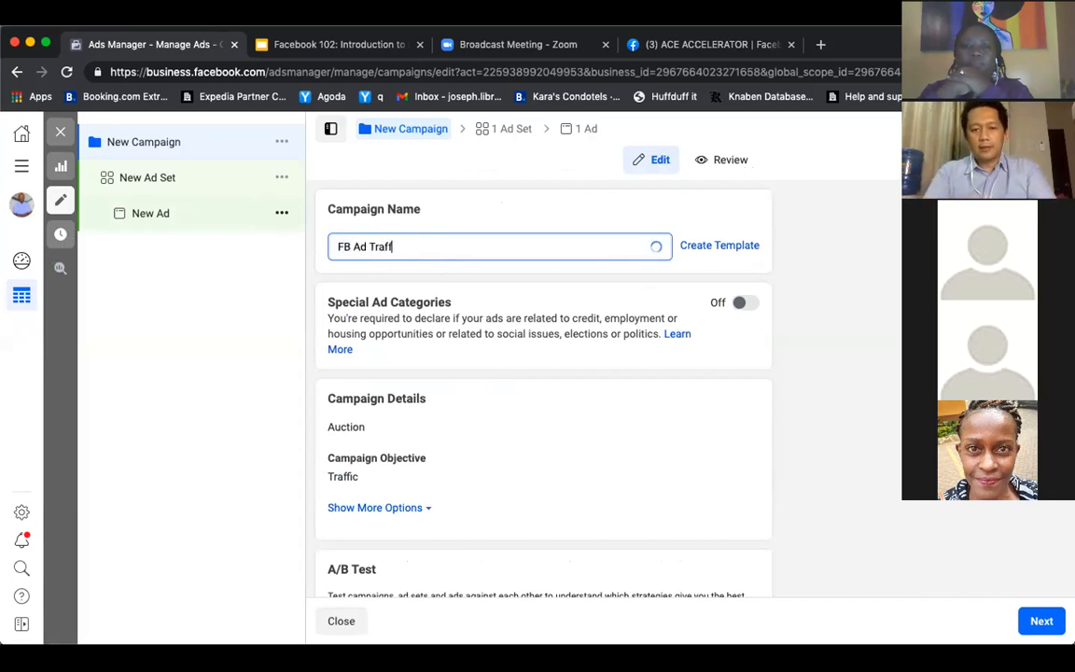
{"action": "type", "text": "Test"}
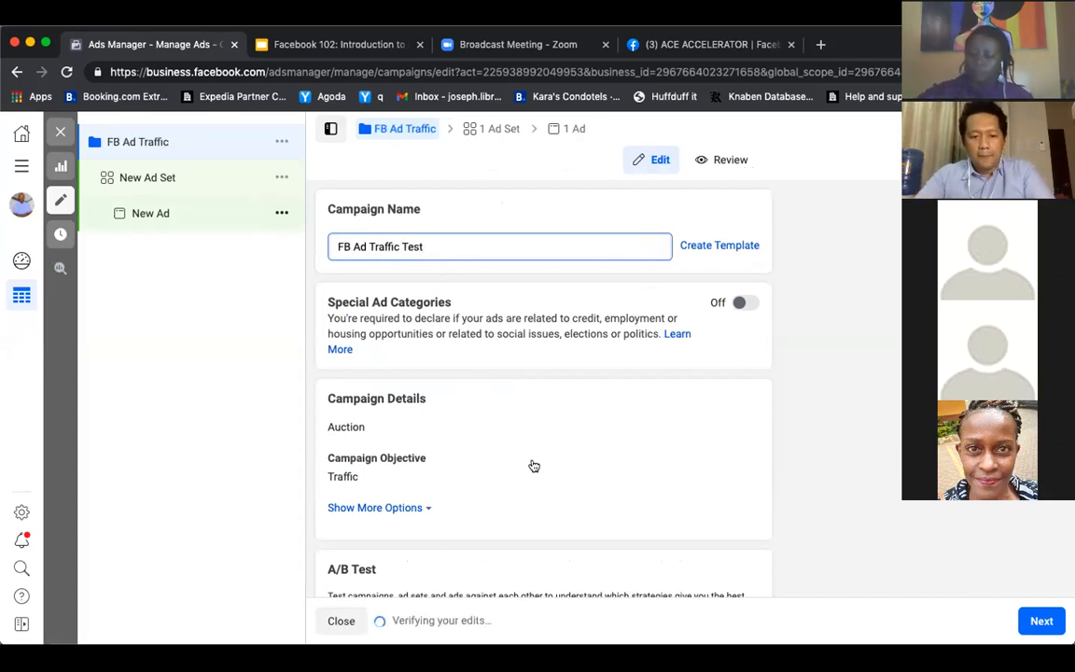
{"action": "scroll", "coordinate": [479, 412], "scroll_direction": "down", "scroll_amount": 3}
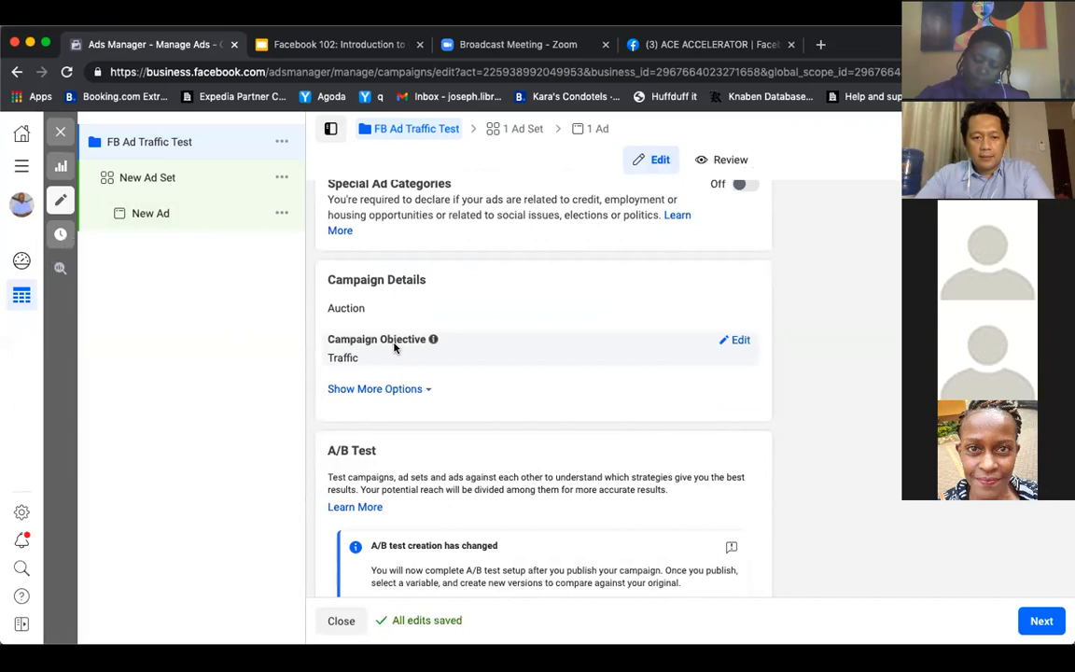
{"action": "scroll", "coordinate": [427, 392], "scroll_direction": "down", "scroll_amount": 5}
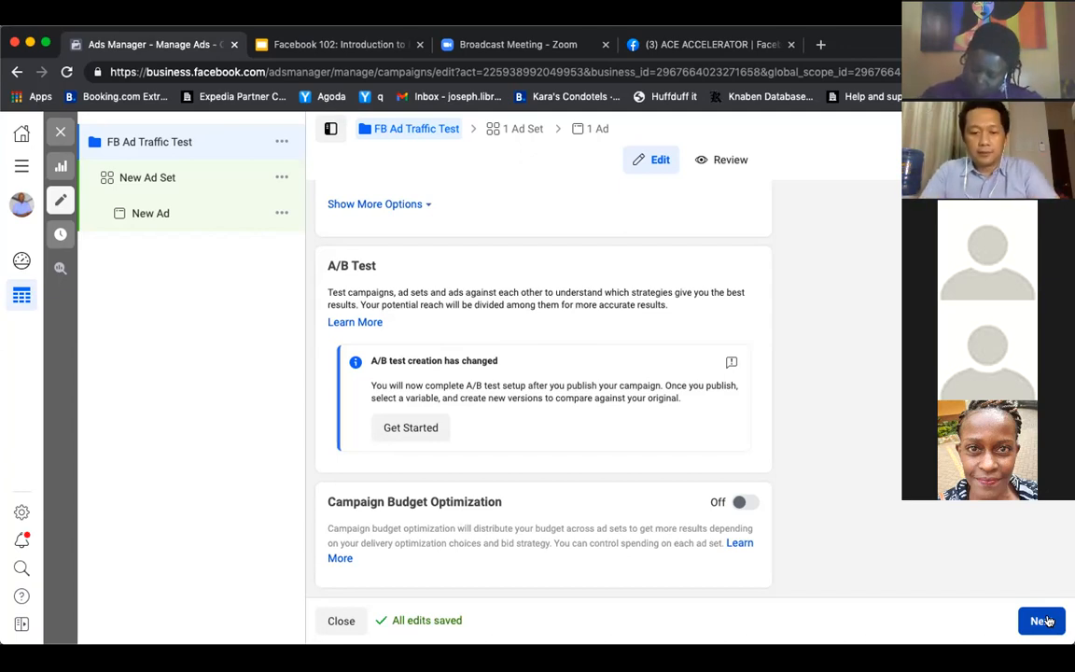
{"action": "left_click", "coordinate": [1045, 621]}
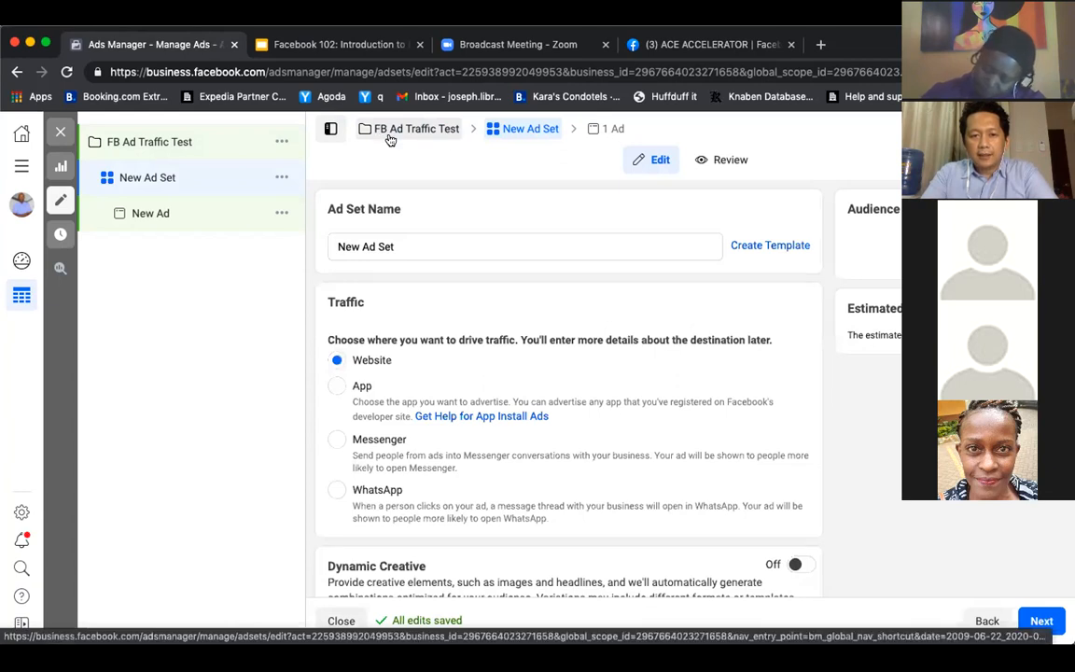
Rename the ad set as "Adset 1"
{"action": "left_click", "coordinate": [417, 246]}
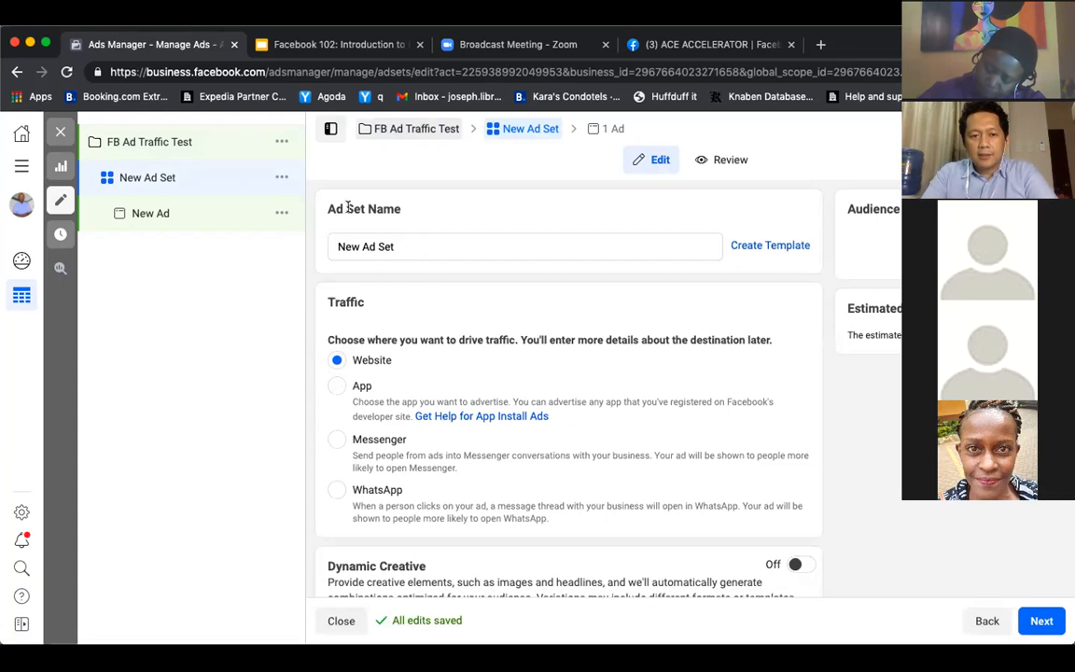
{"action": "left_click", "coordinate": [284, 179]}
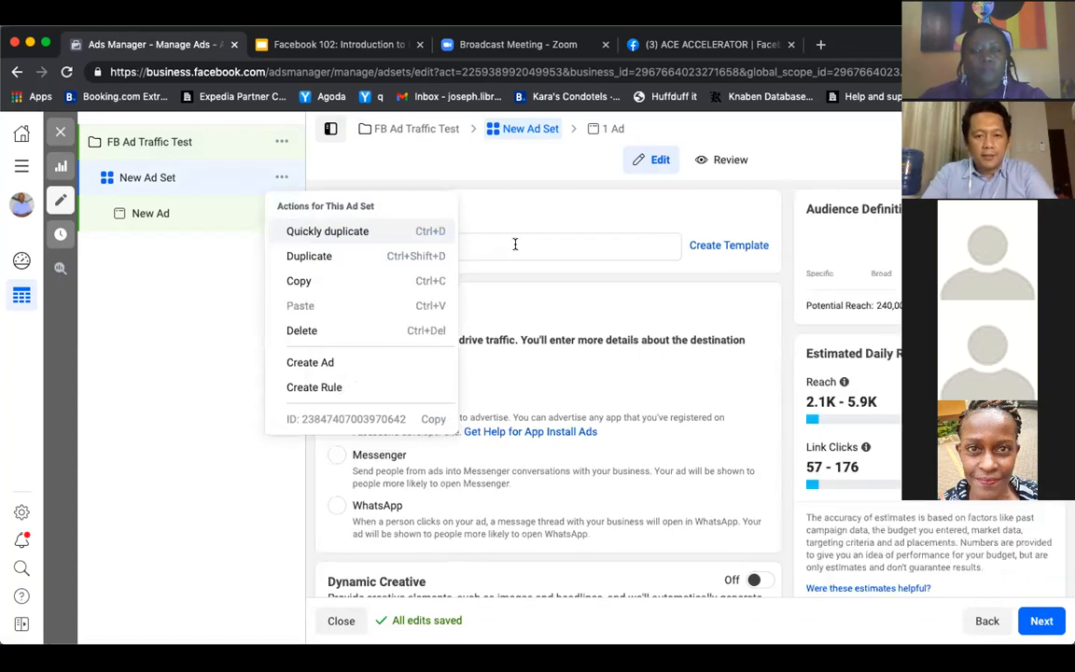
{"action": "left_click", "coordinate": [504, 241]}
{"action": "left_click_drag", "start_coordinate": [401, 247], "coordinate": [210, 233]}
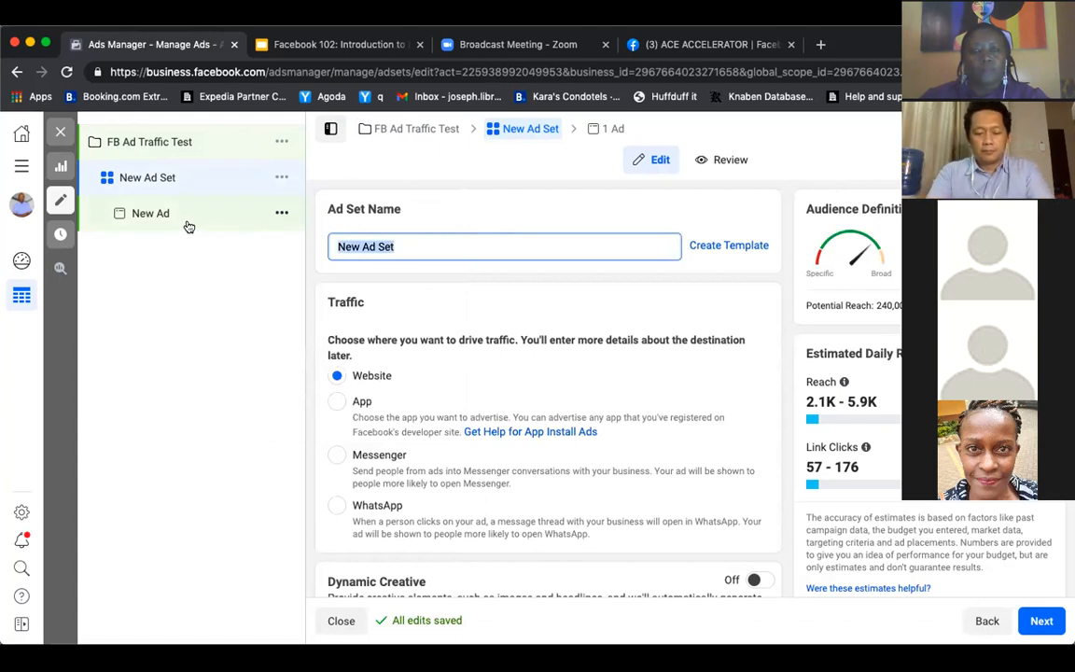
{"action": "type", "text": "Adset 1"}
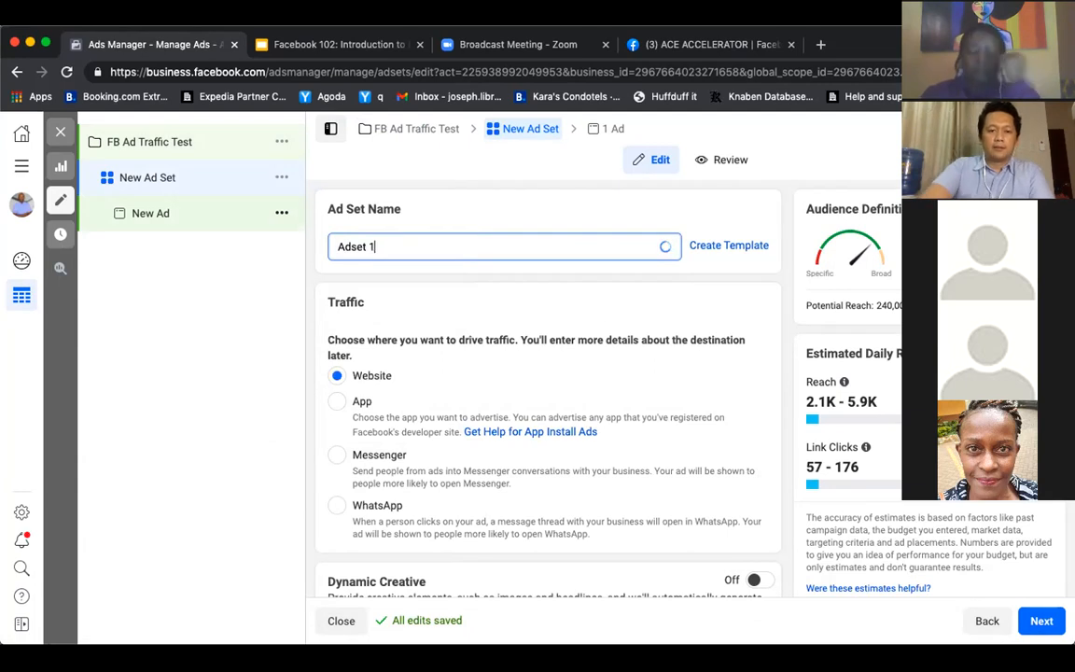
Try the Lifetime Budget option in the ad set's budget and schedule settings, and return it to Daily Budget
{"action": "scroll", "coordinate": [440, 377], "scroll_direction": "down", "scroll_amount": 2}
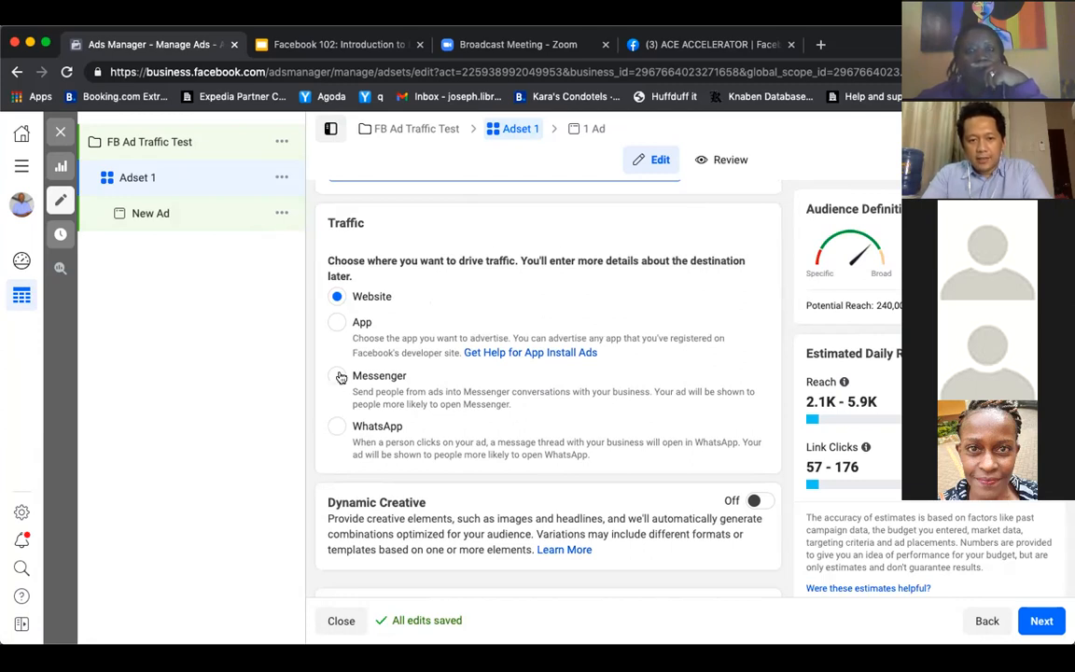
{"action": "scroll", "coordinate": [405, 344], "scroll_direction": "down", "scroll_amount": 2}
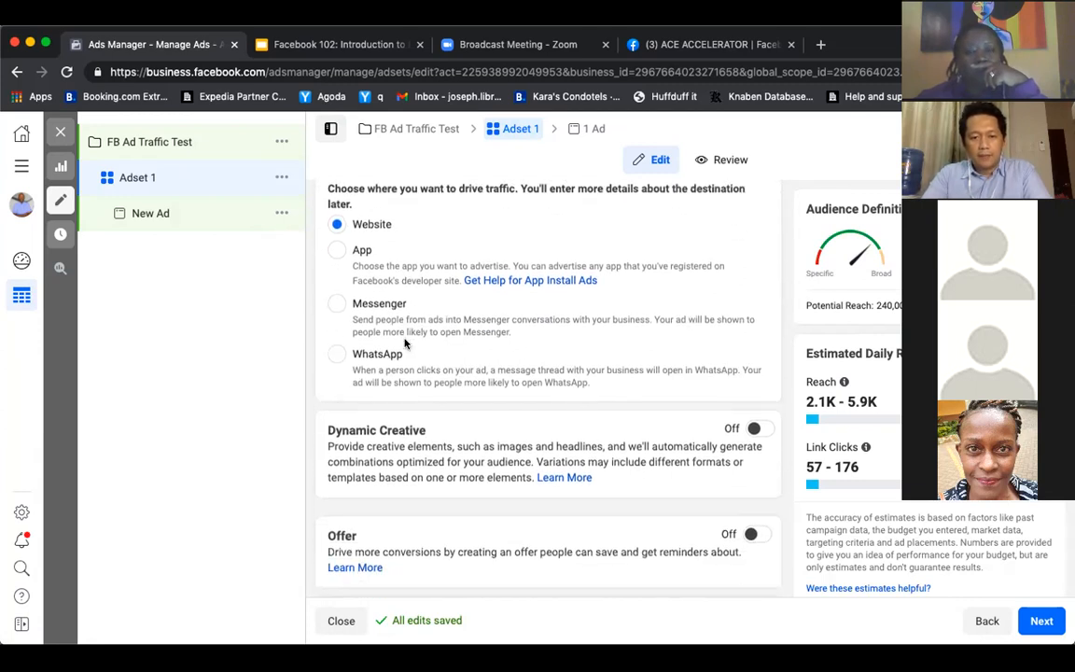
{"action": "scroll", "coordinate": [404, 343], "scroll_direction": "up", "scroll_amount": 2}
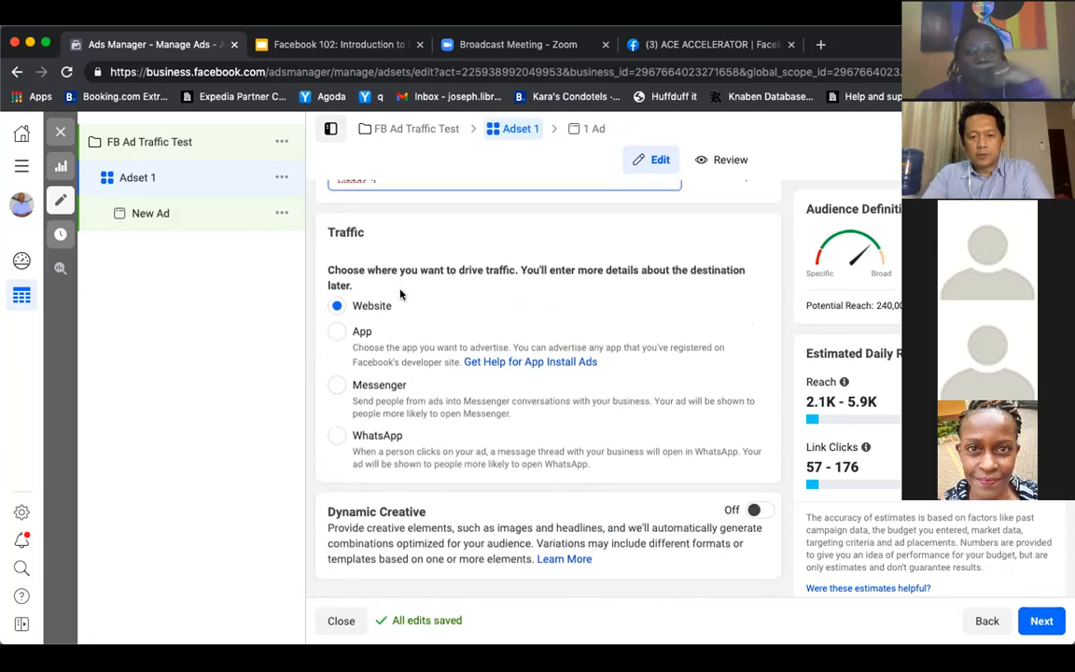
{"action": "scroll", "coordinate": [398, 295], "scroll_direction": "down", "scroll_amount": 5}
{"action": "scroll", "coordinate": [400, 297], "scroll_direction": "down", "scroll_amount": 5}
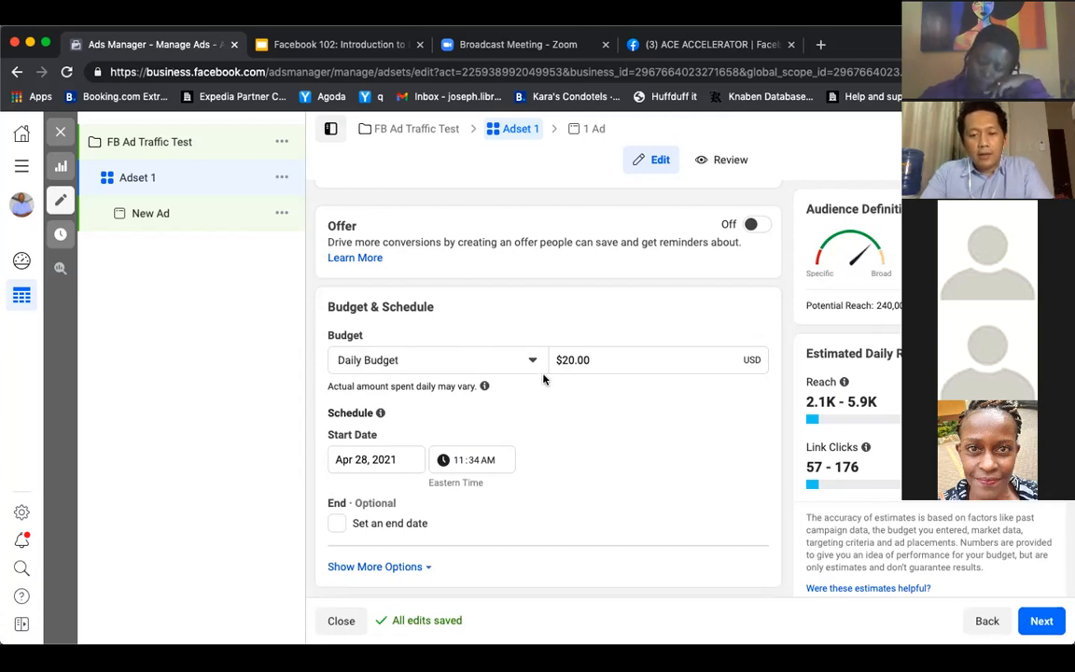
{"action": "left_click", "coordinate": [610, 359]}
{"action": "left_click", "coordinate": [628, 319]}
{"action": "left_click", "coordinate": [505, 367]}
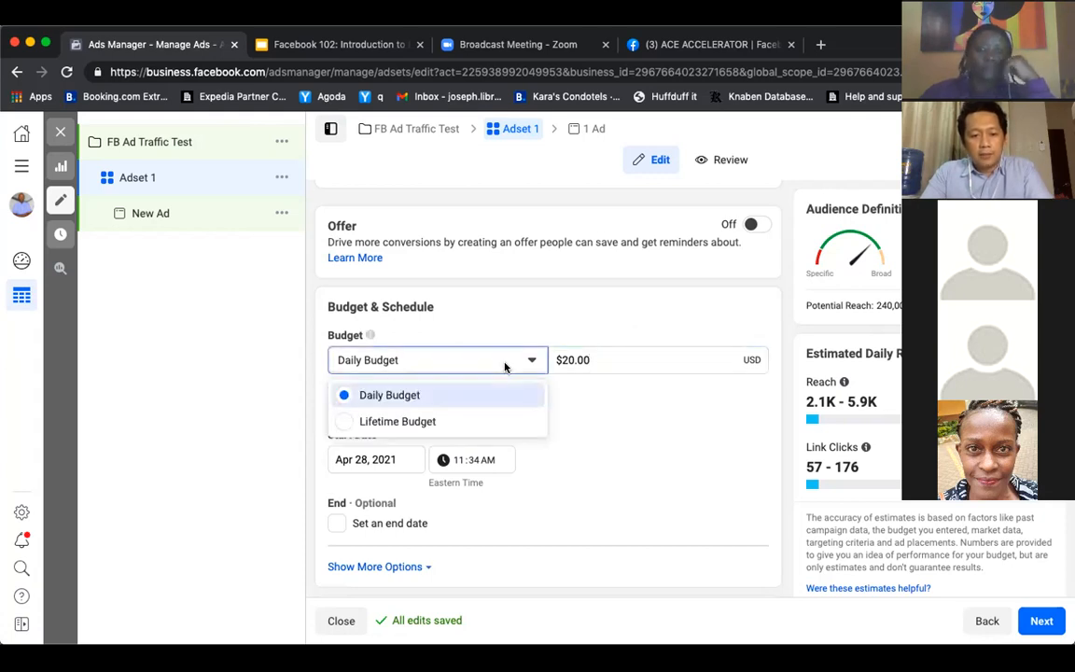
{"action": "left_click", "coordinate": [402, 420]}
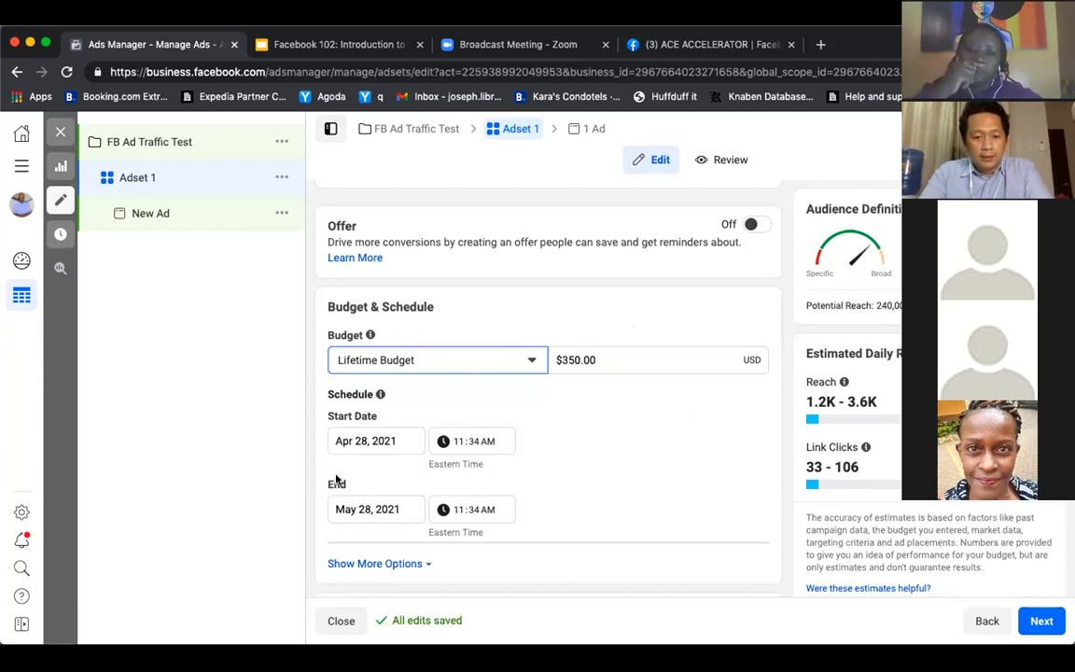
{"action": "left_click", "coordinate": [465, 360]}
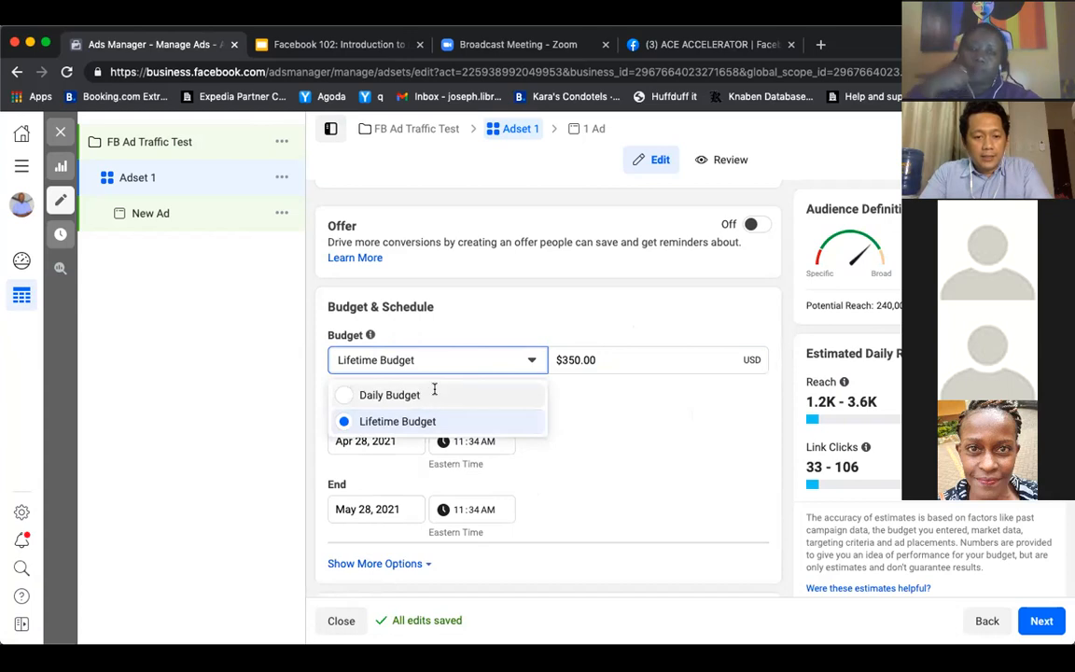
{"action": "left_click", "coordinate": [434, 394]}
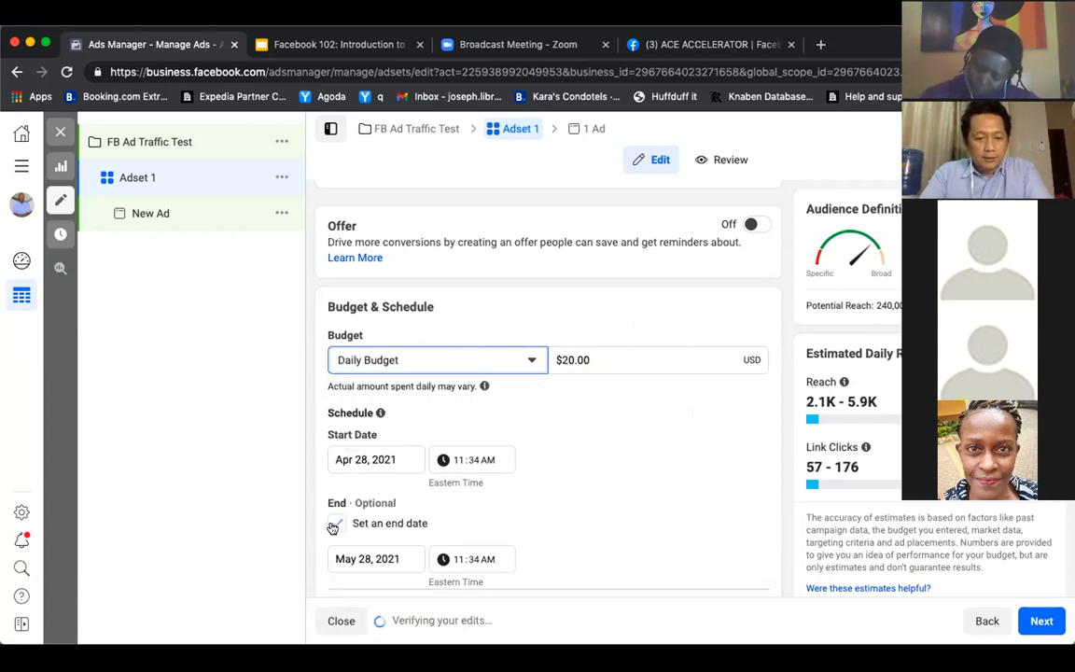
Remove the optional end date from the ad set's schedule
{"action": "left_click", "coordinate": [335, 523]}
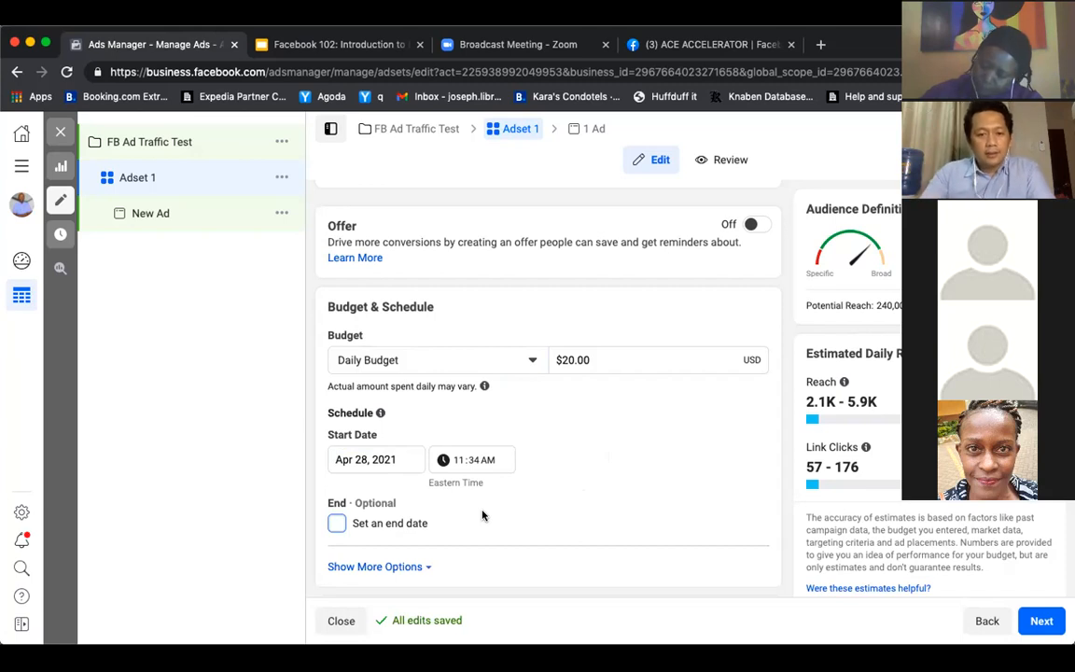
{"action": "scroll", "coordinate": [606, 445], "scroll_direction": "down", "scroll_amount": 2}
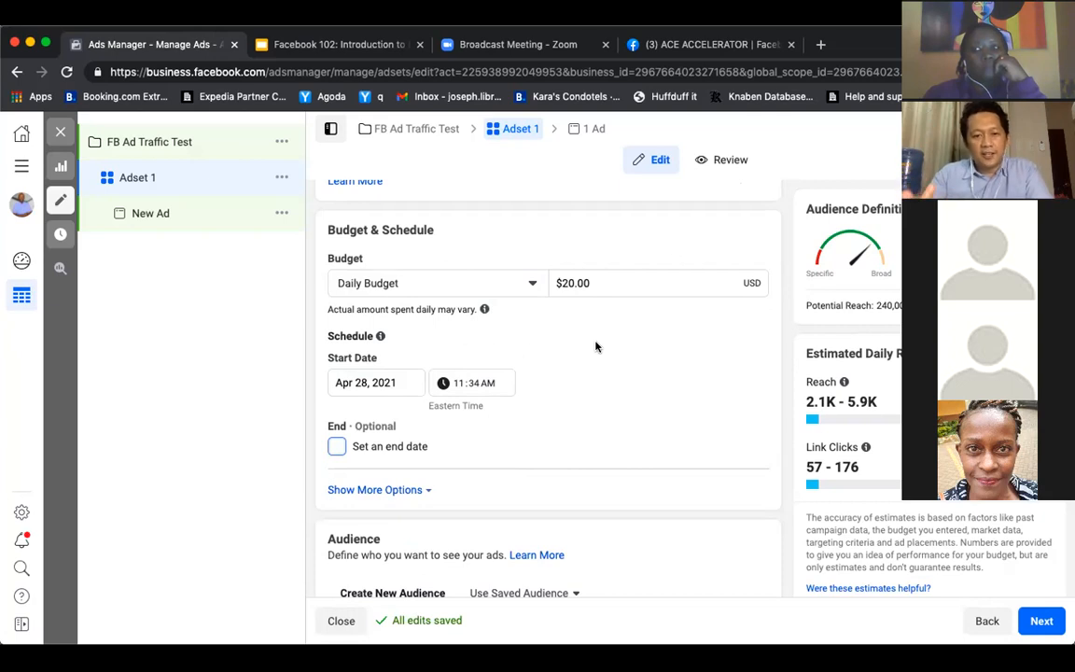
{"action": "scroll", "coordinate": [596, 346], "scroll_direction": "down", "scroll_amount": 3}
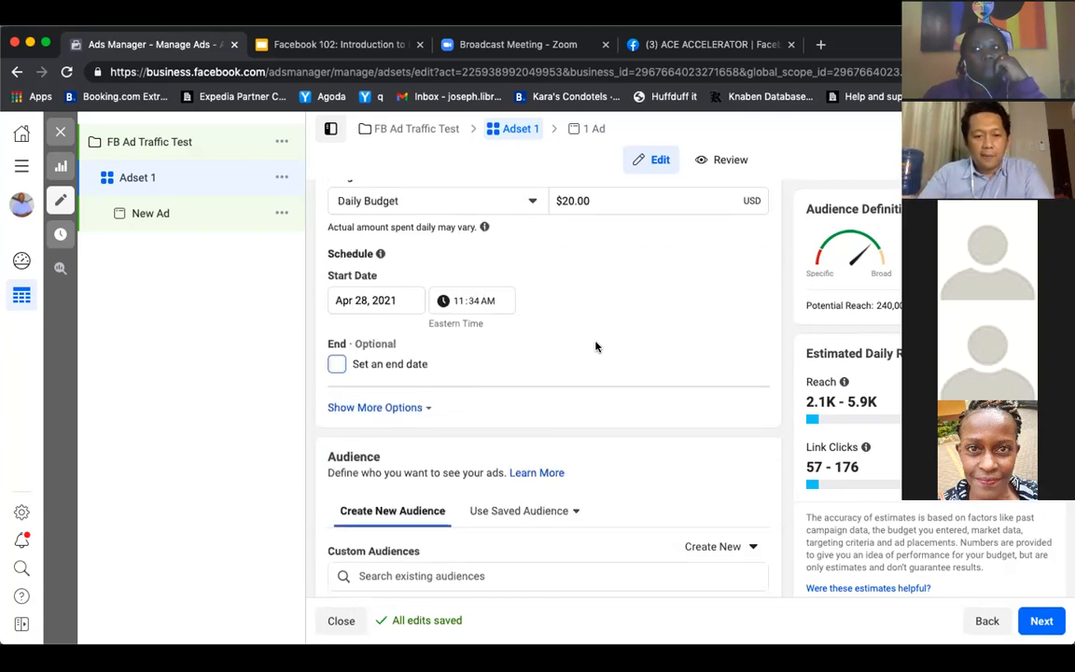
{"action": "scroll", "coordinate": [595, 346], "scroll_direction": "up", "scroll_amount": 3}
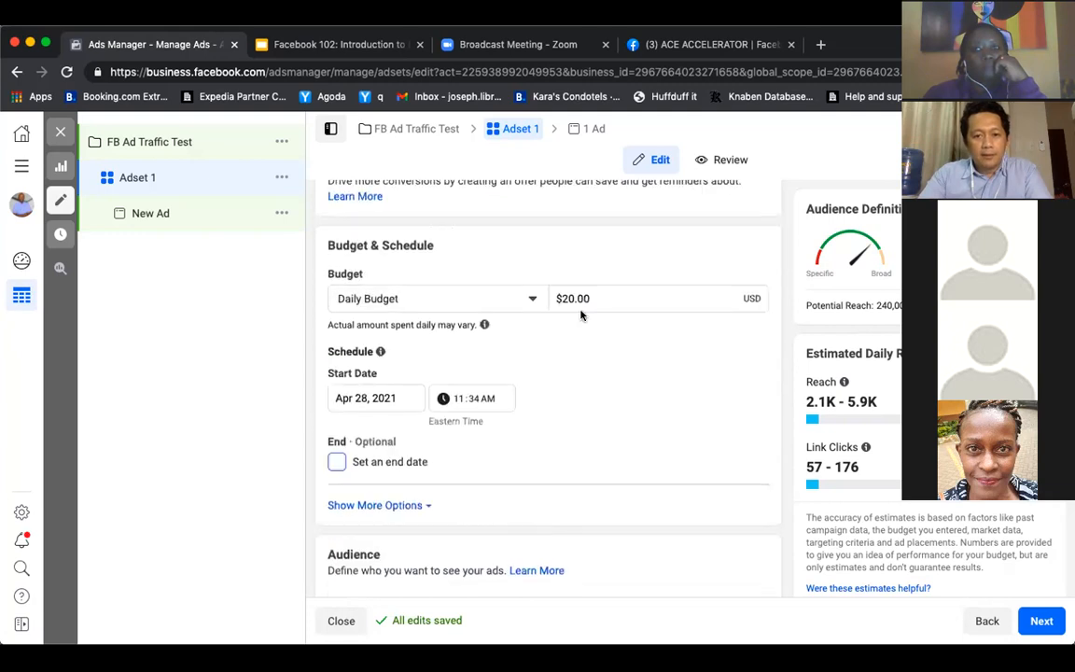
{"action": "left_click", "coordinate": [562, 297]}
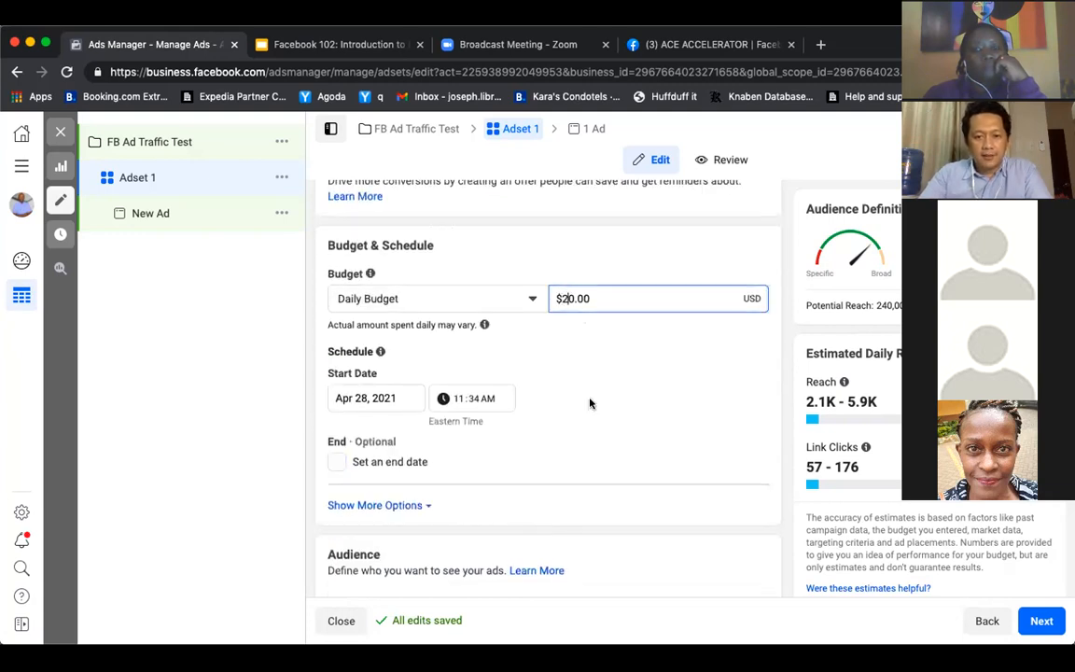
Replace United States with Nairobi, Kenya as the audience location and check the potential reach
{"action": "scroll", "coordinate": [602, 401], "scroll_direction": "down", "scroll_amount": 5}
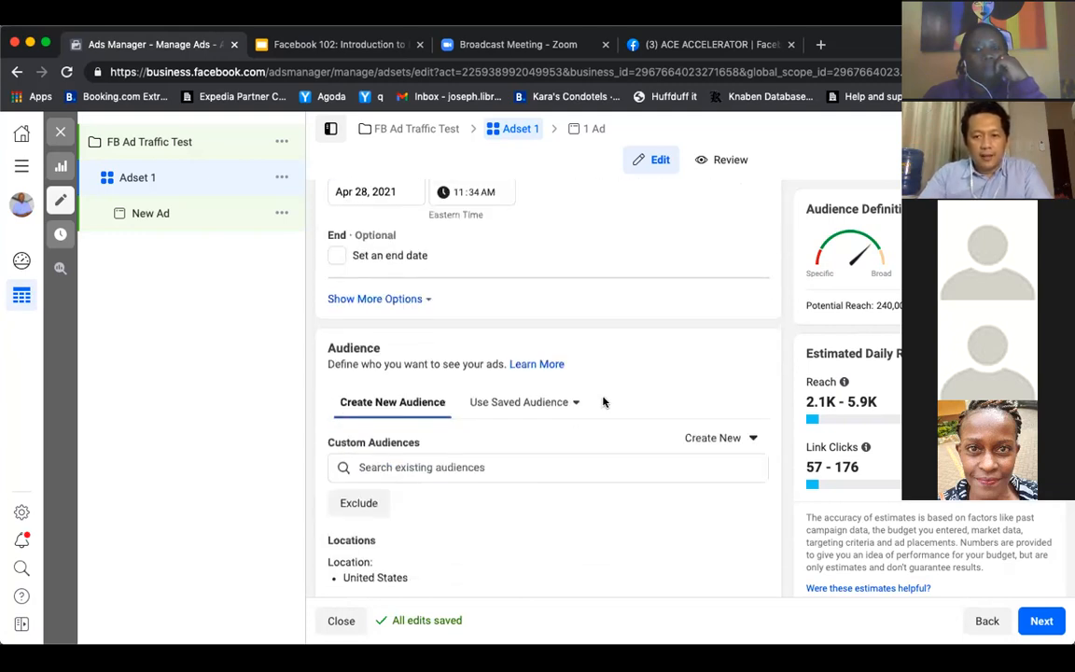
{"action": "scroll", "coordinate": [602, 401], "scroll_direction": "up", "scroll_amount": 3}
{"action": "scroll", "coordinate": [602, 401], "scroll_direction": "down", "scroll_amount": 5}
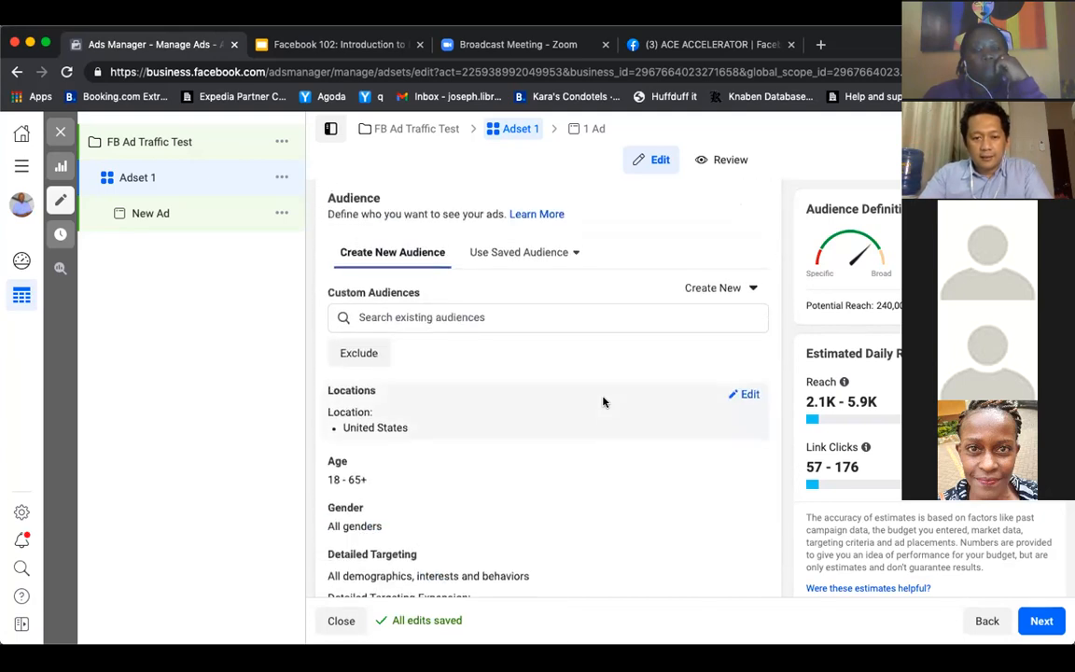
{"action": "scroll", "coordinate": [605, 393], "scroll_direction": "up", "scroll_amount": 1}
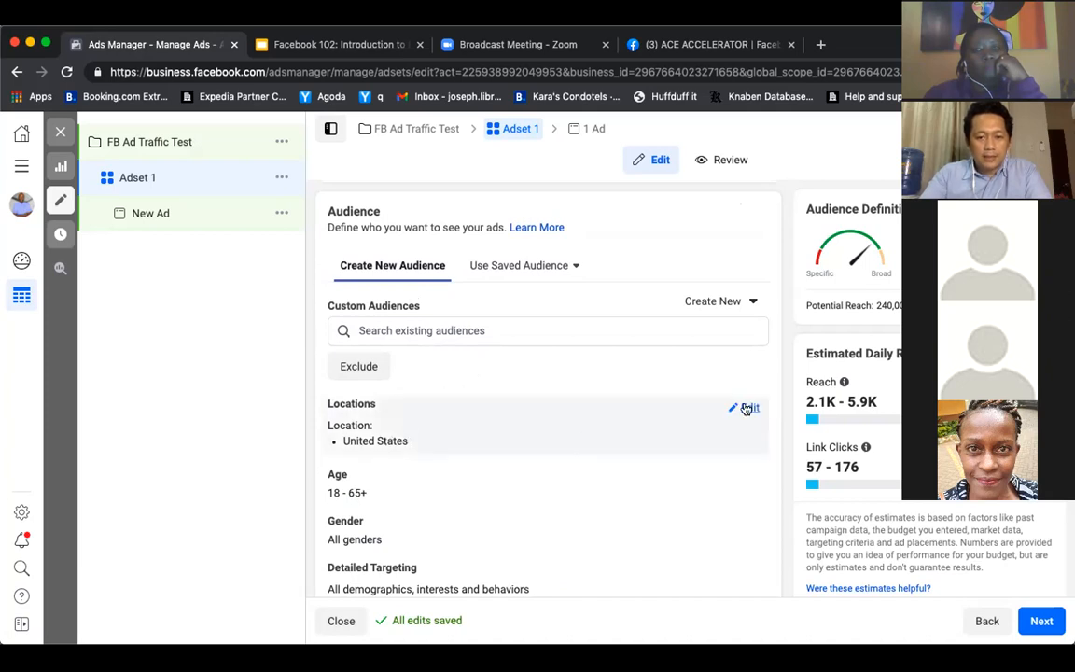
{"action": "left_click", "coordinate": [745, 408]}
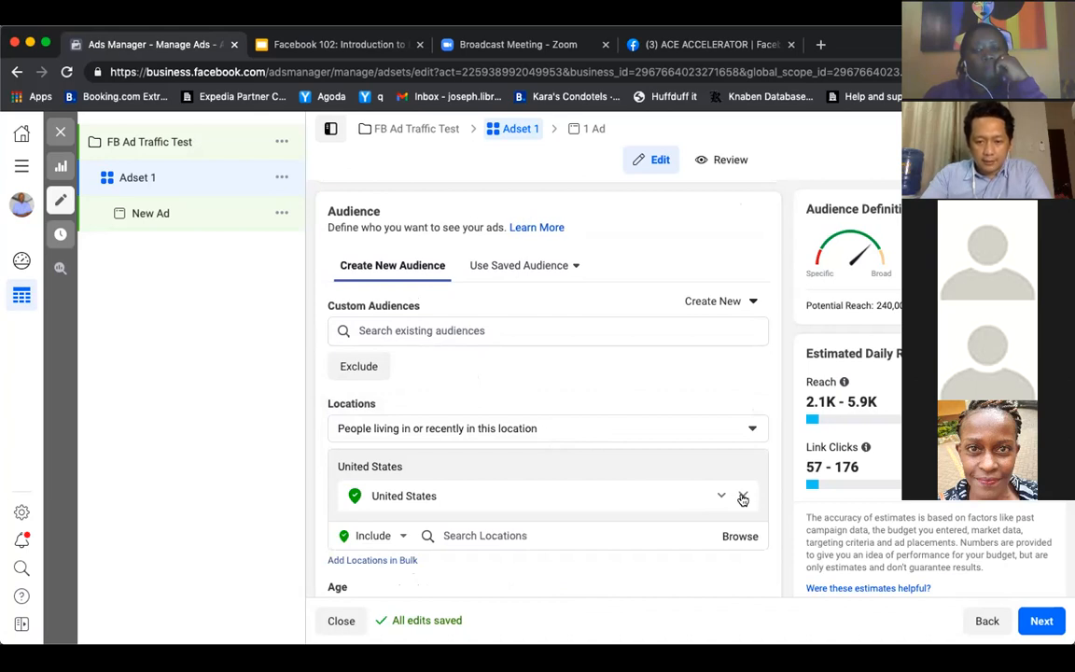
{"action": "left_click", "coordinate": [743, 497]}
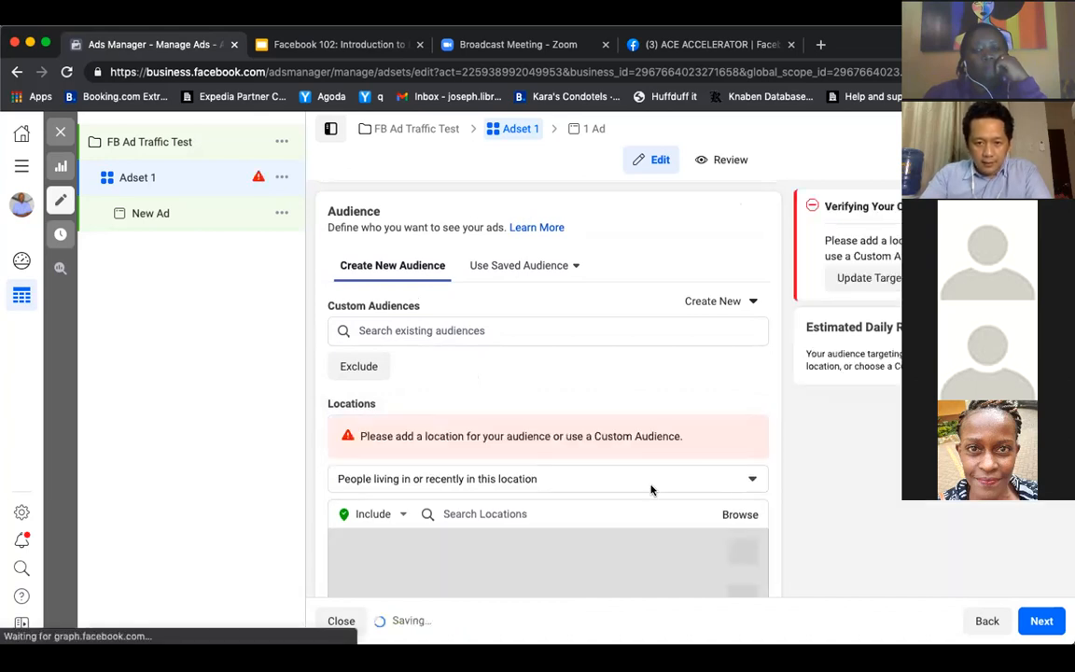
{"action": "left_click", "coordinate": [590, 514]}
{"action": "type", "text": "Kenya"}
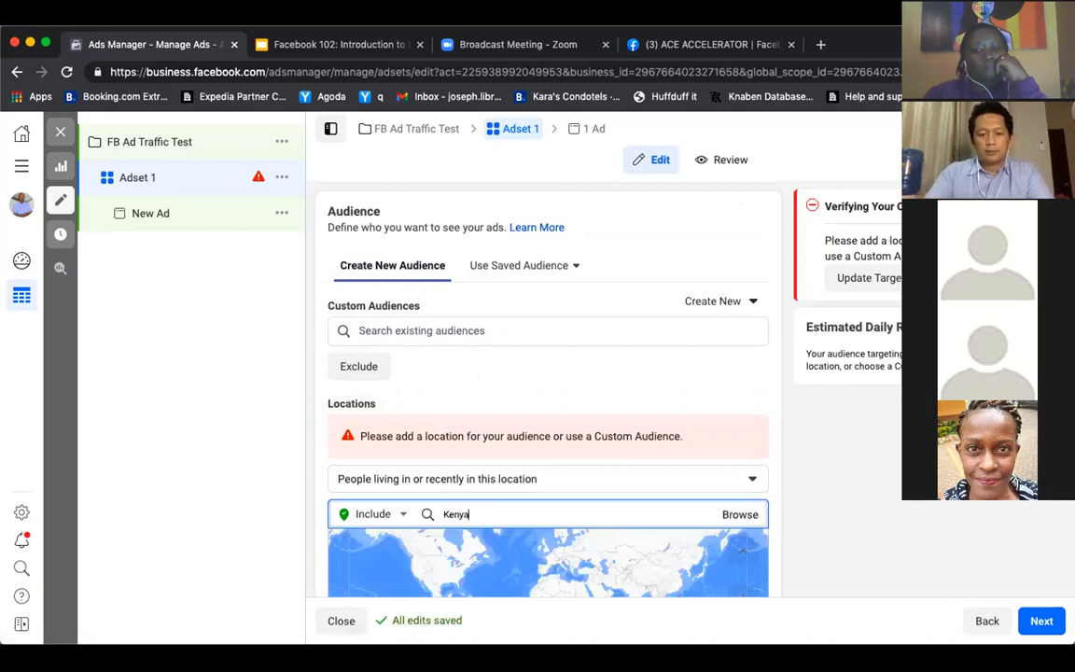
{"action": "scroll", "coordinate": [754, 505], "scroll_direction": "down", "scroll_amount": 5}
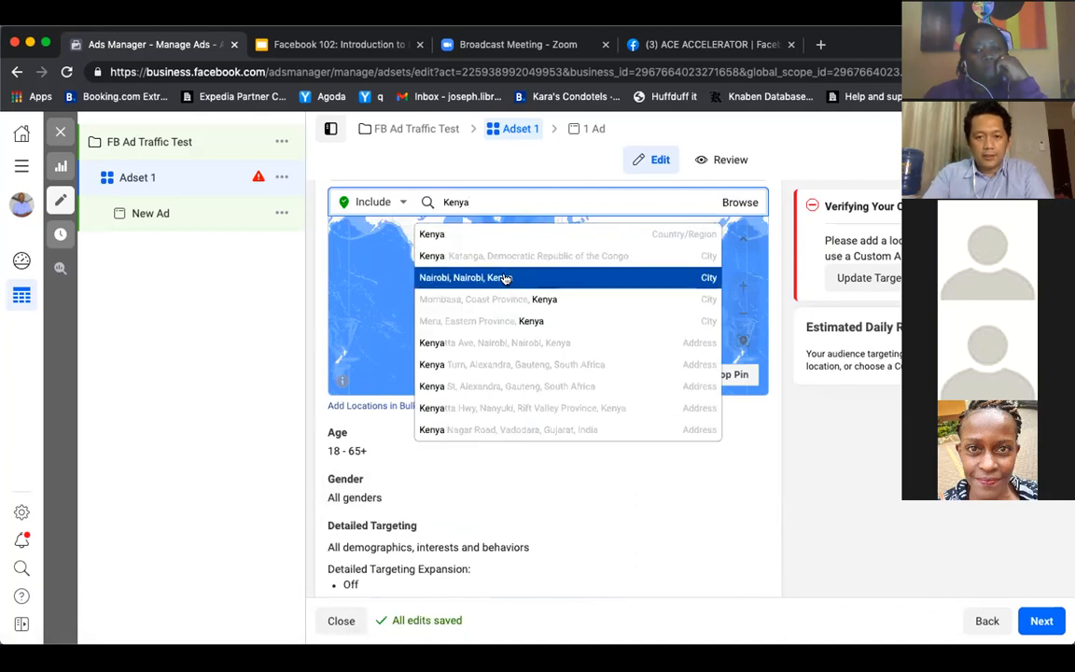
{"action": "left_click", "coordinate": [504, 278]}
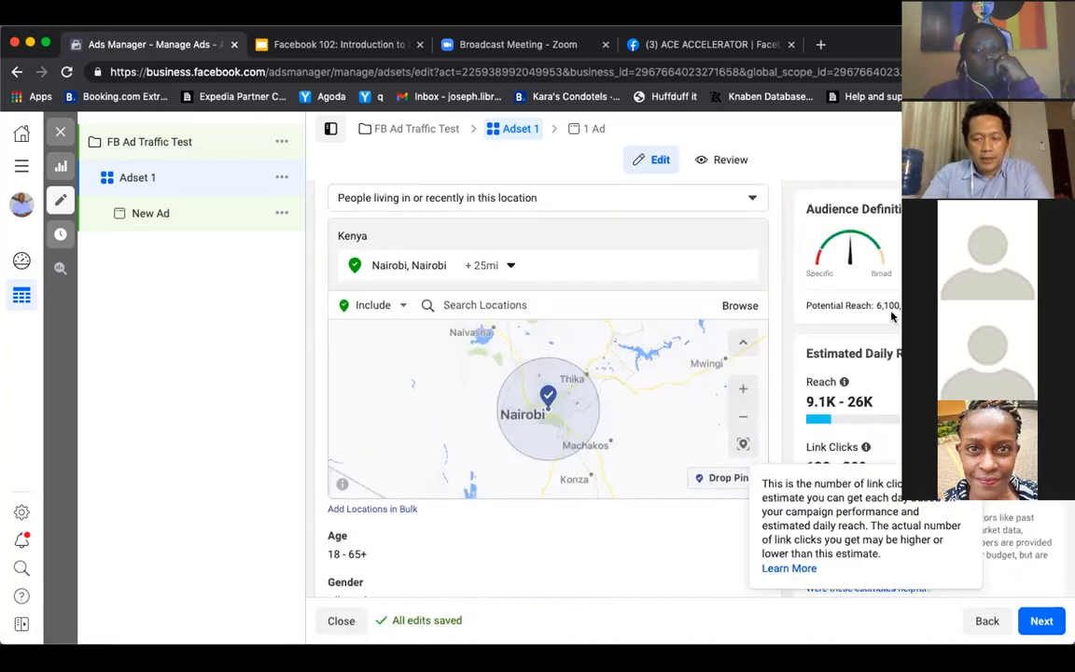
{"action": "double_click", "coordinate": [879, 306]}
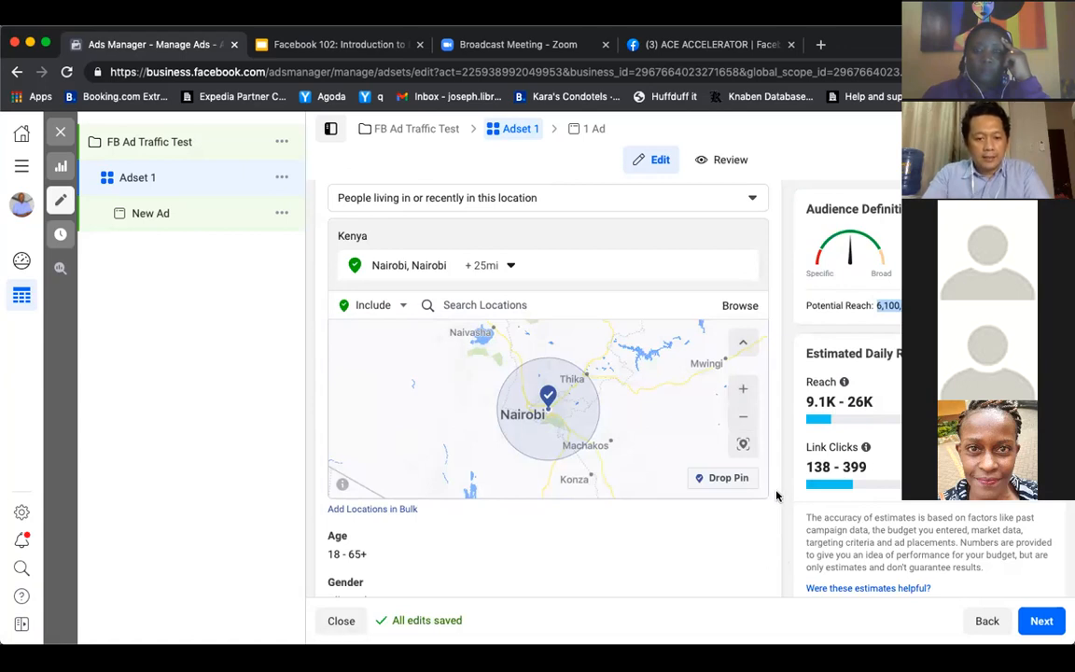
Set the audience's minimum age to 45 and dismiss the bulk locations dialog
{"action": "scroll", "coordinate": [775, 496], "scroll_direction": "down", "scroll_amount": 1}
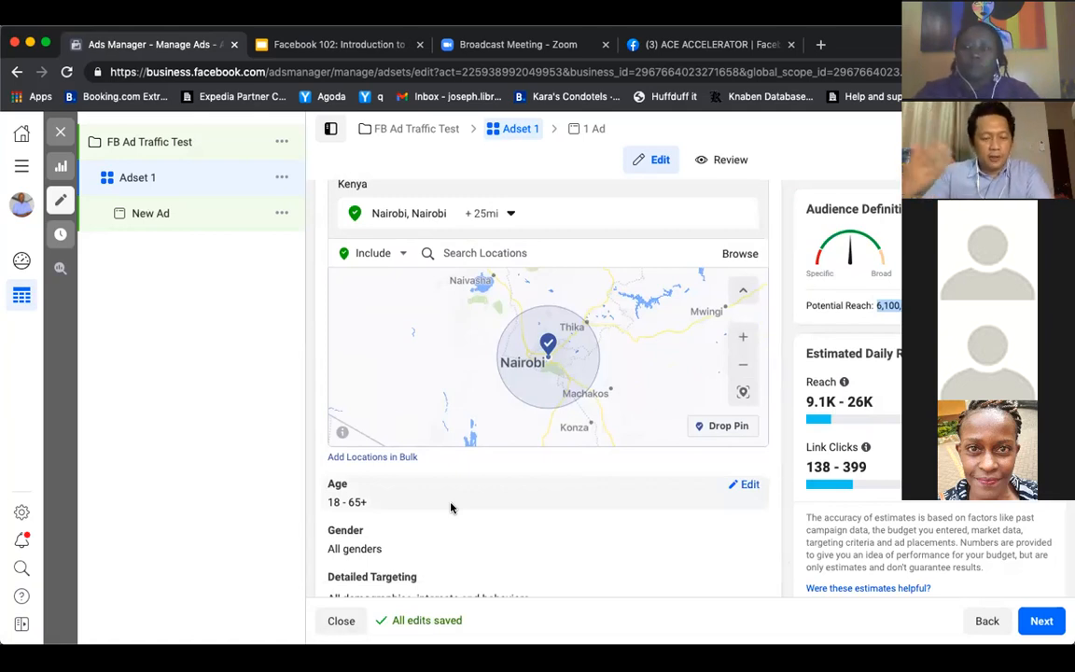
{"action": "left_click", "coordinate": [751, 486]}
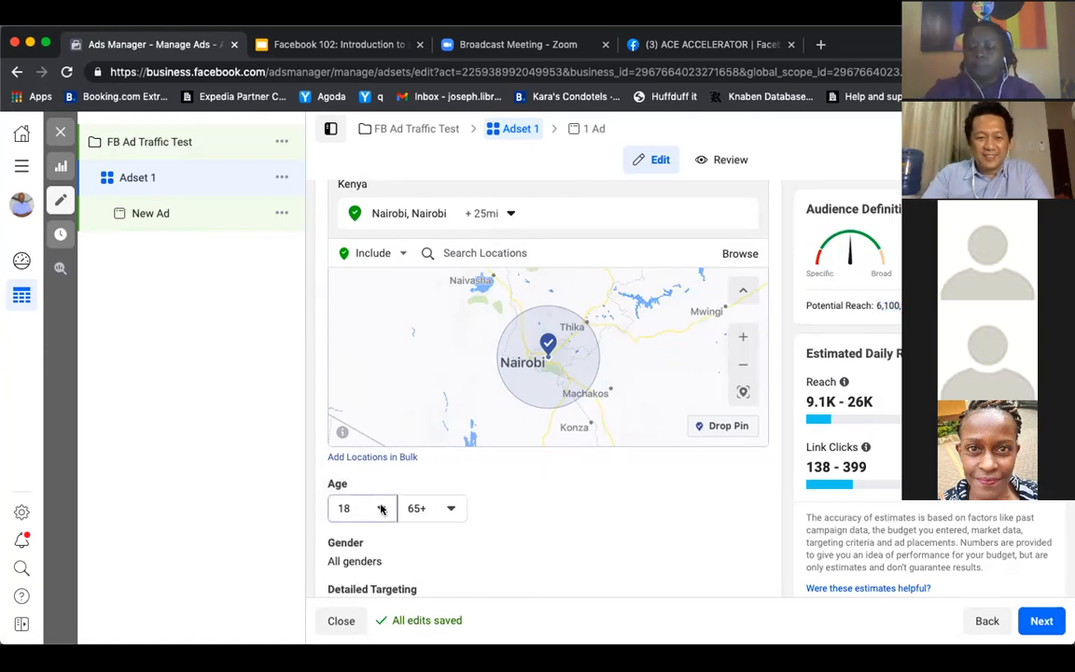
{"action": "left_click", "coordinate": [381, 508]}
{"action": "scroll", "coordinate": [379, 413], "scroll_direction": "down", "scroll_amount": 5}
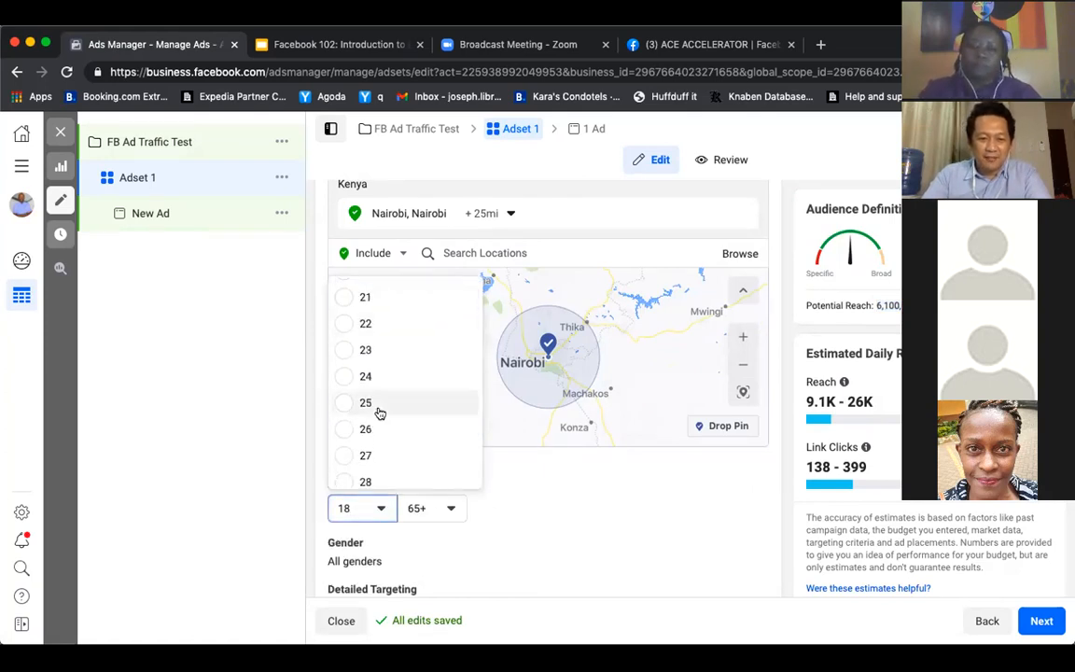
{"action": "scroll", "coordinate": [379, 414], "scroll_direction": "down", "scroll_amount": 5}
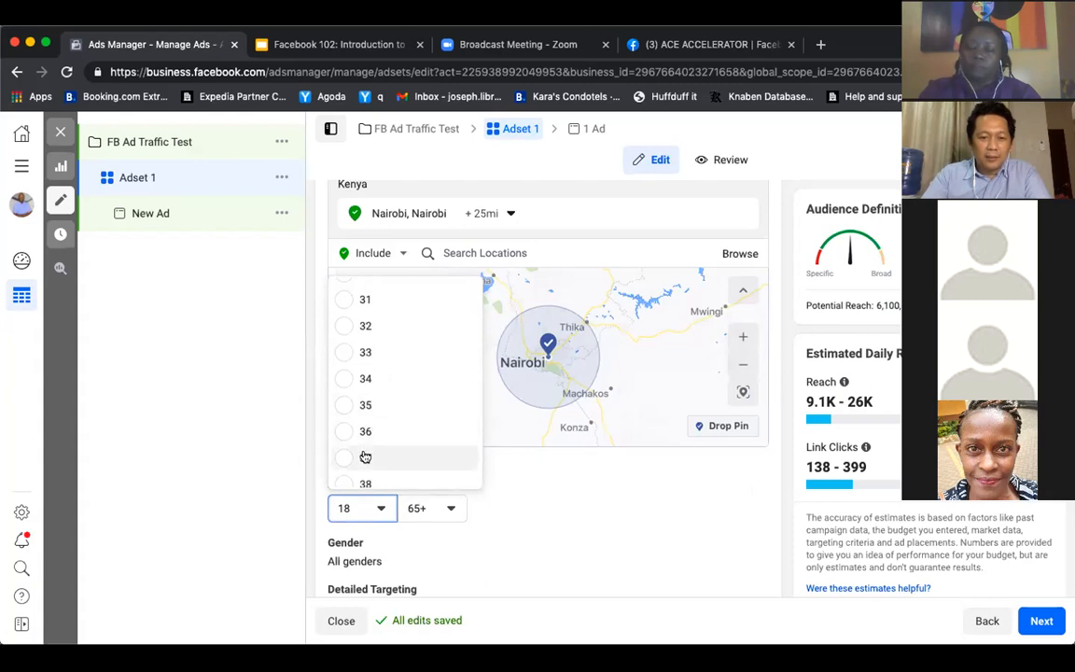
{"action": "scroll", "coordinate": [365, 458], "scroll_direction": "down", "scroll_amount": 2}
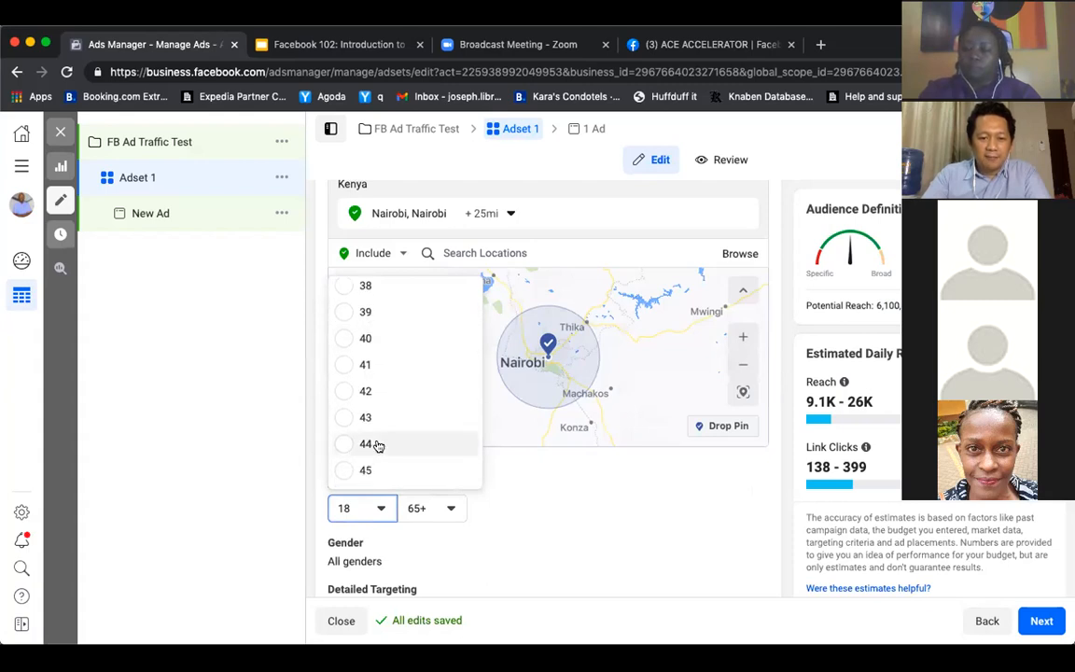
{"action": "scroll", "coordinate": [366, 462], "scroll_direction": "down", "scroll_amount": 1}
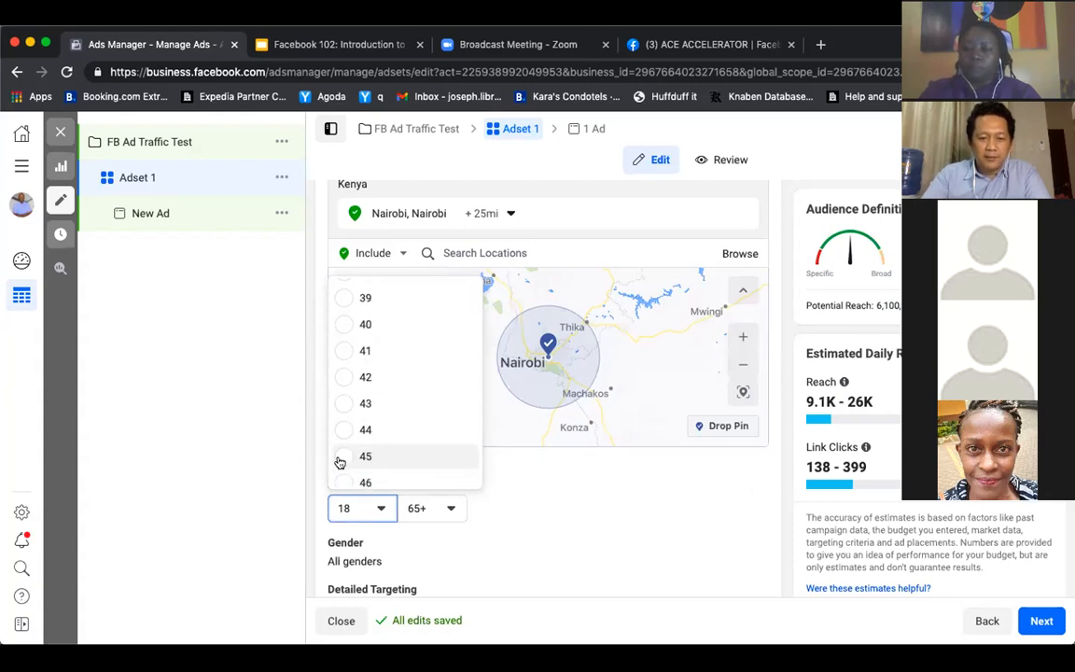
{"action": "left_click", "coordinate": [340, 460]}
{"action": "left_click", "coordinate": [341, 458]}
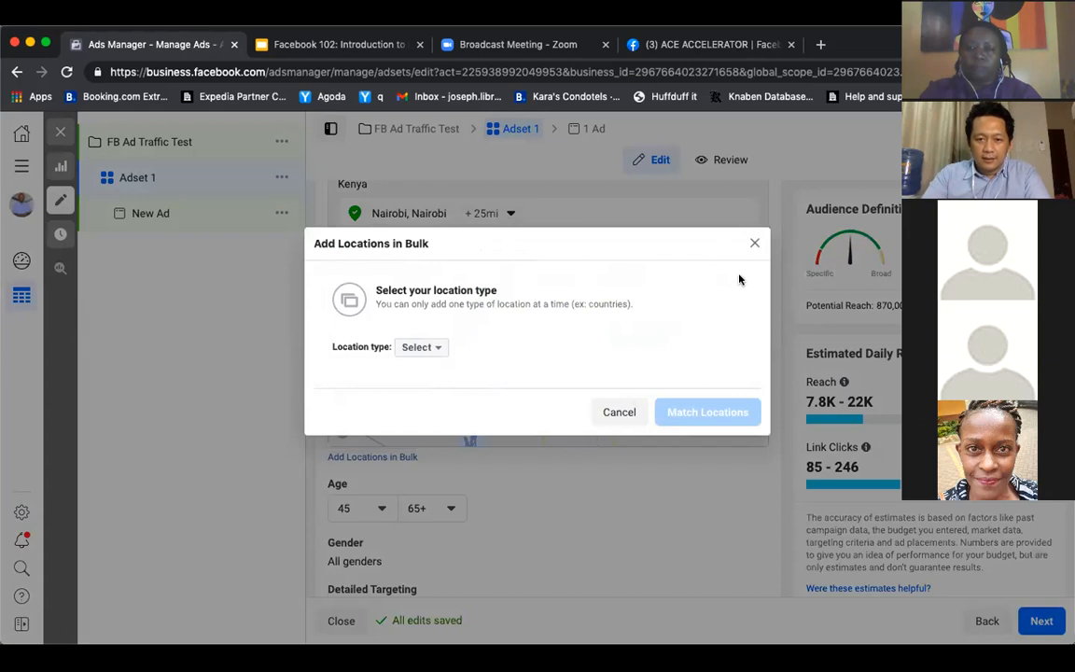
{"action": "left_click", "coordinate": [753, 245]}
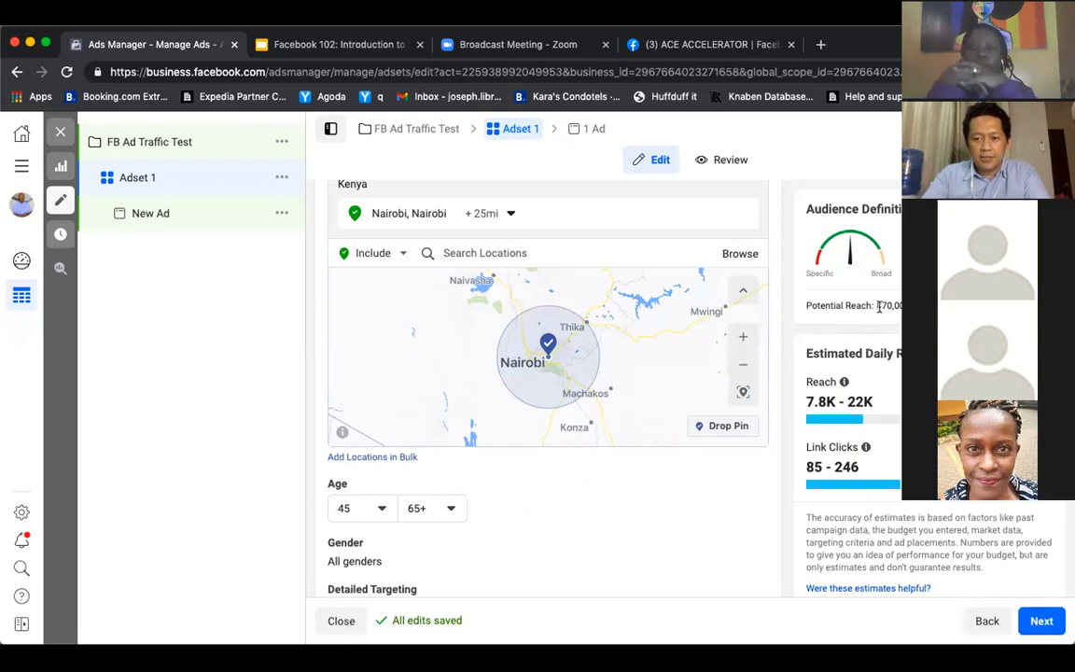
Examine the audience's potential reach and estimated daily results alongside the ad set's budget and schedule
{"action": "left_click_drag", "start_coordinate": [875, 309], "coordinate": [892, 300]}
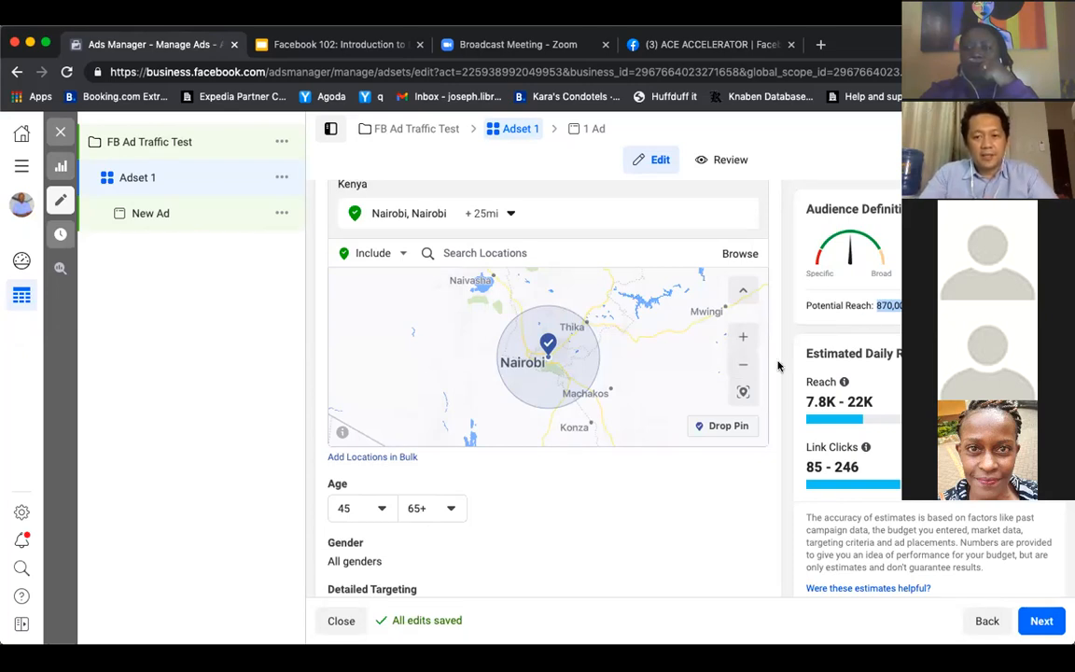
{"action": "scroll", "coordinate": [778, 366], "scroll_direction": "up", "scroll_amount": 5}
{"action": "scroll", "coordinate": [778, 365], "scroll_direction": "up", "scroll_amount": 8}
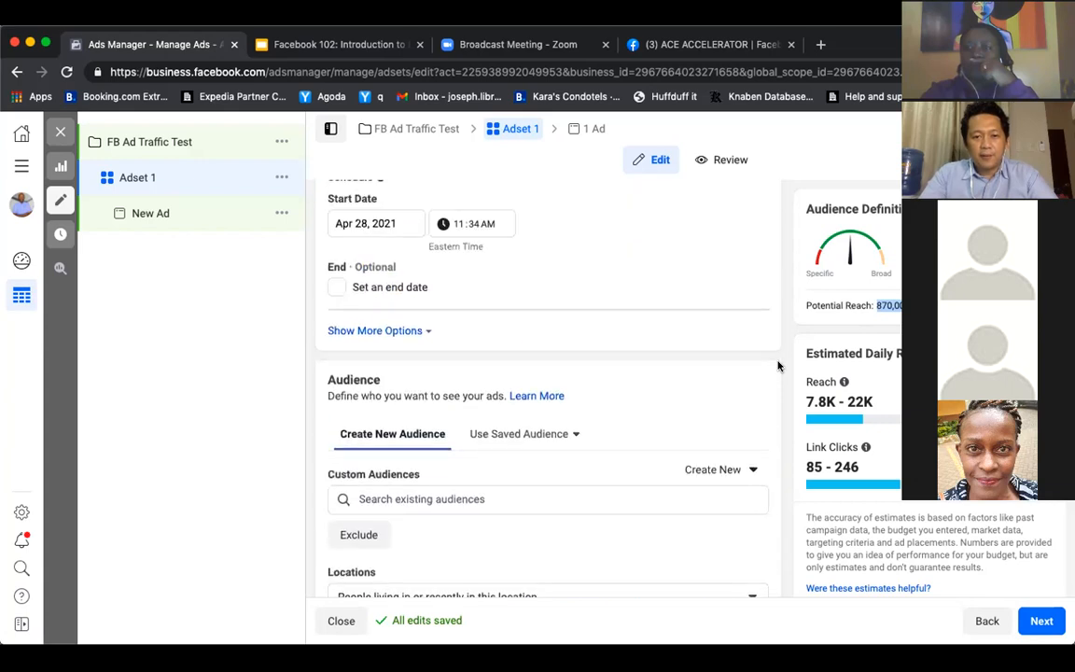
{"action": "scroll", "coordinate": [779, 365], "scroll_direction": "down", "scroll_amount": 5}
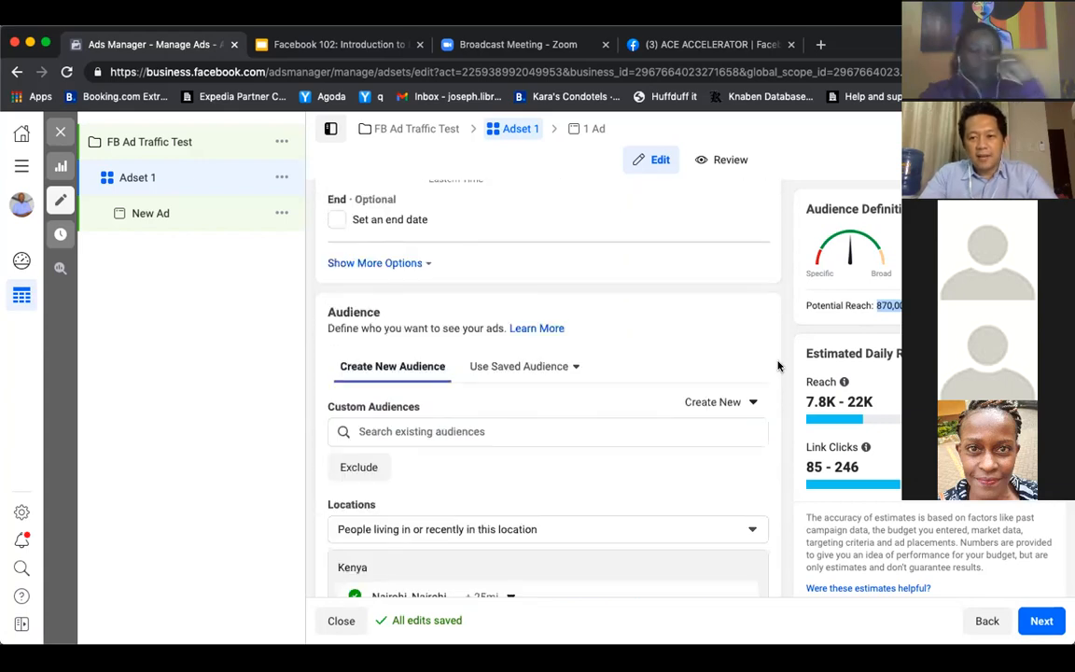
{"action": "scroll", "coordinate": [780, 364], "scroll_direction": "up", "scroll_amount": 4}
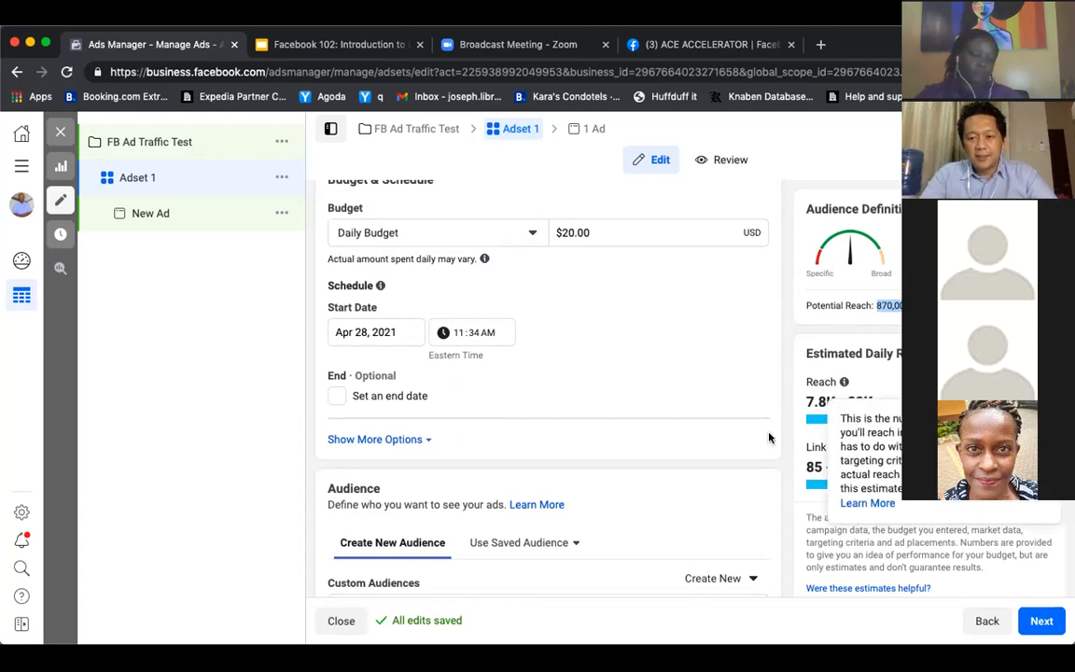
{"action": "scroll", "coordinate": [768, 437], "scroll_direction": "down", "scroll_amount": 3}
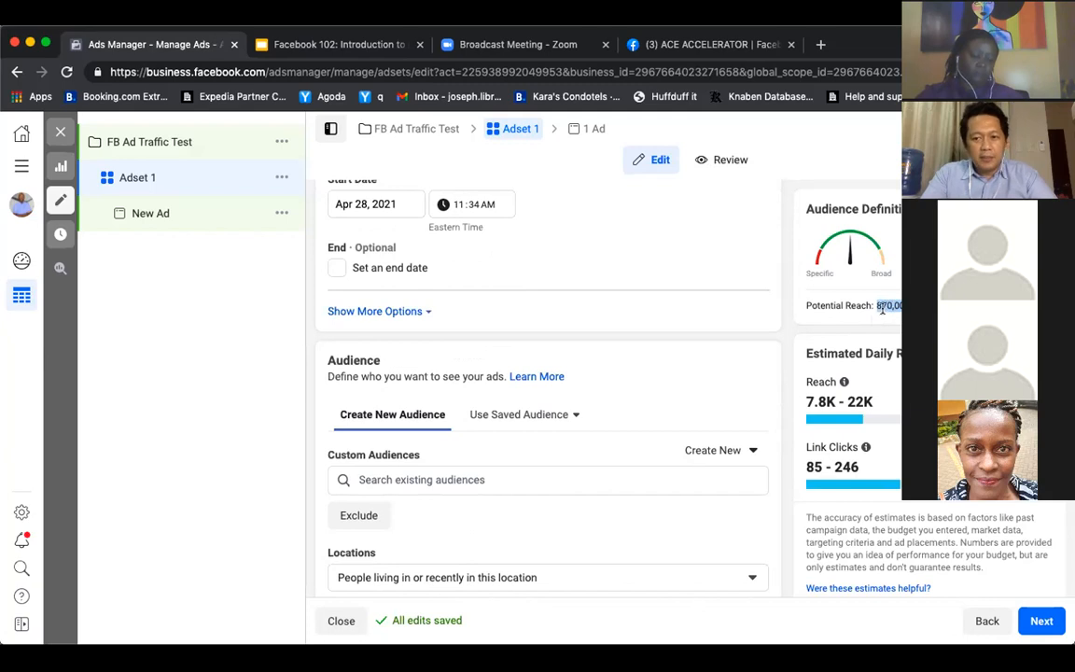
{"action": "scroll", "coordinate": [756, 375], "scroll_direction": "up", "scroll_amount": 1}
{"action": "scroll", "coordinate": [756, 375], "scroll_direction": "up", "scroll_amount": 4}
{"action": "scroll", "coordinate": [756, 375], "scroll_direction": "down", "scroll_amount": 15}
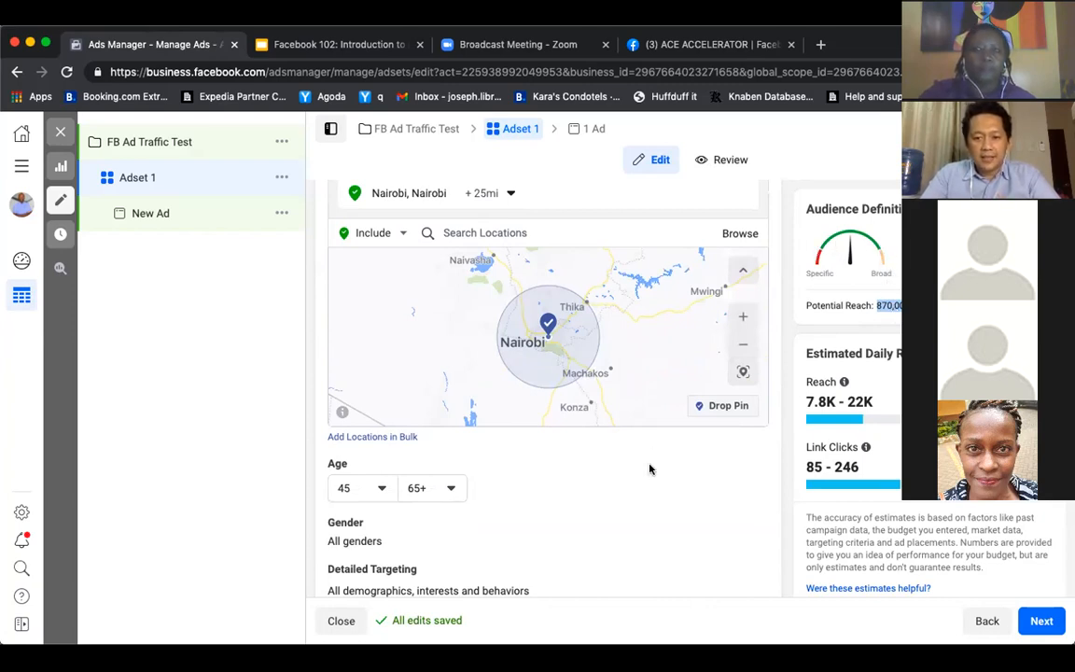
Limit the audience's gender to Women and check the potential reach
{"action": "scroll", "coordinate": [685, 442], "scroll_direction": "down", "scroll_amount": 2}
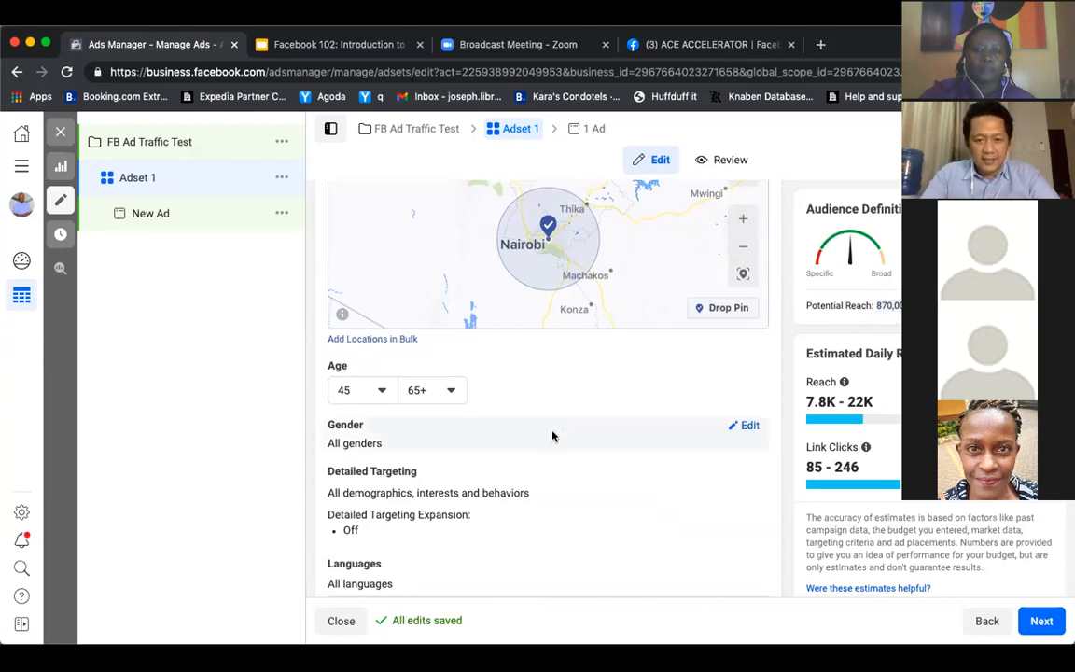
{"action": "left_click", "coordinate": [750, 433]}
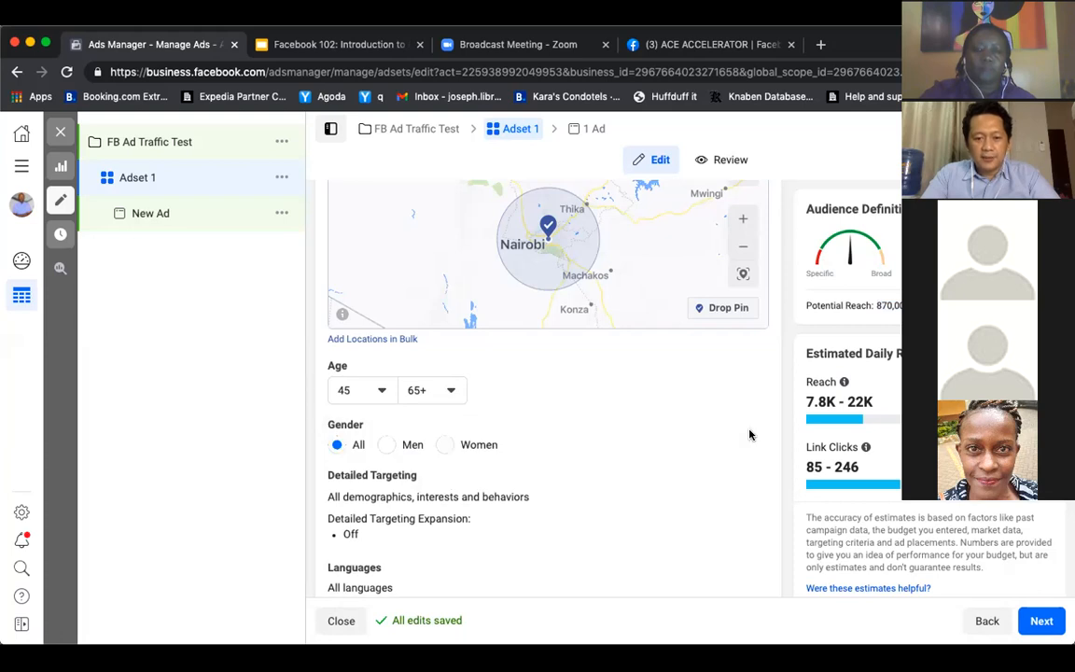
{"action": "mouse_move", "coordinate": [411, 471]}
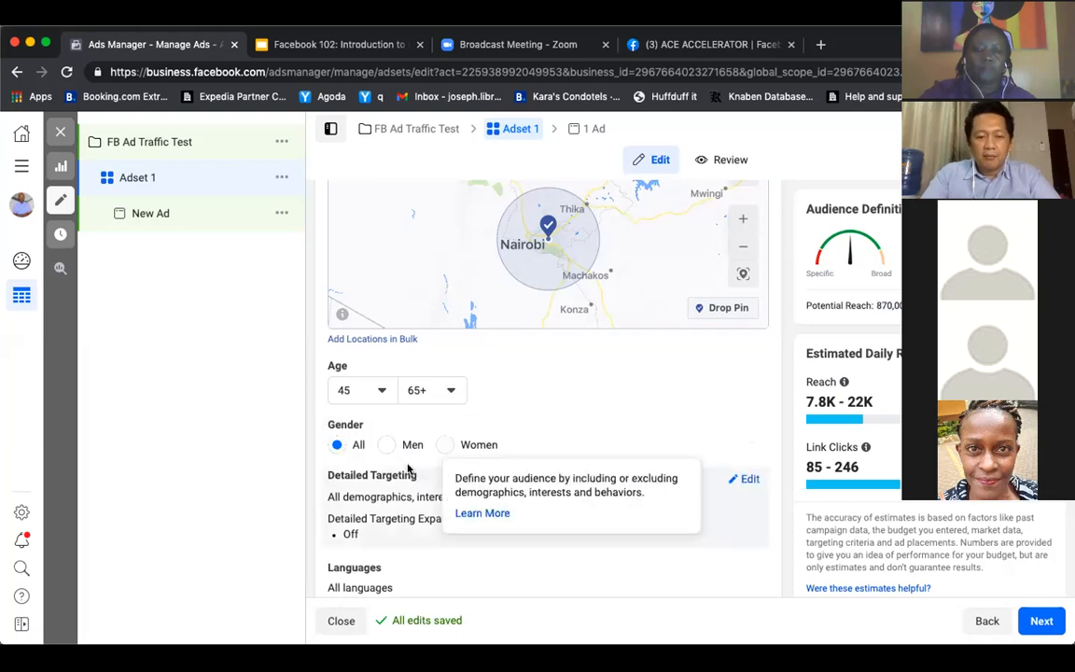
{"action": "left_click", "coordinate": [443, 445]}
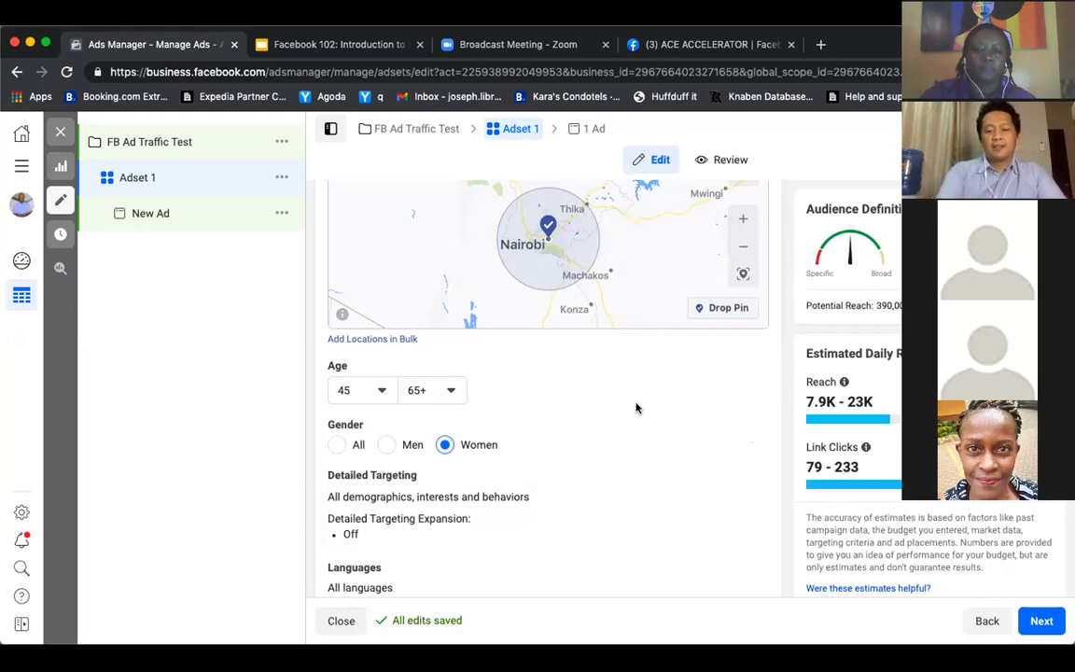
{"action": "double_click", "coordinate": [881, 305]}
Open the audience's detailed targeting for editing and search it for parenting, then homeschool
{"action": "scroll", "coordinate": [625, 424], "scroll_direction": "down", "scroll_amount": 2}
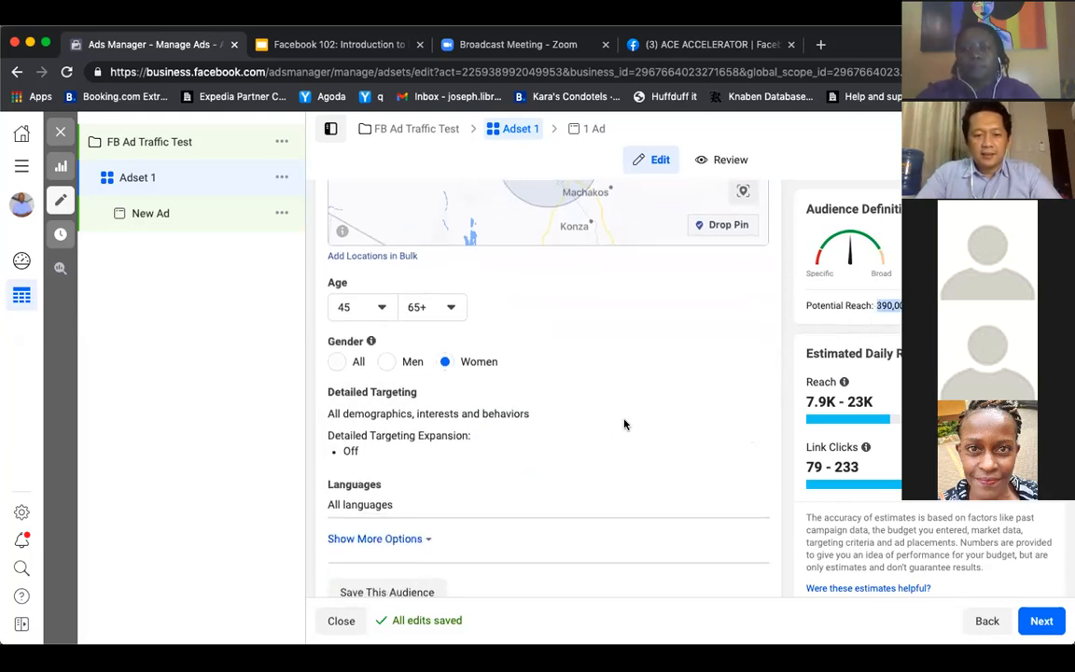
{"action": "left_click", "coordinate": [748, 396]}
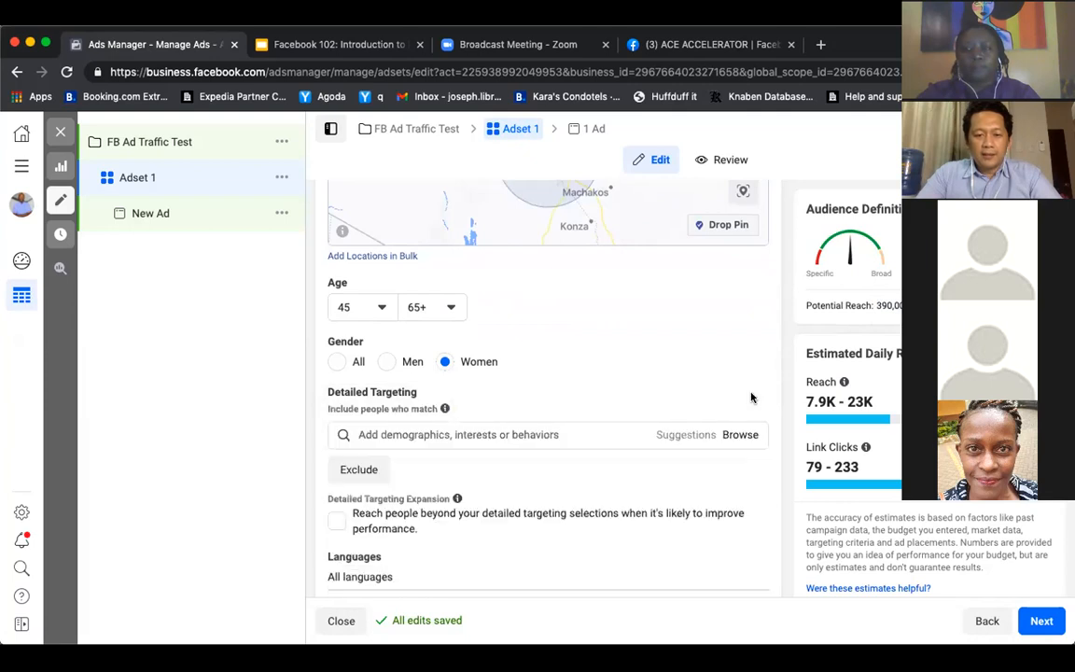
{"action": "scroll", "coordinate": [551, 436], "scroll_direction": "down", "scroll_amount": 2}
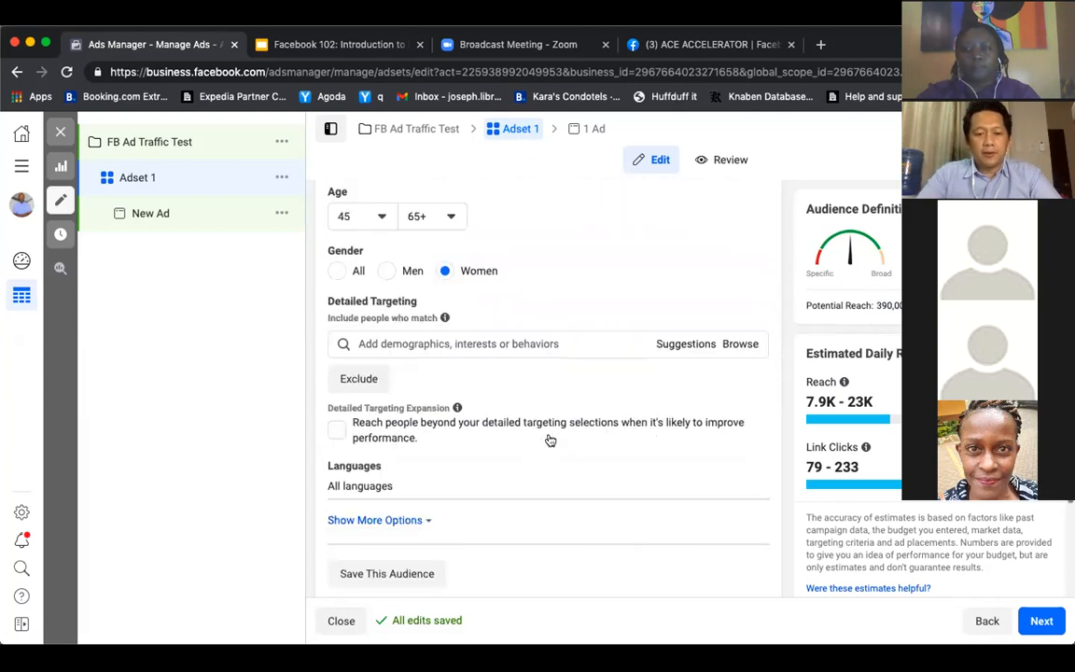
{"action": "left_click", "coordinate": [527, 343]}
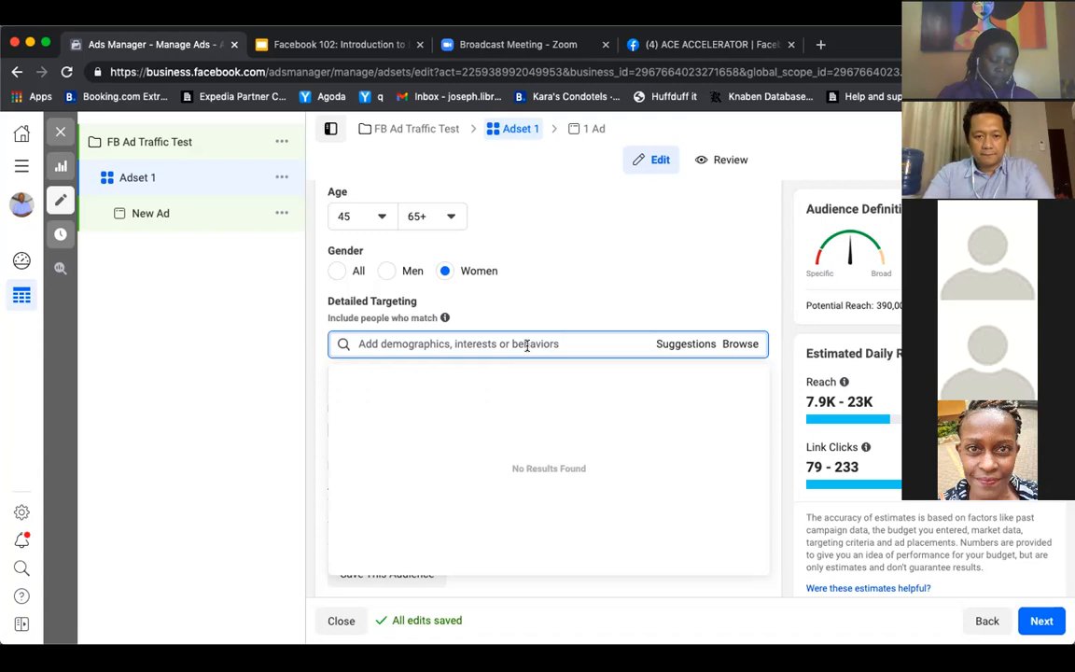
{"action": "type", "text": "parenting"}
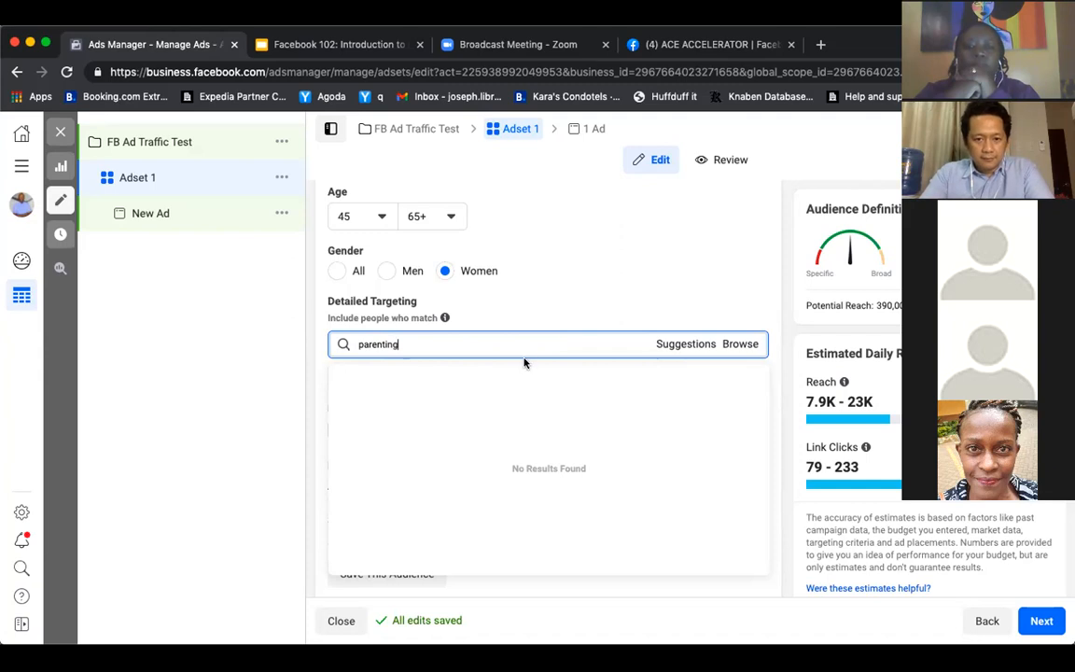
{"action": "left_click_drag", "start_coordinate": [513, 347], "coordinate": [322, 345]}
{"action": "key", "text": "BackSpace"}
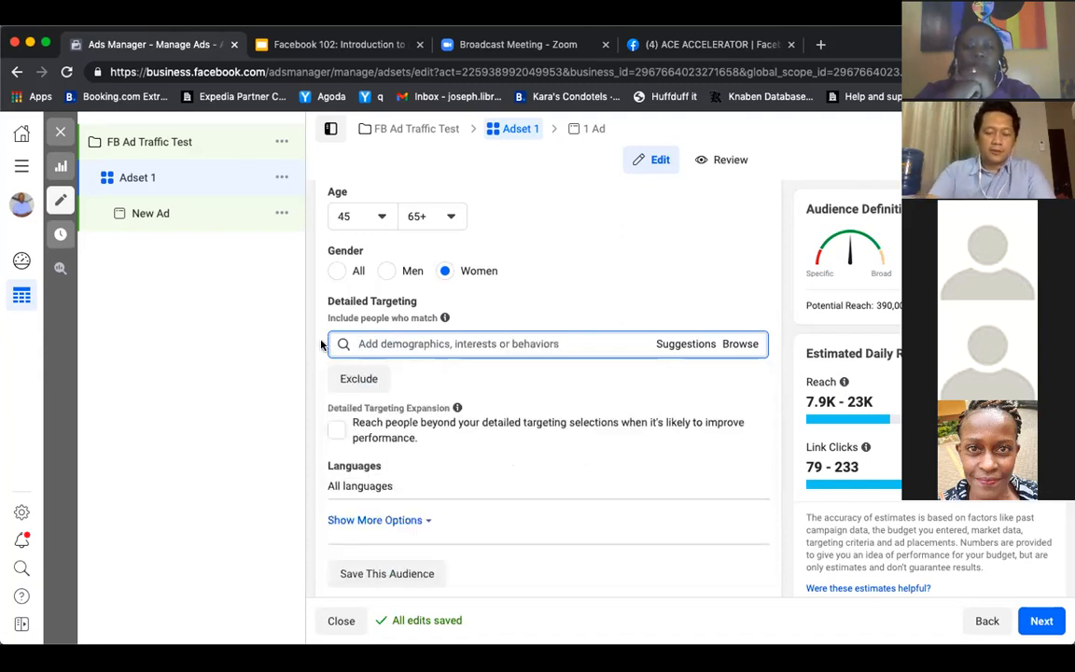
{"action": "type", "text": "homeschool"}
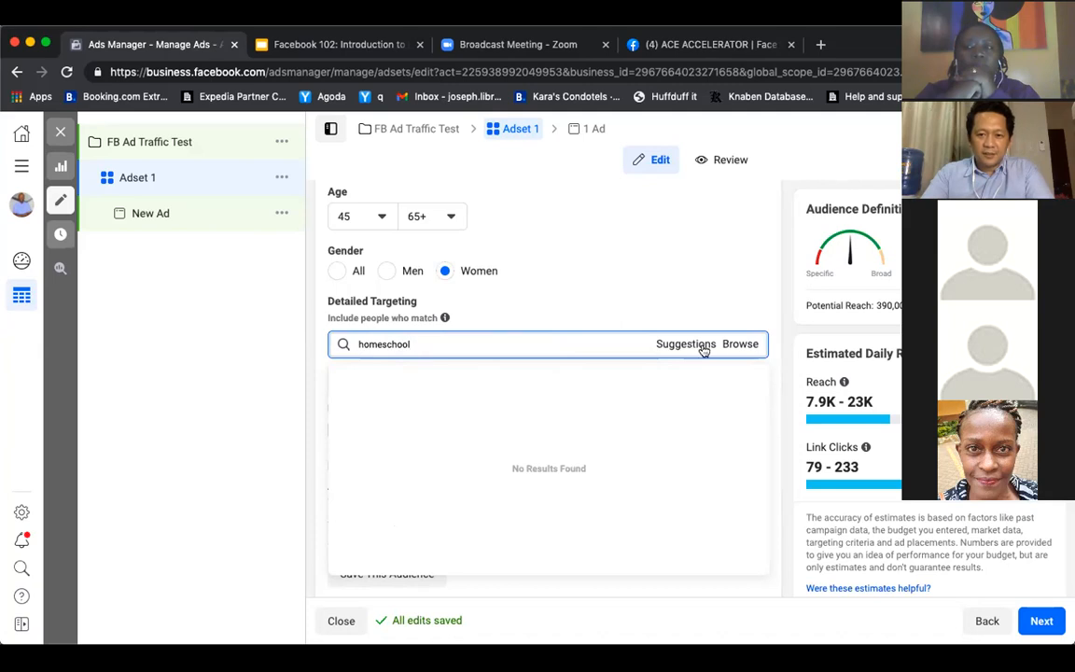
Add the Parenting interest from Family and relationships to the detailed targeting and remove the mistakenly added Friendship interest
{"action": "left_click", "coordinate": [737, 344]}
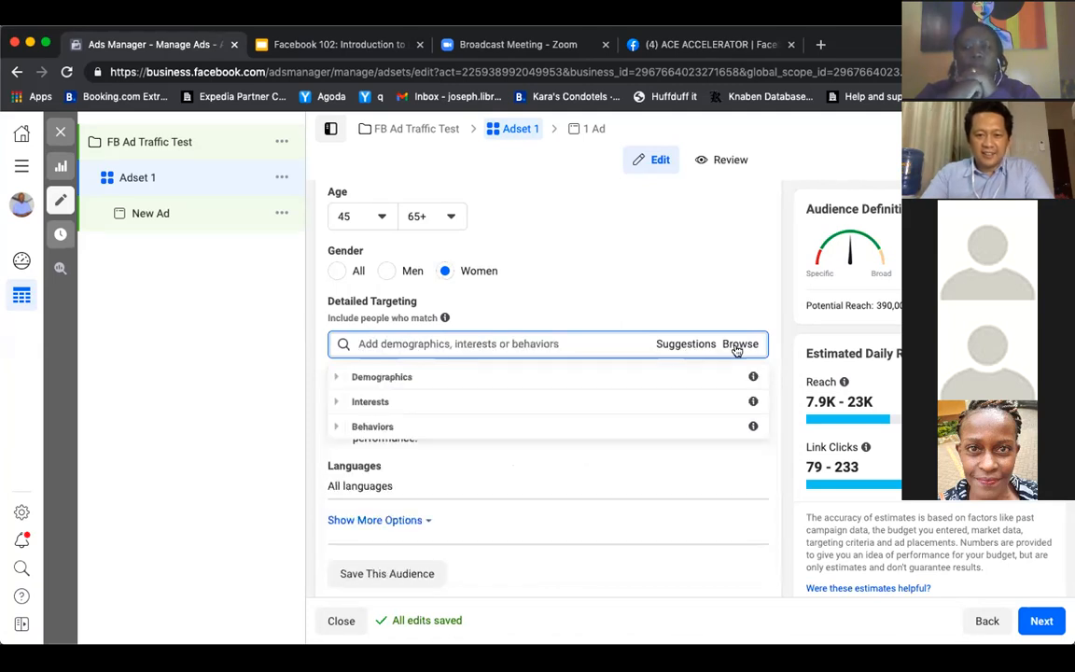
{"action": "left_click", "coordinate": [336, 405]}
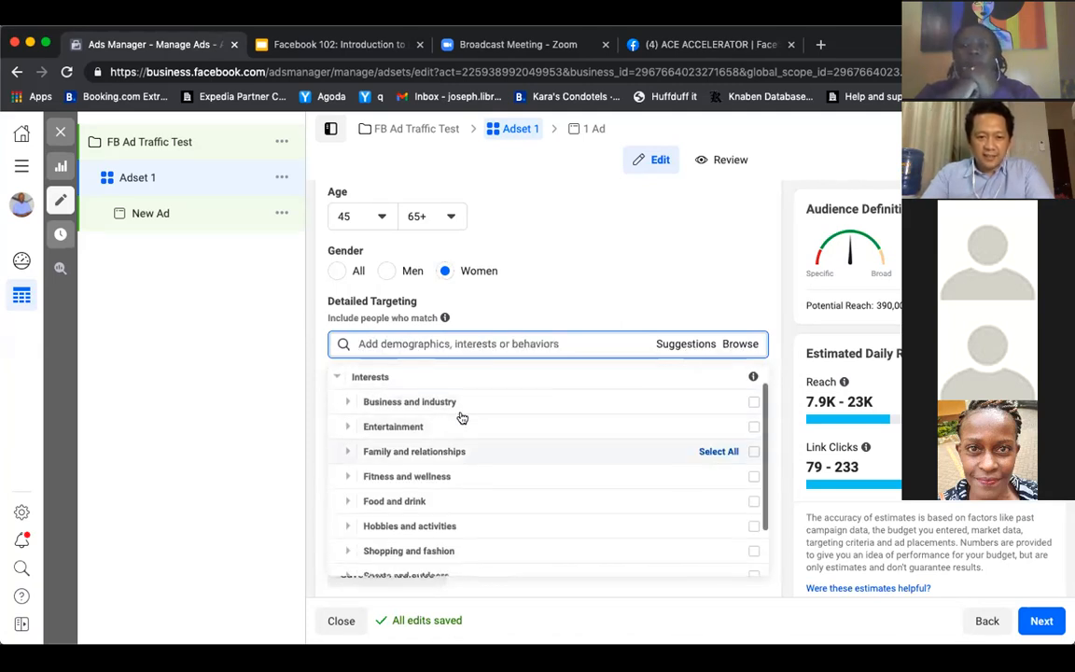
{"action": "left_click", "coordinate": [347, 451]}
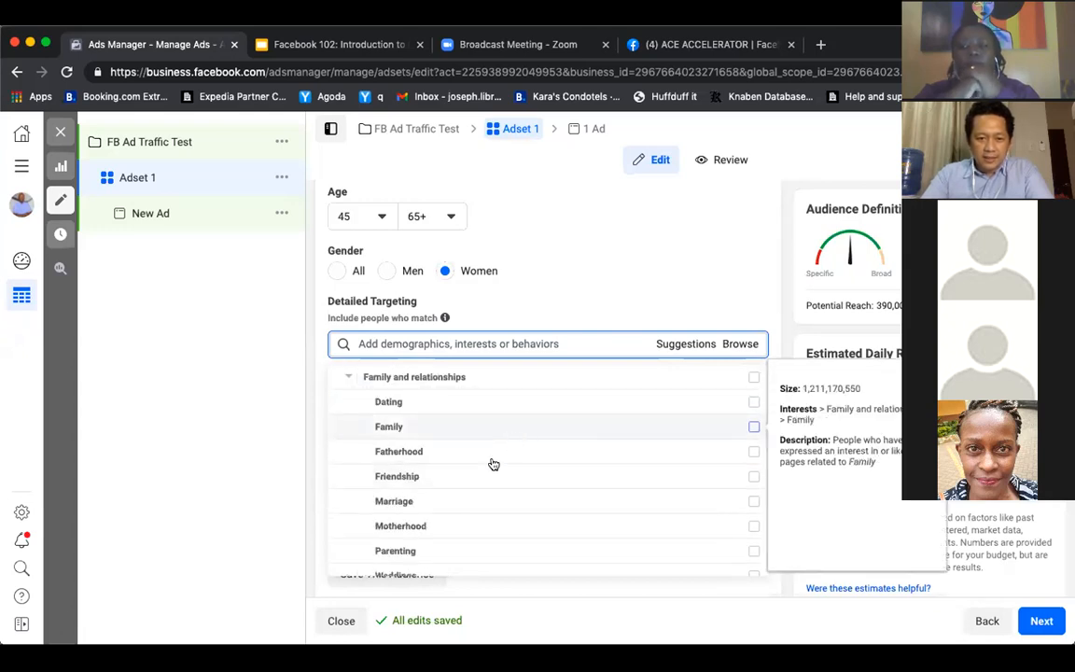
{"action": "scroll", "coordinate": [451, 525], "scroll_direction": "down", "scroll_amount": 1}
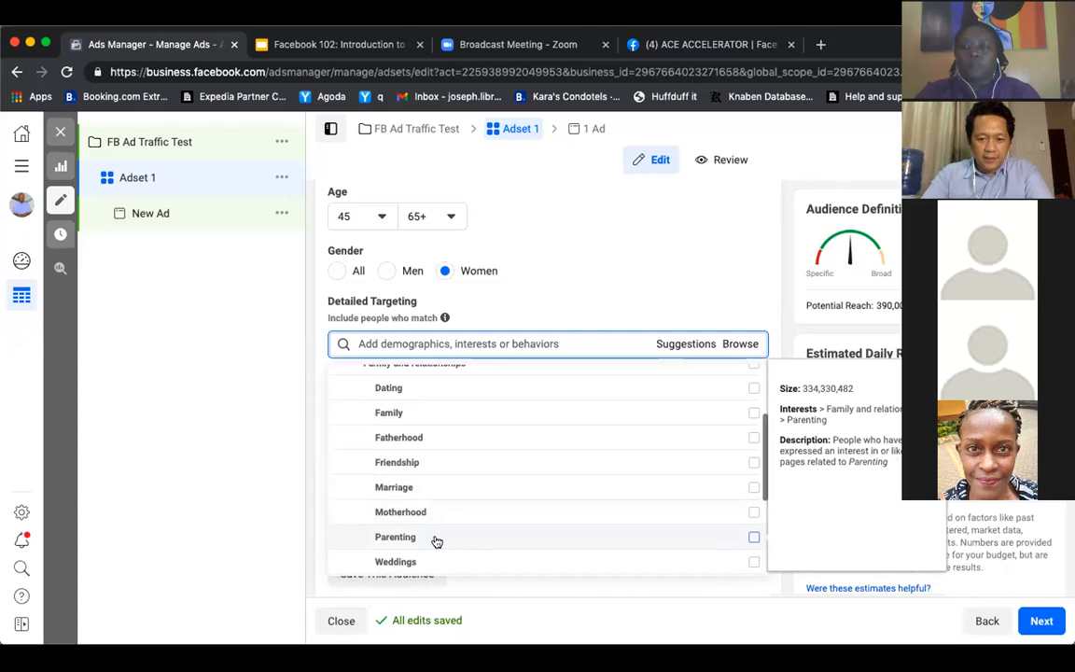
{"action": "left_click", "coordinate": [753, 538]}
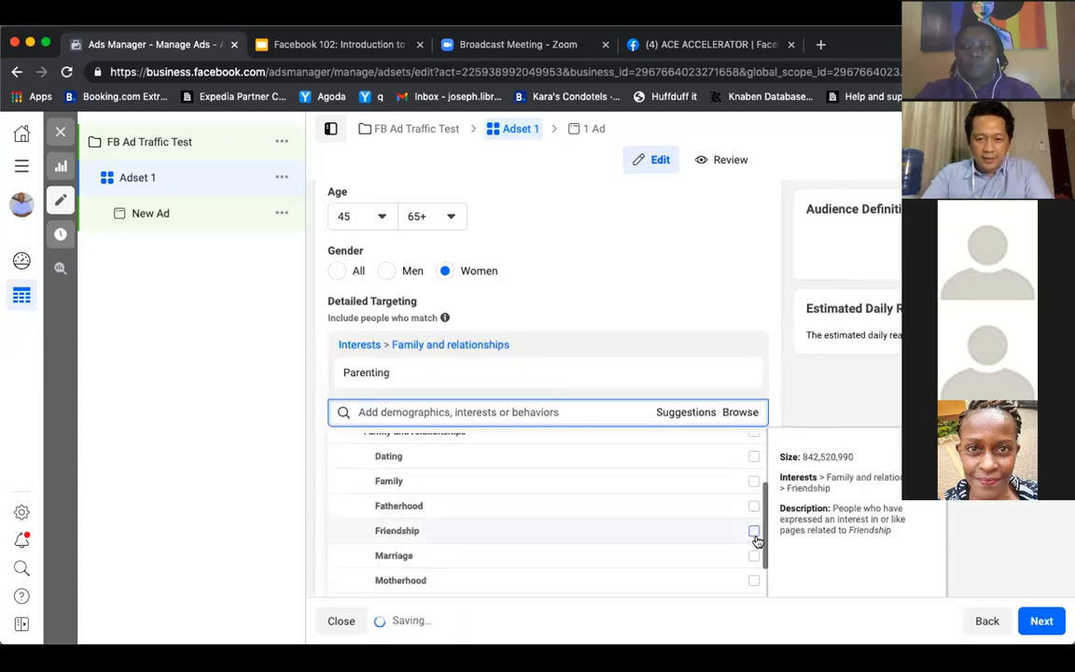
{"action": "left_click", "coordinate": [754, 531]}
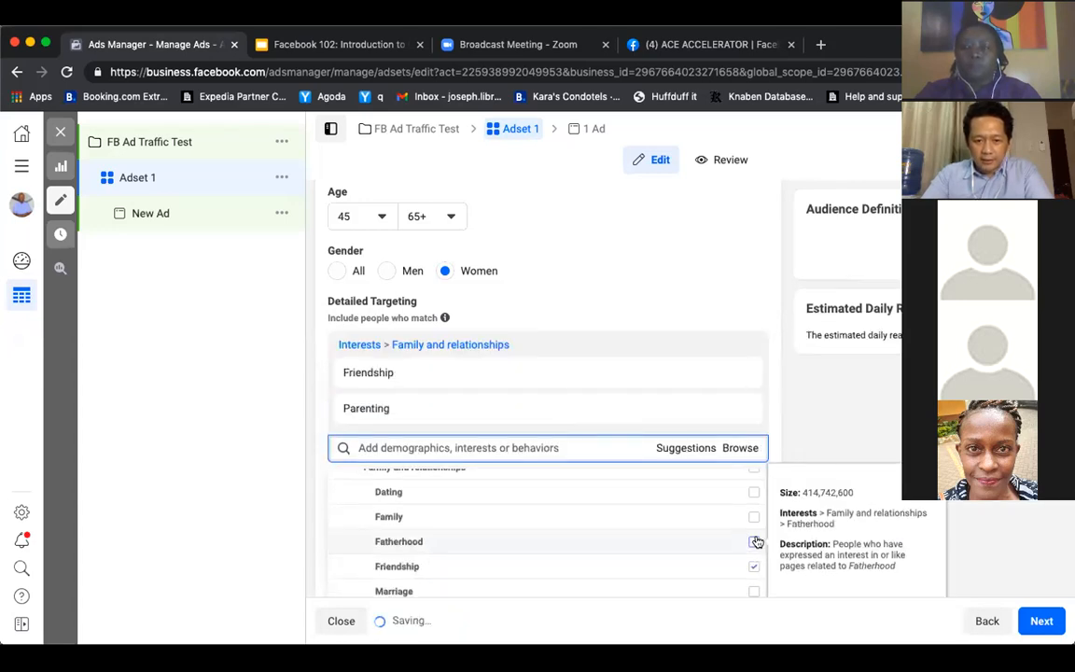
{"action": "left_click", "coordinate": [741, 373]}
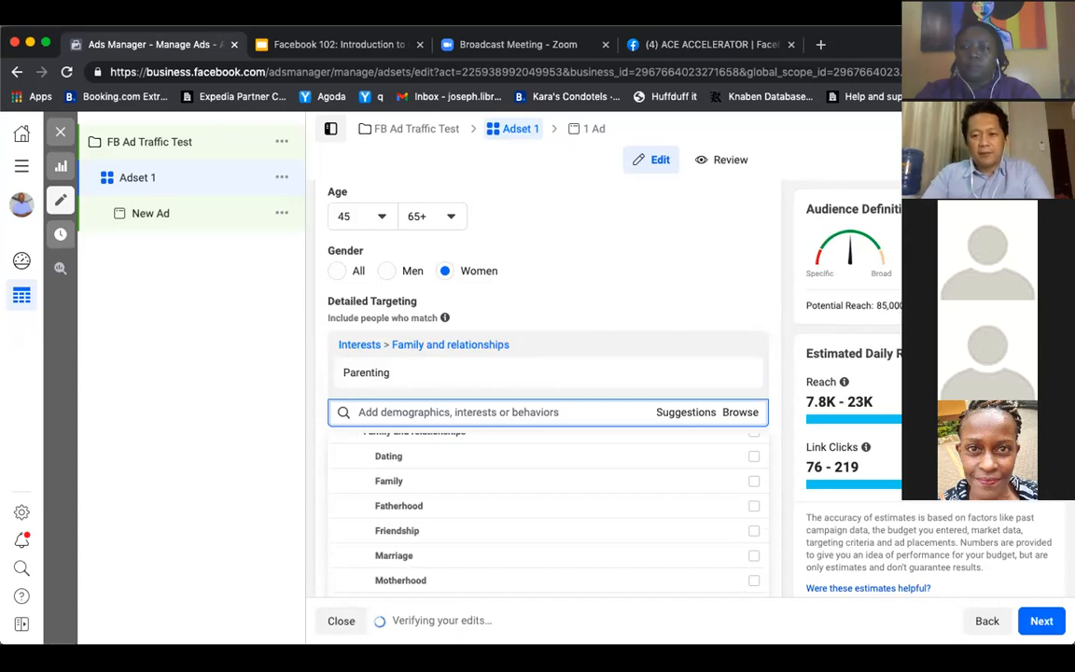
Check the audience's potential reach with the Parenting interest applied
{"action": "left_click_drag", "start_coordinate": [911, 306], "coordinate": [875, 307]}
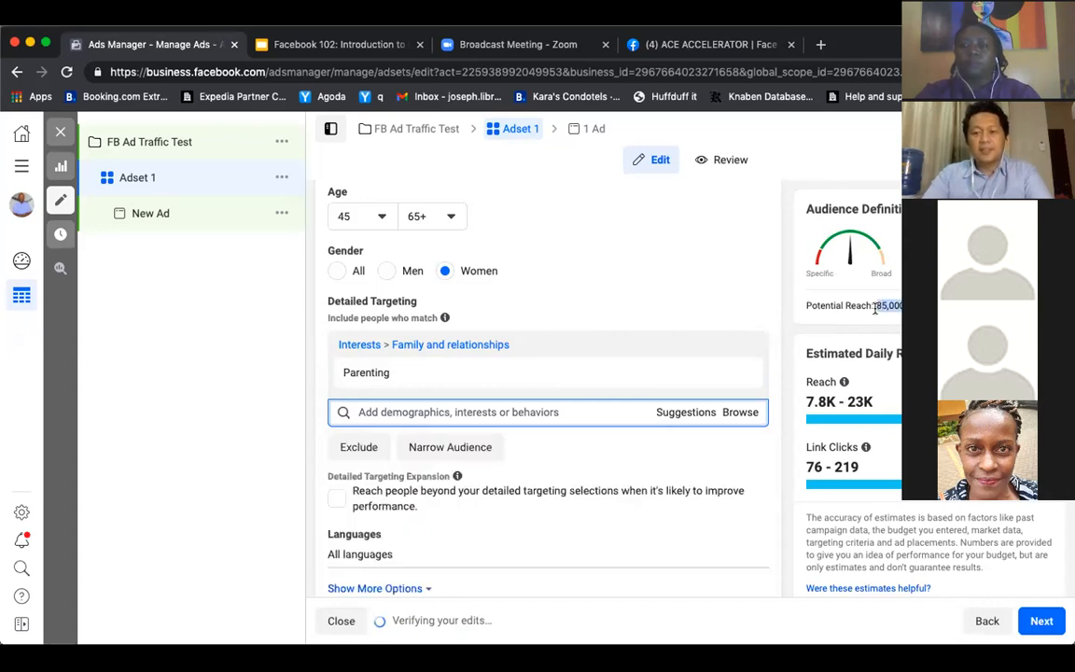
{"action": "left_click", "coordinate": [773, 356]}
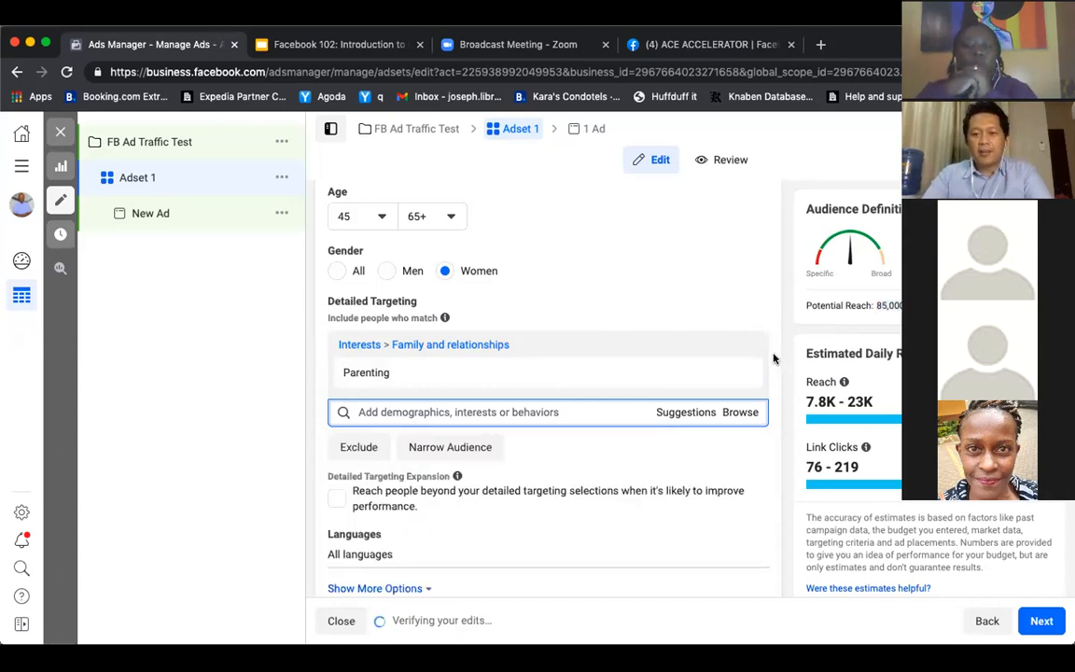
{"action": "scroll", "coordinate": [774, 357], "scroll_direction": "up", "scroll_amount": 1}
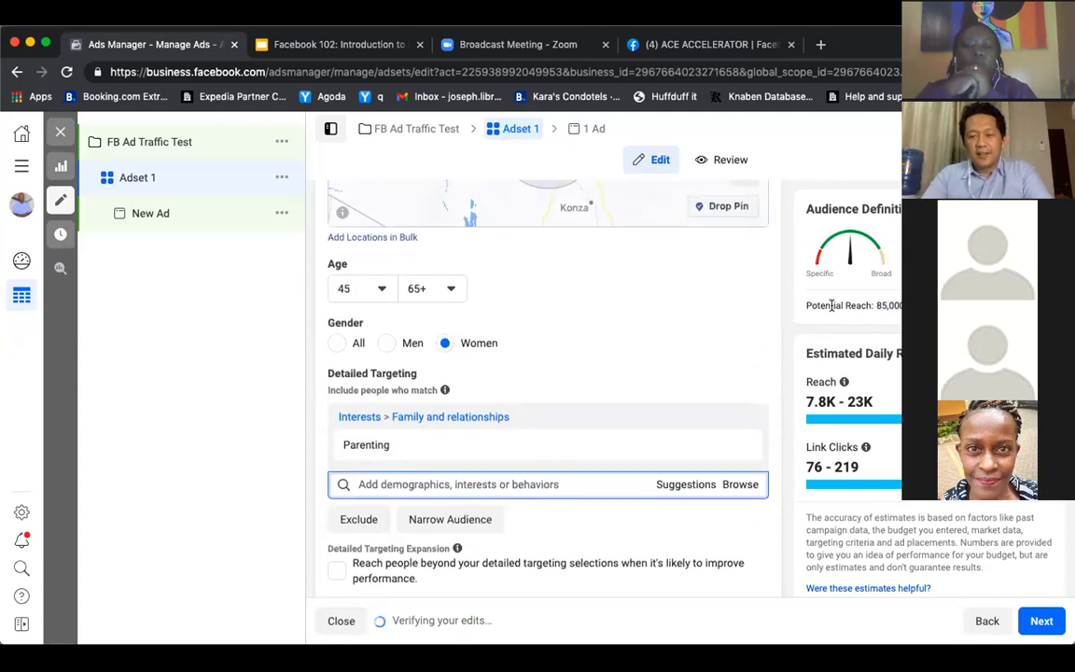
{"action": "double_click", "coordinate": [883, 305]}
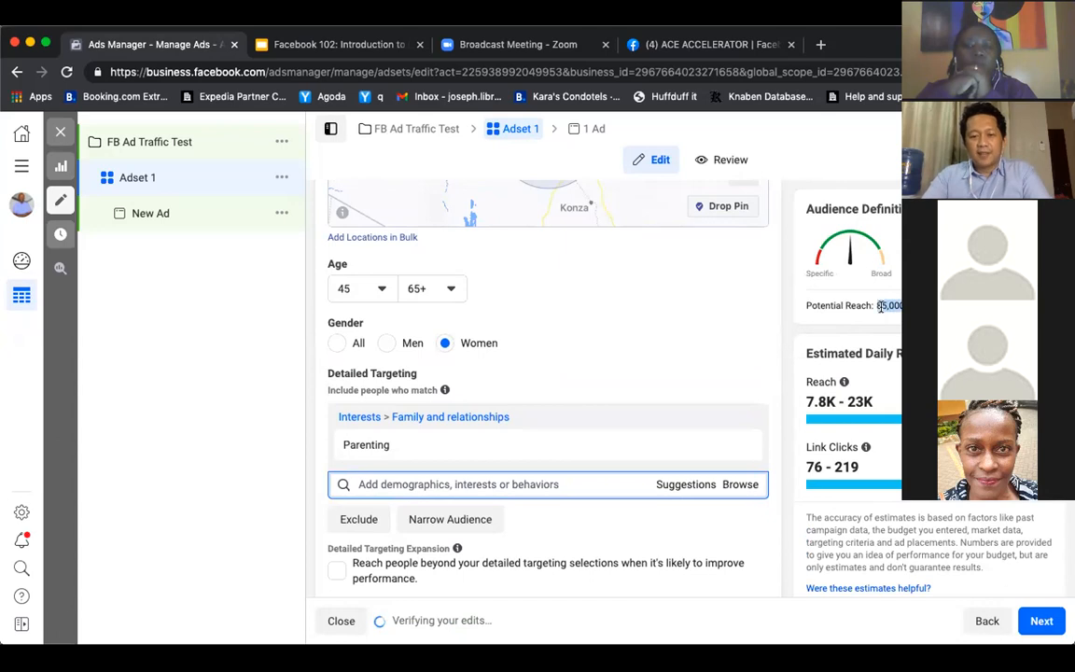
Examine the ad set's placement settings and the available options for ad delivery optimization
{"action": "scroll", "coordinate": [693, 458], "scroll_direction": "down", "scroll_amount": 3}
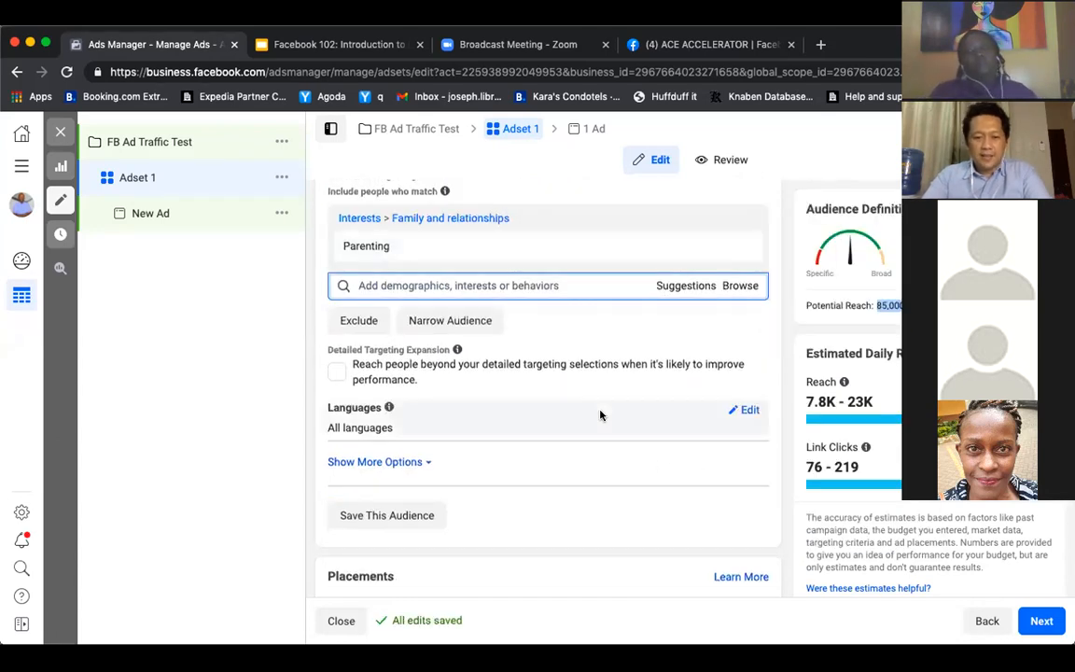
{"action": "scroll", "coordinate": [600, 415], "scroll_direction": "down", "scroll_amount": 1}
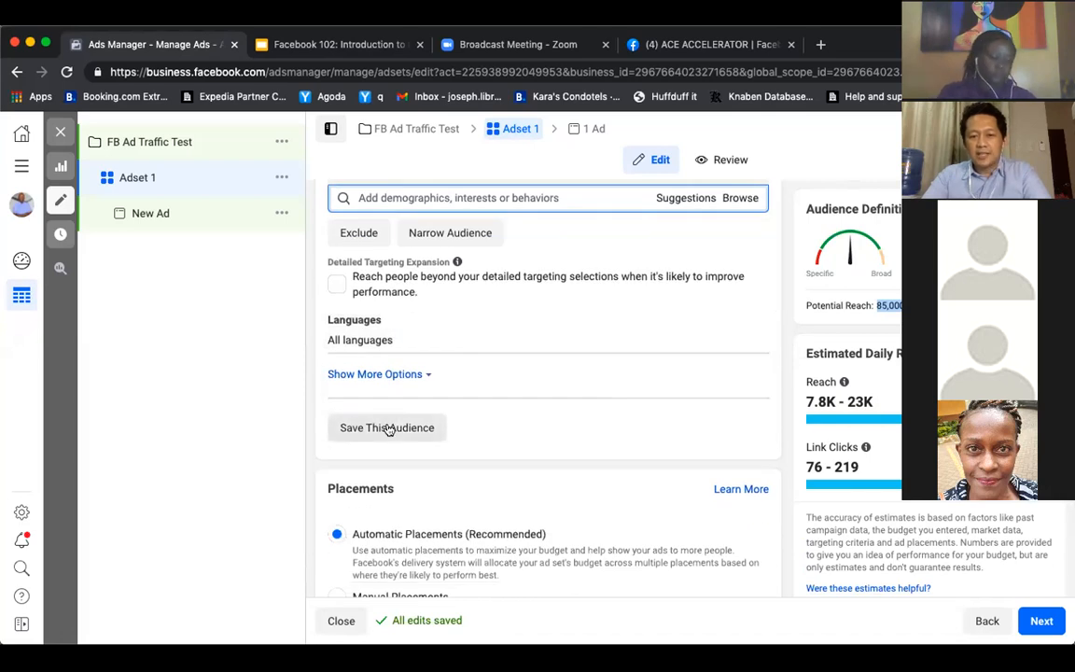
{"action": "scroll", "coordinate": [525, 455], "scroll_direction": "down", "scroll_amount": 2}
{"action": "scroll", "coordinate": [525, 455], "scroll_direction": "down", "scroll_amount": 1}
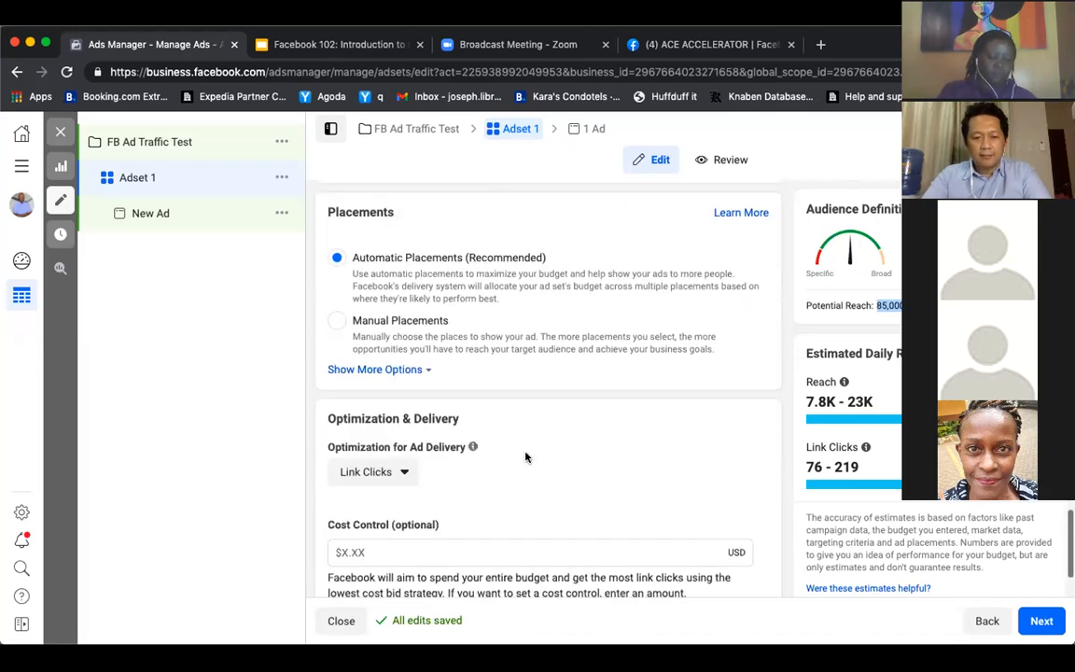
{"action": "scroll", "coordinate": [525, 455], "scroll_direction": "down", "scroll_amount": 1}
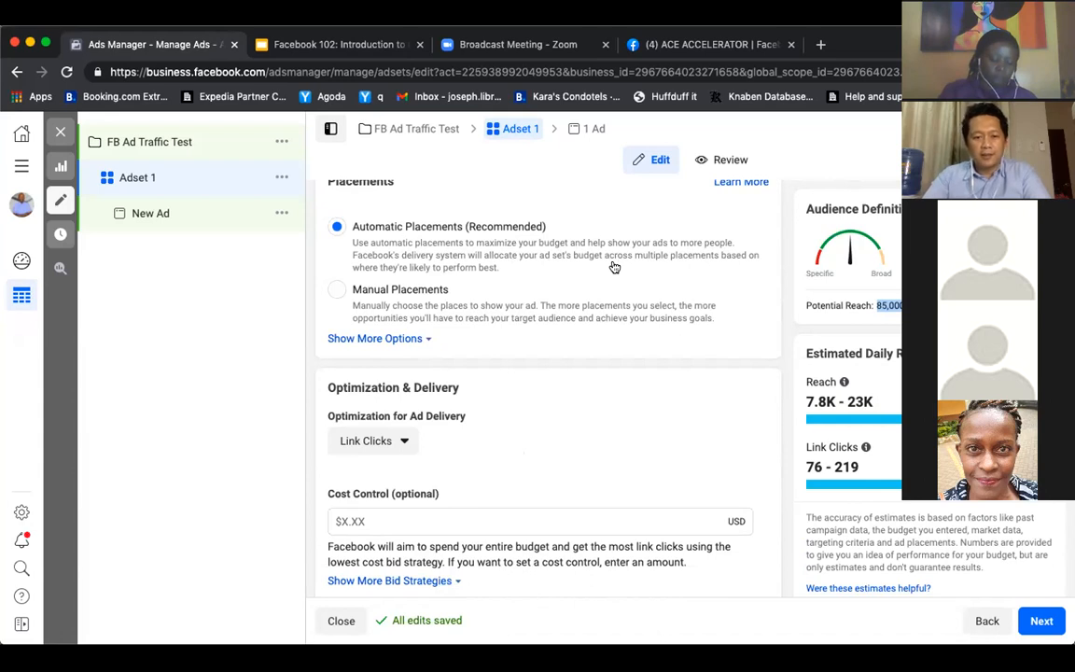
{"action": "scroll", "coordinate": [614, 268], "scroll_direction": "down", "scroll_amount": 1}
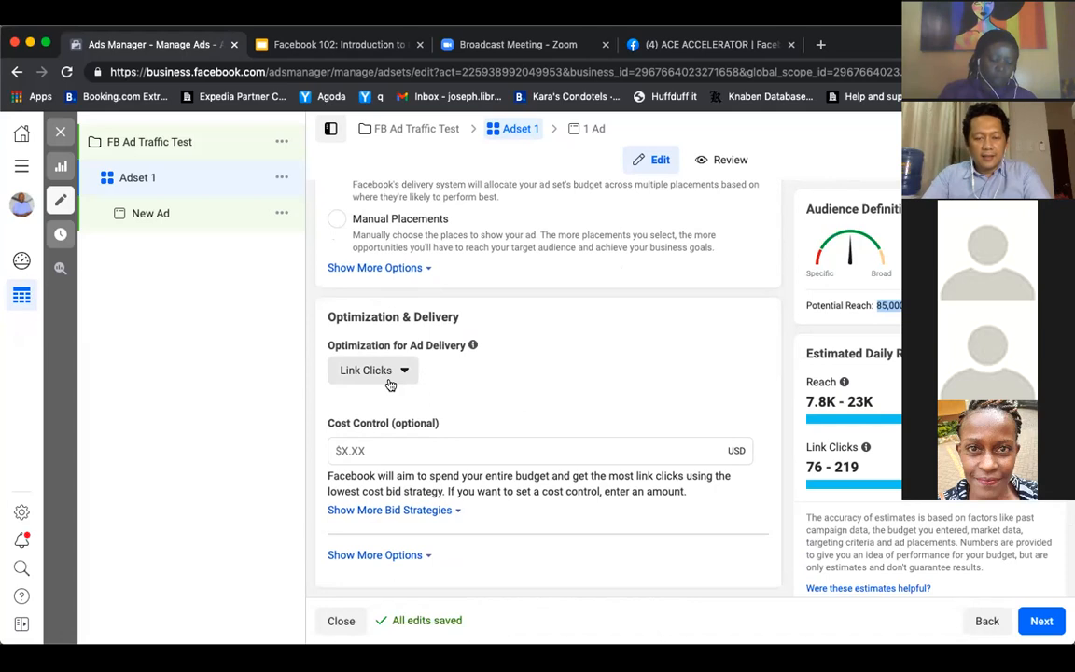
{"action": "left_click", "coordinate": [394, 374]}
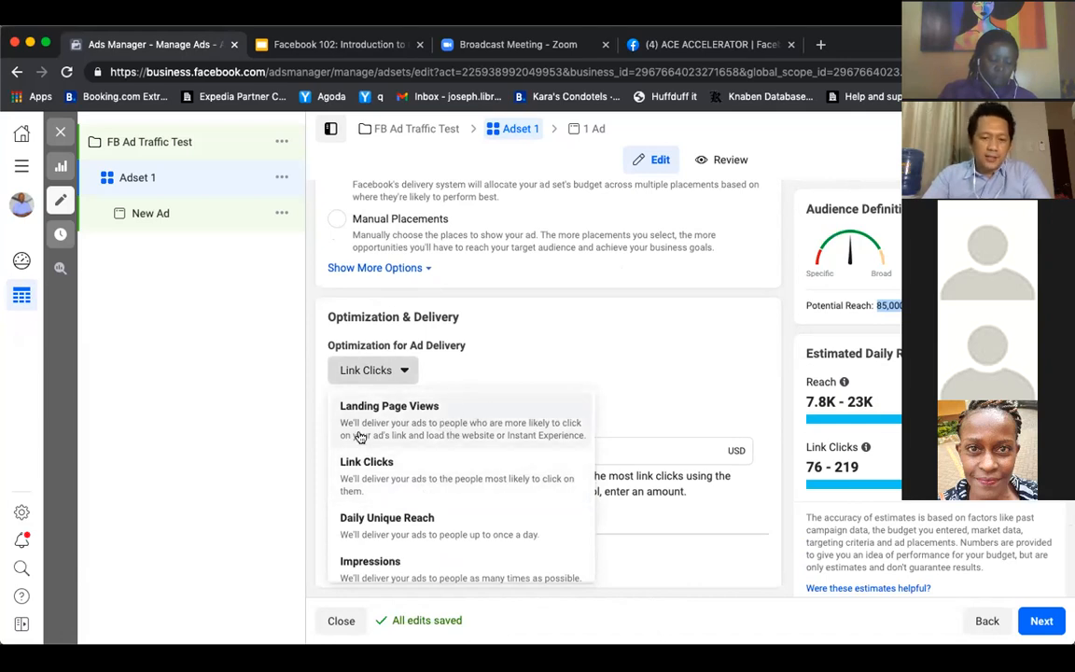
{"action": "left_click", "coordinate": [639, 351]}
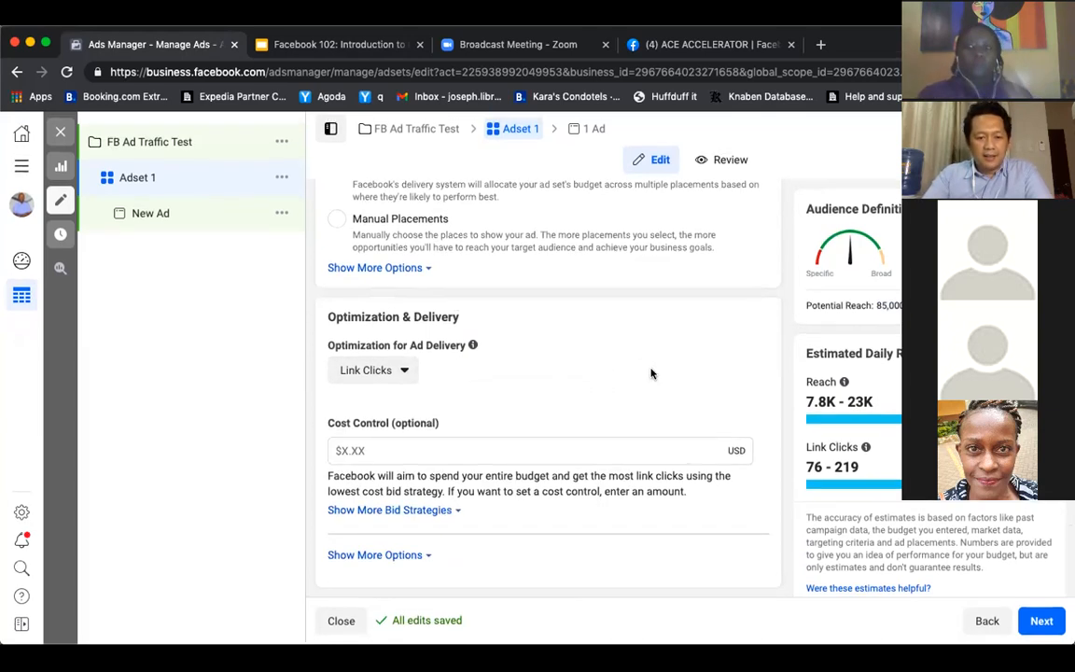
Review the ad set's traffic destination, dynamic creative, offer, budget, schedule and location settings together with the potential reach
{"action": "scroll", "coordinate": [684, 417], "scroll_direction": "up", "scroll_amount": 3}
{"action": "scroll", "coordinate": [682, 415], "scroll_direction": "up", "scroll_amount": 4}
{"action": "scroll", "coordinate": [682, 415], "scroll_direction": "down", "scroll_amount": 7}
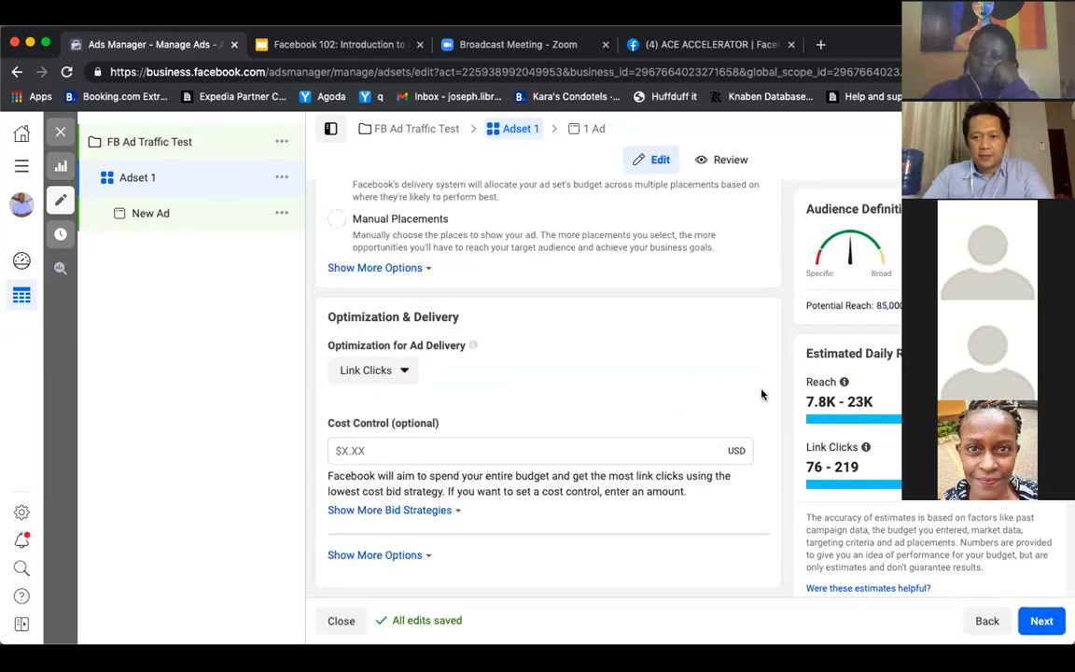
{"action": "scroll", "coordinate": [761, 395], "scroll_direction": "up", "scroll_amount": 15}
{"action": "scroll", "coordinate": [761, 394], "scroll_direction": "up", "scroll_amount": 5}
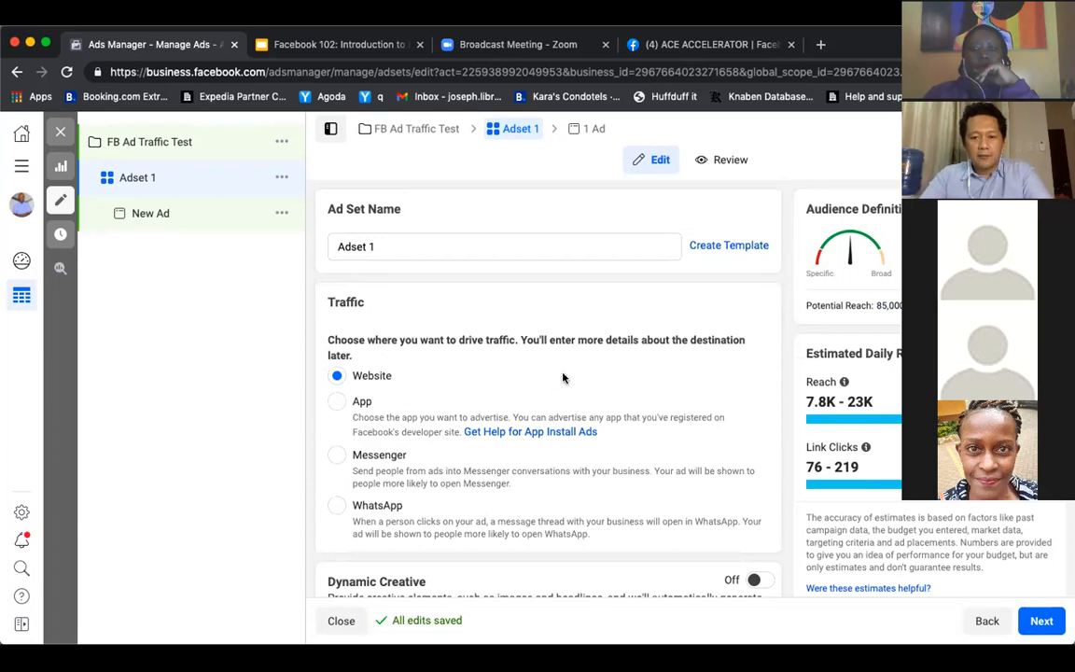
{"action": "scroll", "coordinate": [563, 377], "scroll_direction": "down", "scroll_amount": 3}
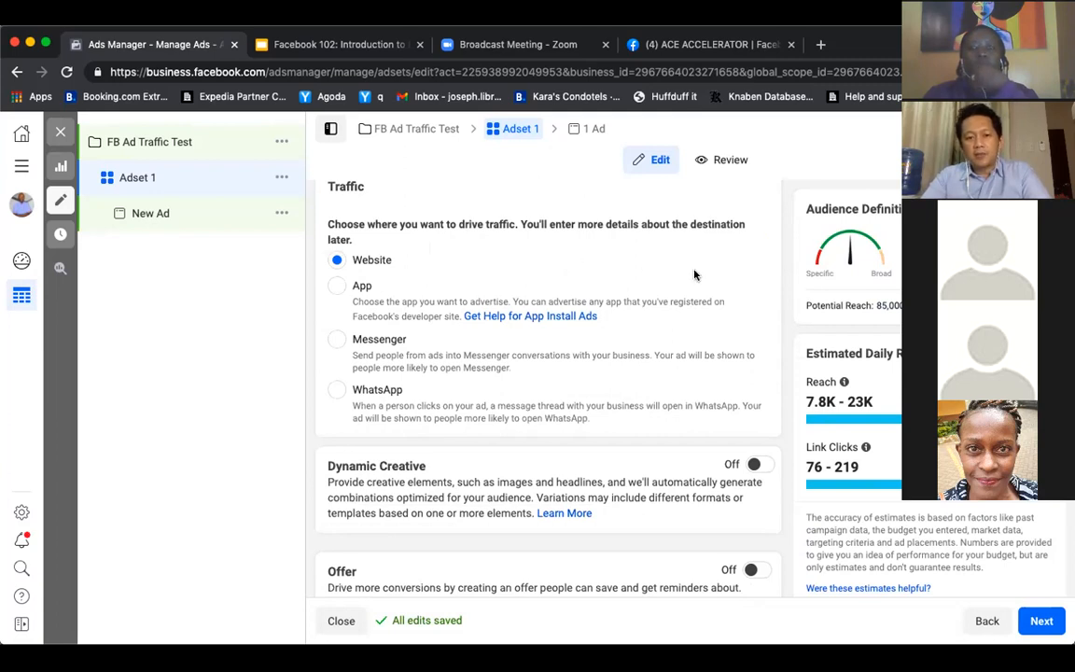
{"action": "scroll", "coordinate": [614, 429], "scroll_direction": "down", "scroll_amount": 5}
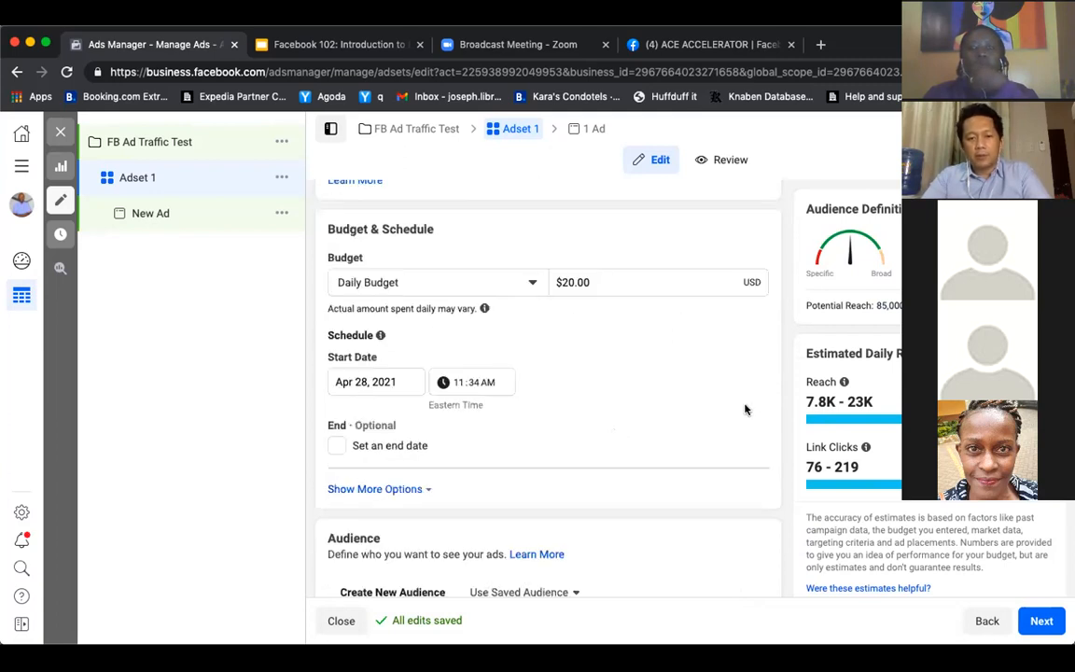
{"action": "scroll", "coordinate": [747, 409], "scroll_direction": "up", "scroll_amount": 5}
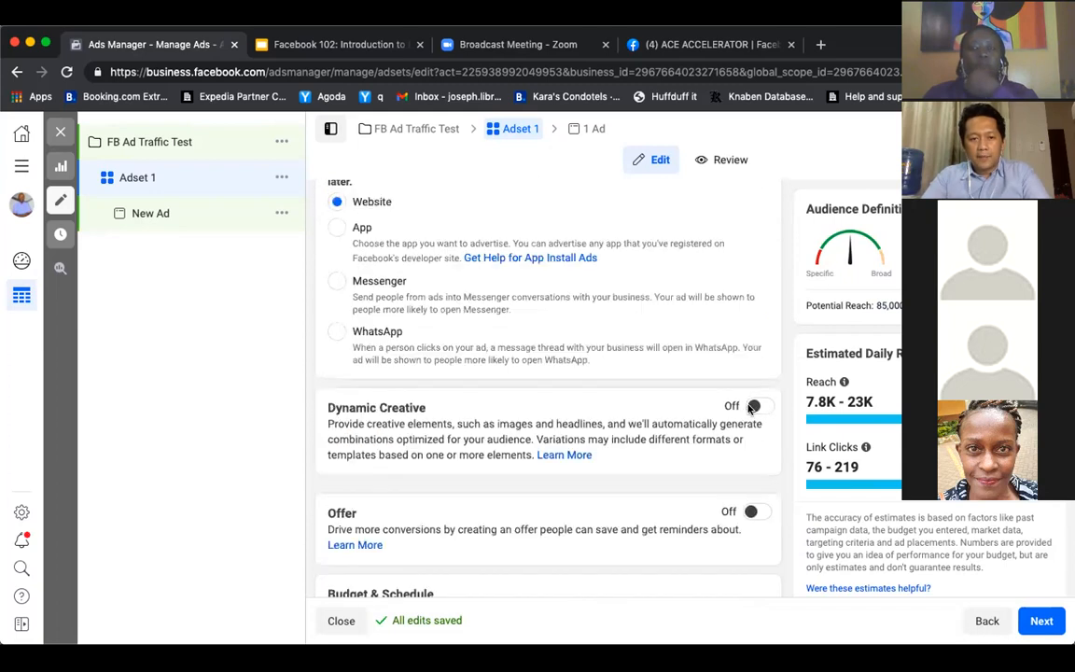
{"action": "scroll", "coordinate": [749, 407], "scroll_direction": "down", "scroll_amount": 3}
{"action": "scroll", "coordinate": [639, 312], "scroll_direction": "up", "scroll_amount": 3}
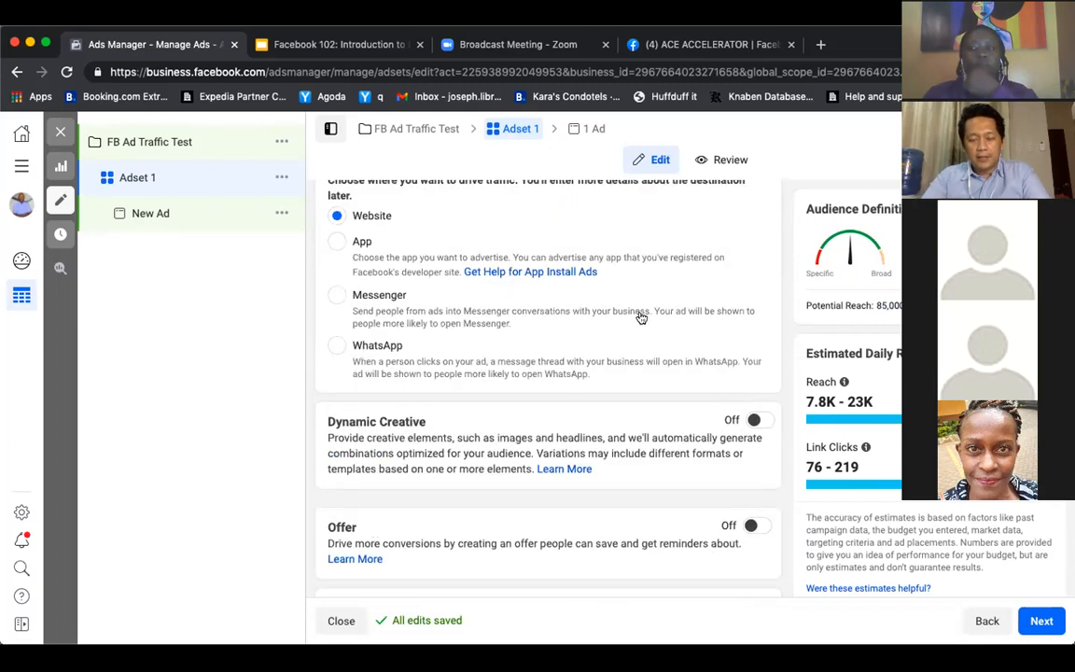
{"action": "scroll", "coordinate": [641, 315], "scroll_direction": "down", "scroll_amount": 8}
{"action": "scroll", "coordinate": [640, 317], "scroll_direction": "down", "scroll_amount": 5}
{"action": "scroll", "coordinate": [641, 313], "scroll_direction": "up", "scroll_amount": 5}
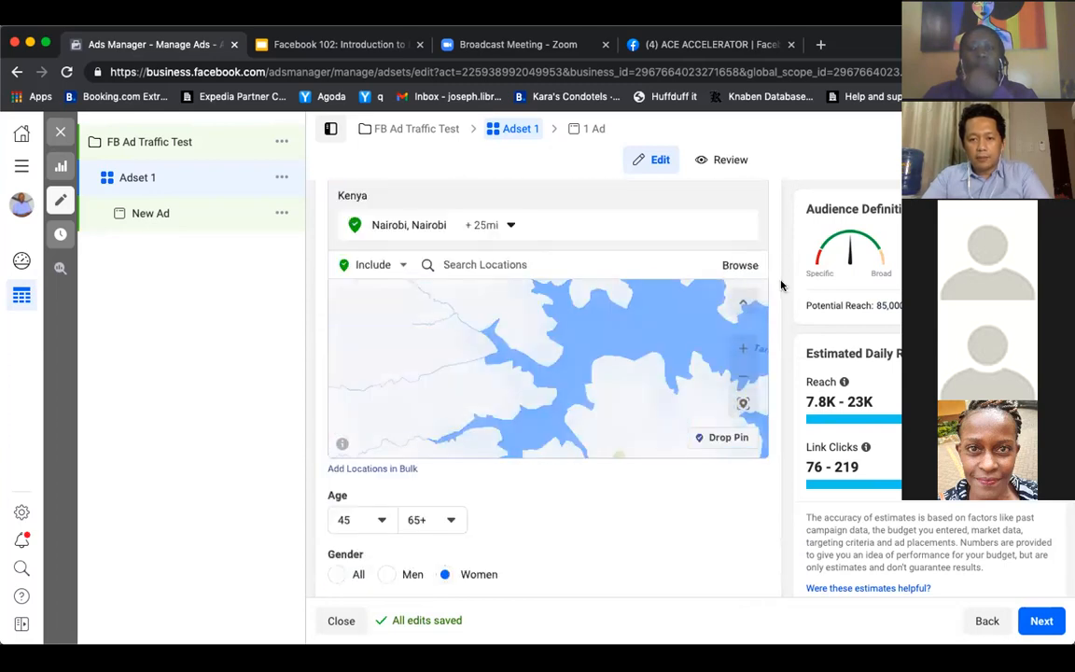
{"action": "scroll", "coordinate": [780, 287], "scroll_direction": "up", "scroll_amount": 5}
{"action": "scroll", "coordinate": [782, 285], "scroll_direction": "up", "scroll_amount": 3}
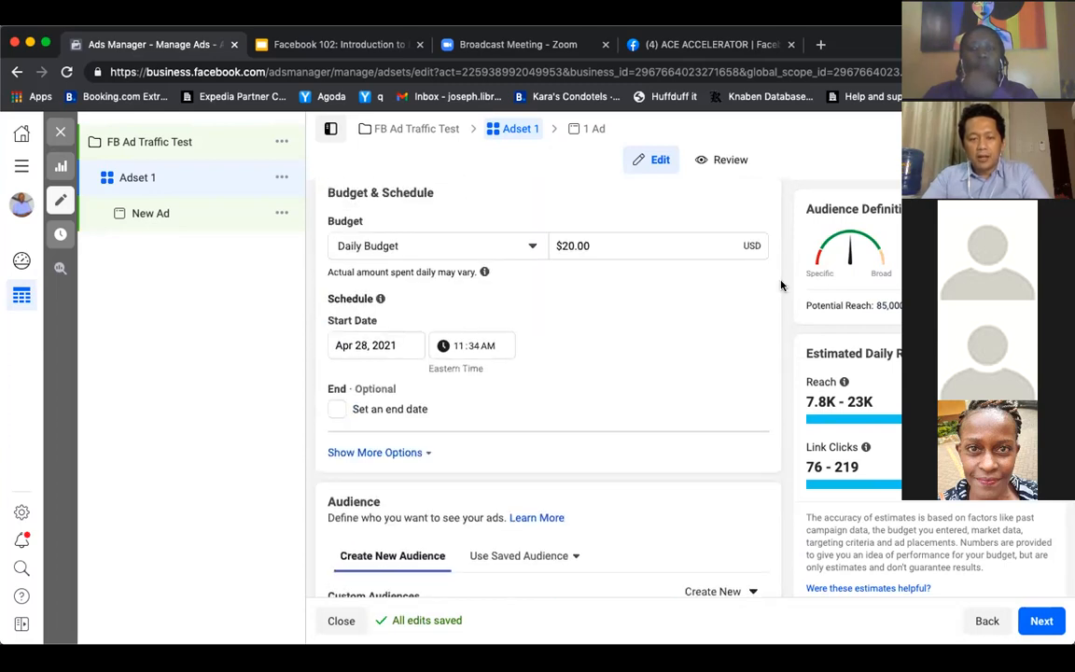
{"action": "scroll", "coordinate": [782, 285], "scroll_direction": "down", "scroll_amount": 6}
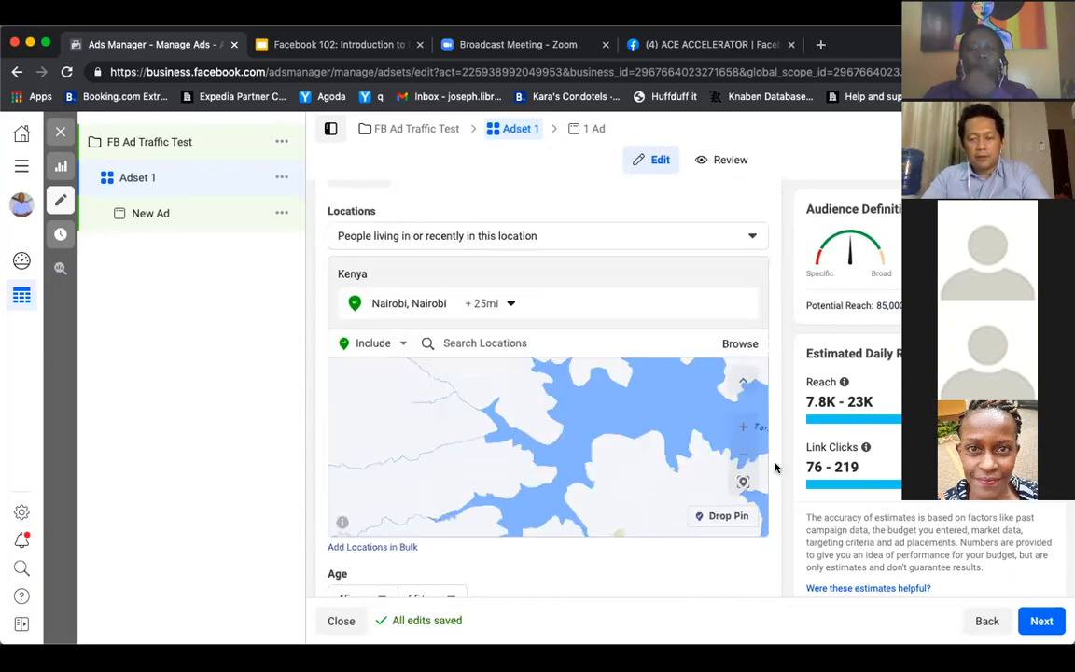
{"action": "double_click", "coordinate": [879, 305]}
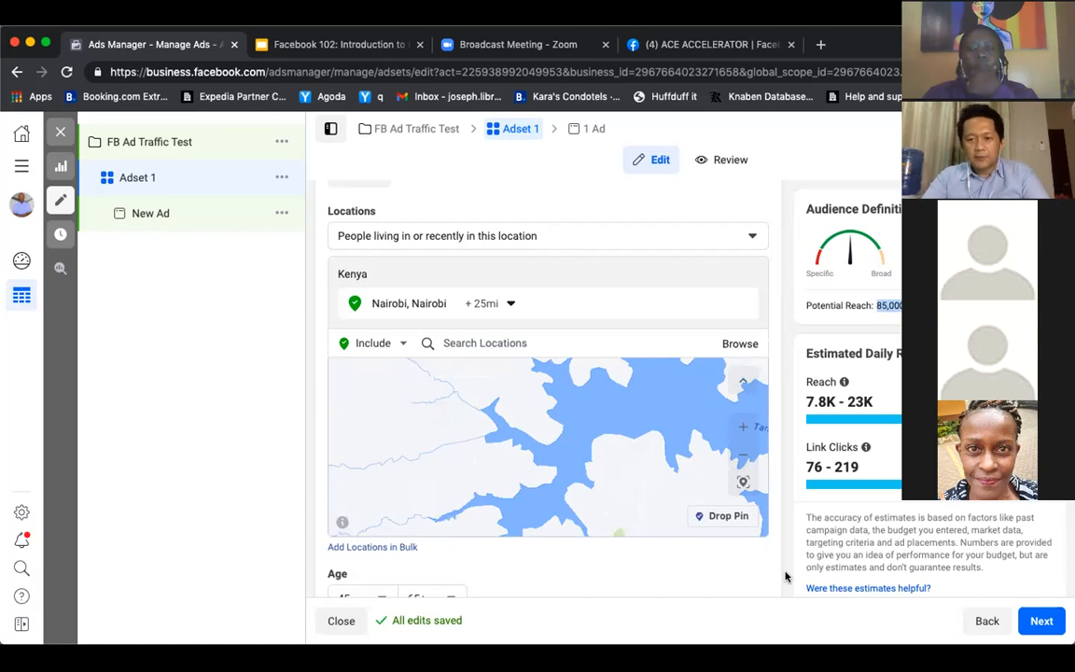
Proceed from the ad set to its ad and name the ad "Actual Ad that shows up in feeds"
{"action": "left_click", "coordinate": [1040, 621]}
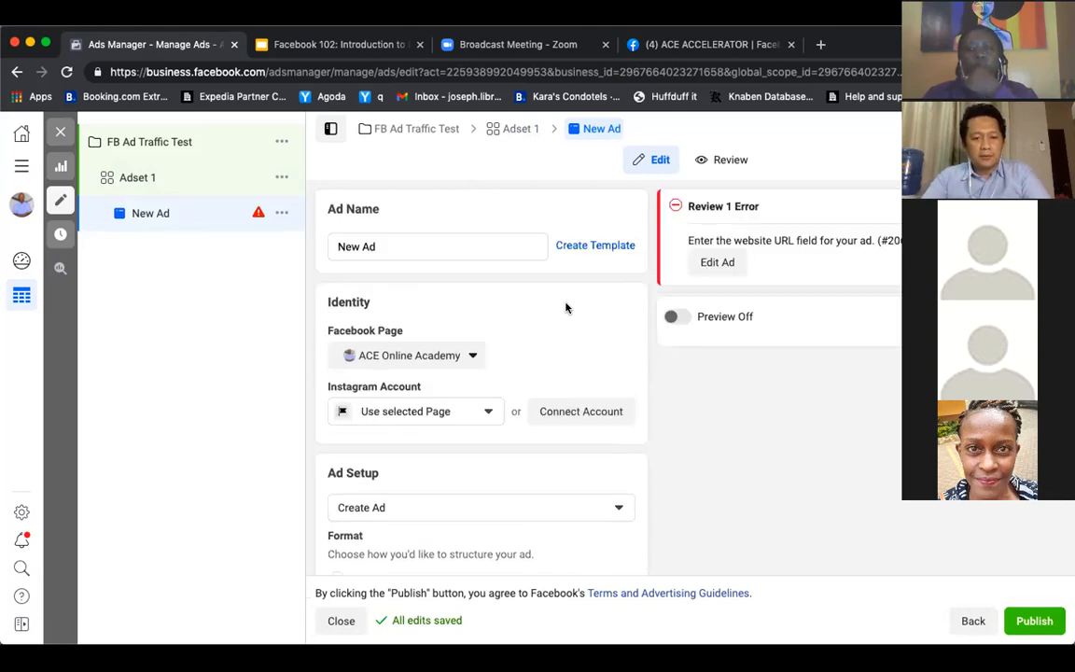
{"action": "left_click", "coordinate": [467, 247]}
{"action": "key", "text": "super+a"}
{"action": "type", "text": "Actaul"}
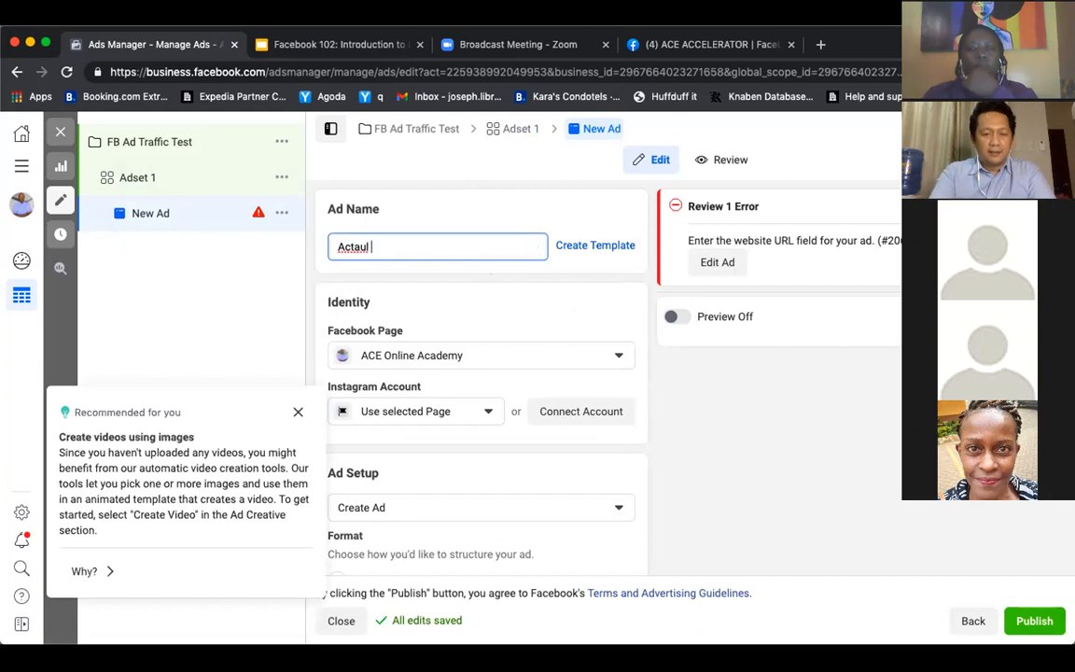
{"action": "type", "text": "ual "}
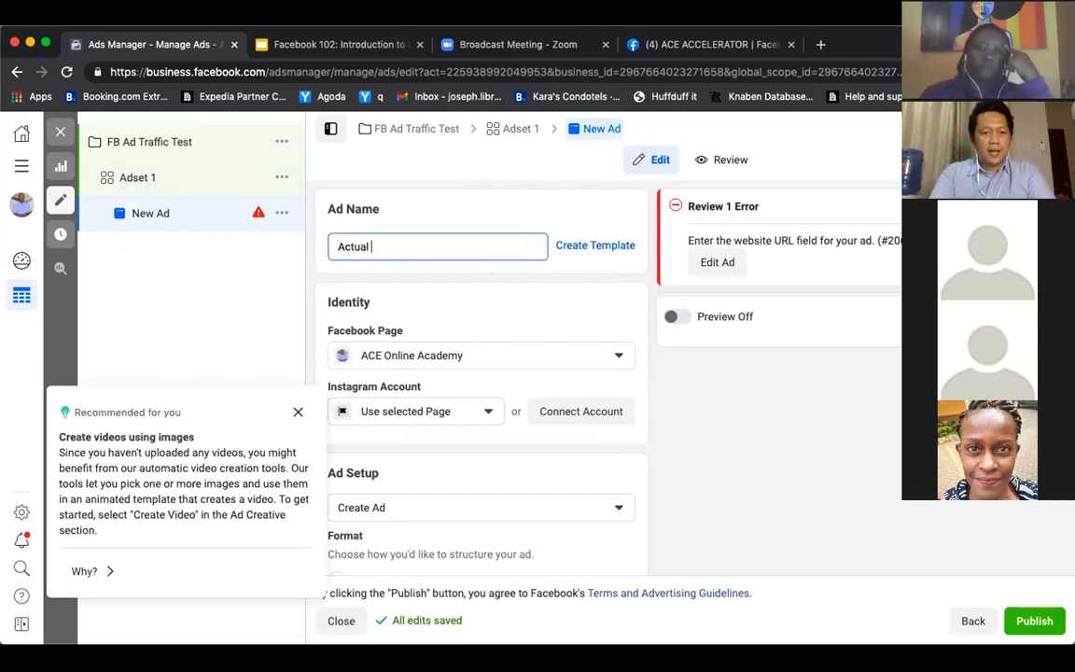
{"action": "type", "text": "Ad tha s"}
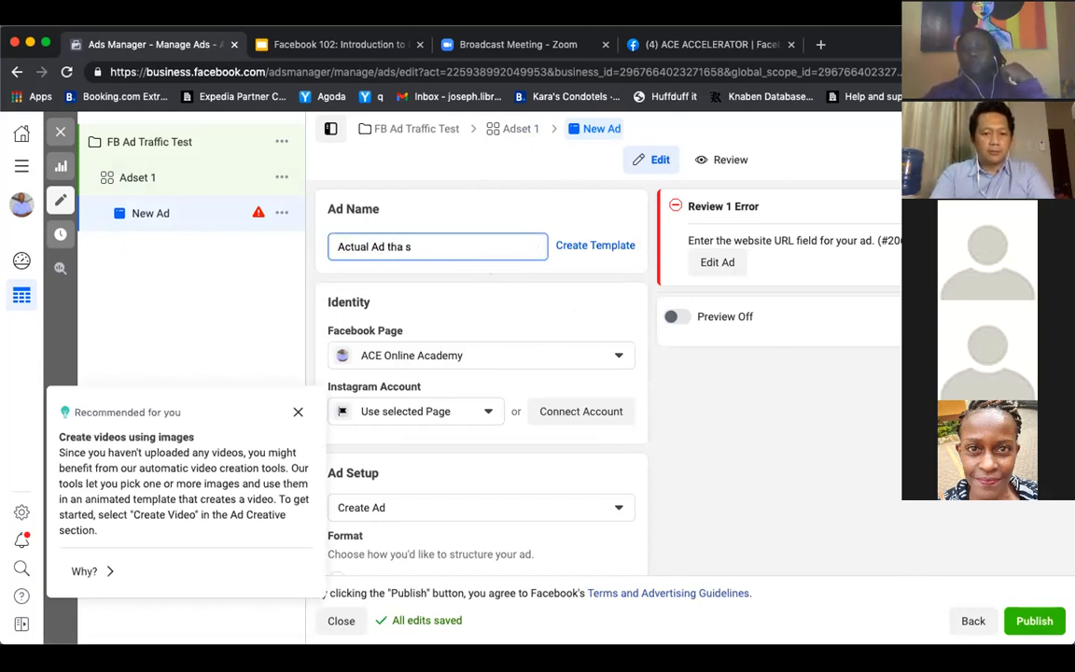
{"action": "key", "text": "BackSpace"}
{"action": "key", "text": "BackSpace"}
{"action": "type", "text": "t sho"}
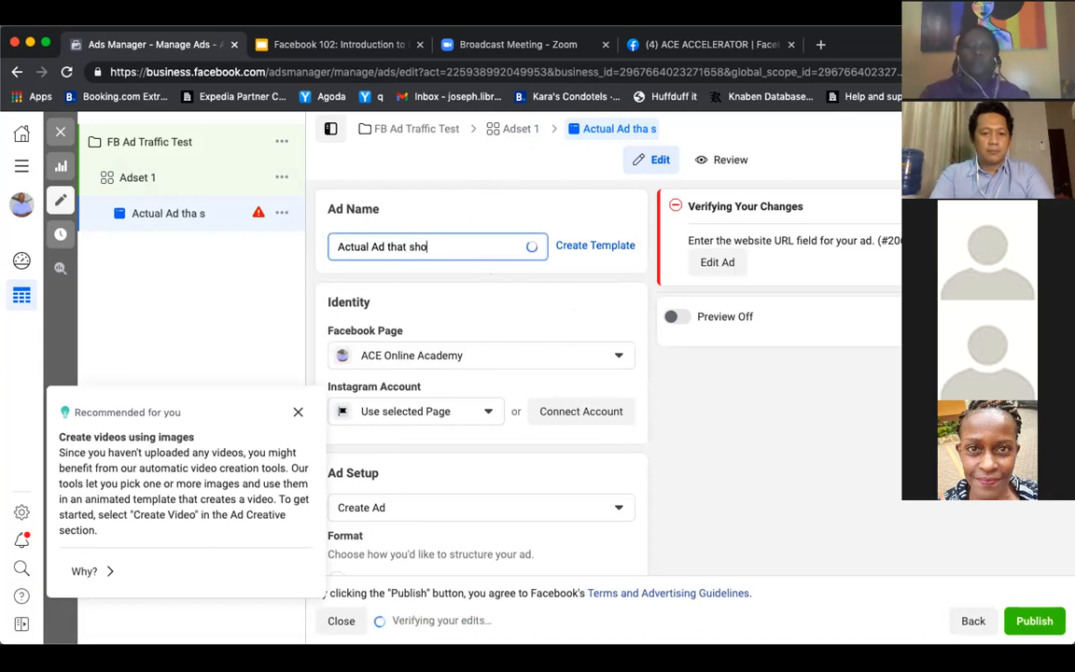
{"action": "type", "text": "ws up in People"}
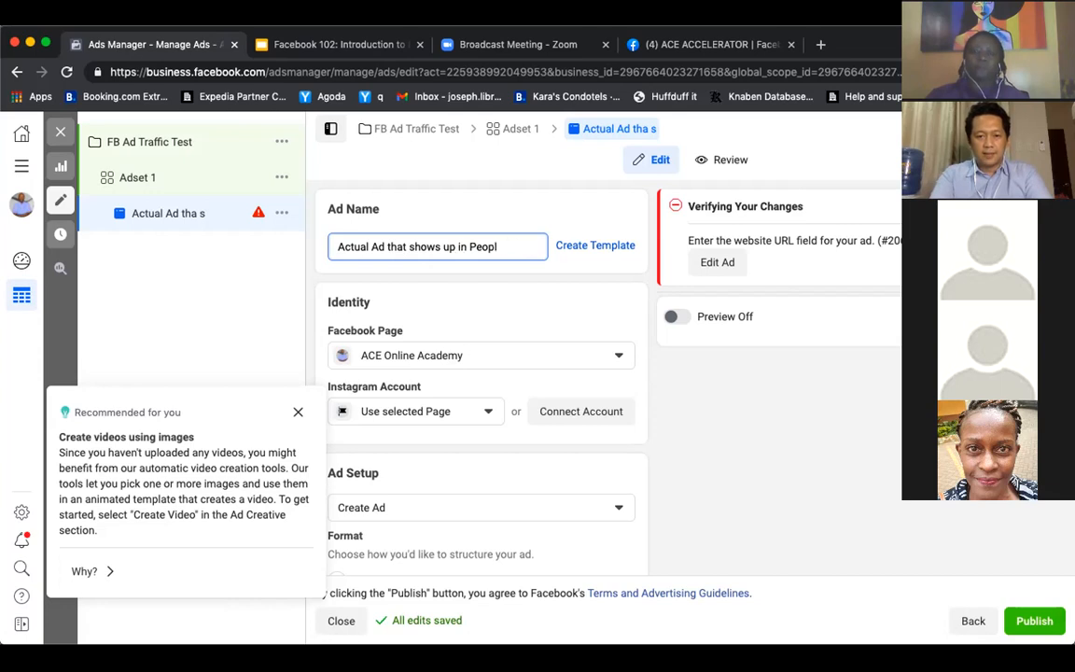
{"action": "type", "text": "ds"}
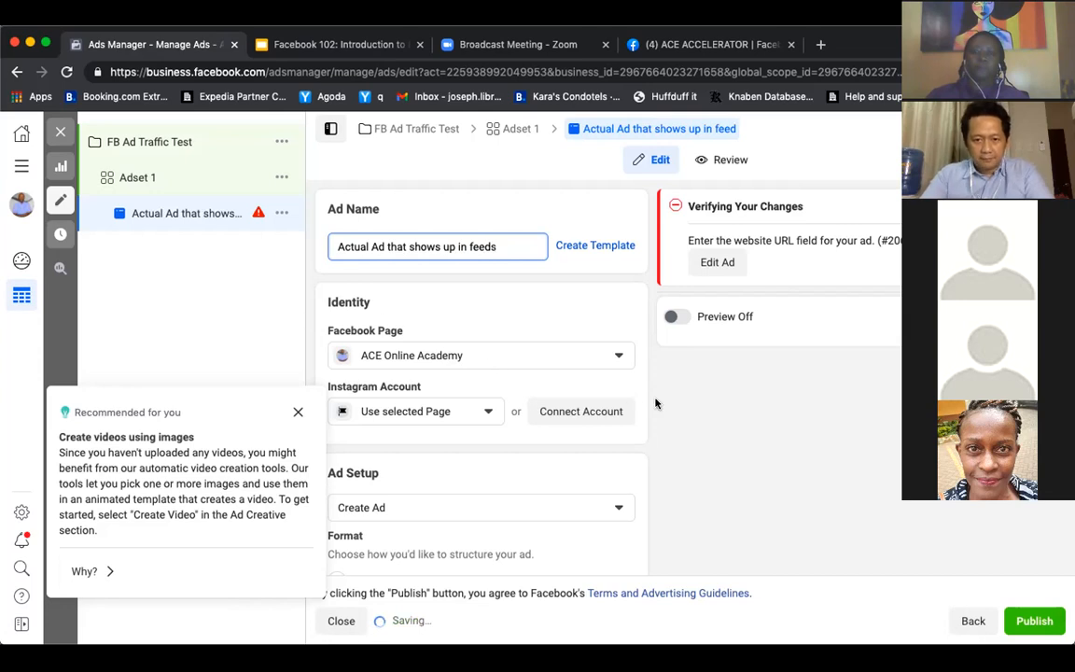
Examine the ad setup choices and format options, and dismiss the recommendation about creating videos from images
{"action": "scroll", "coordinate": [655, 405], "scroll_direction": "down", "scroll_amount": 5}
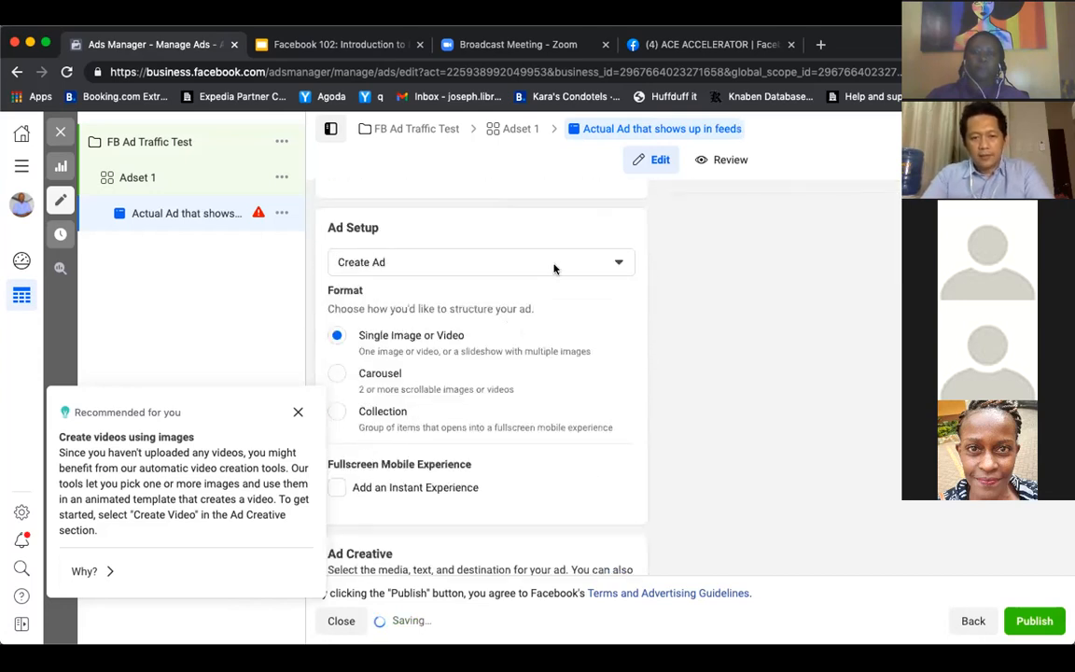
{"action": "left_click", "coordinate": [537, 263]}
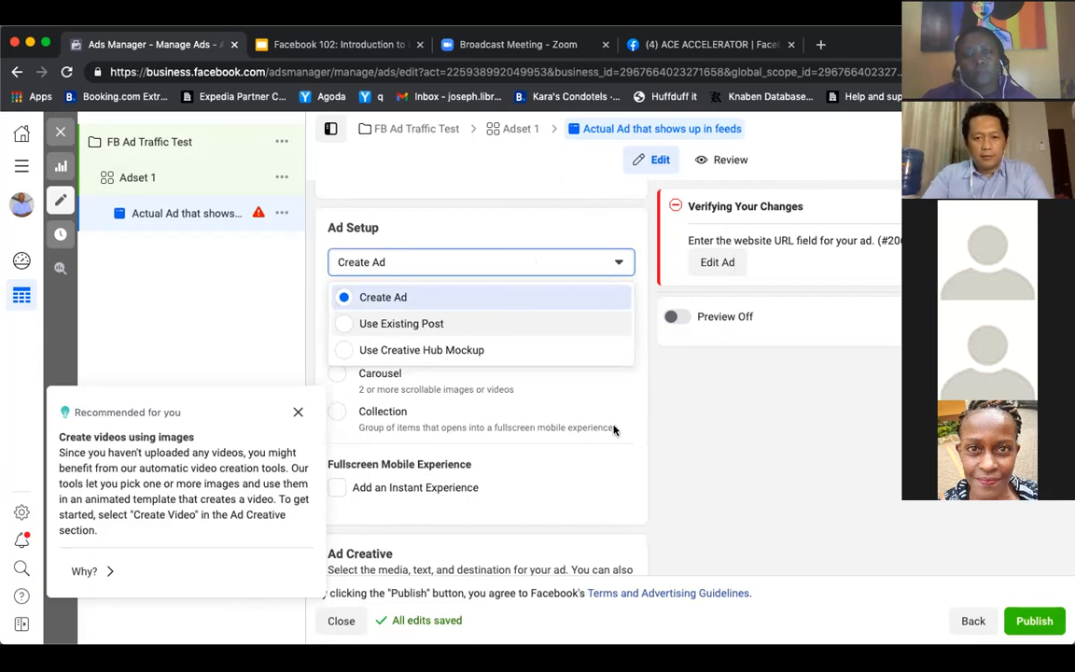
{"action": "left_click", "coordinate": [651, 417]}
{"action": "scroll", "coordinate": [652, 418], "scroll_direction": "down", "scroll_amount": 2}
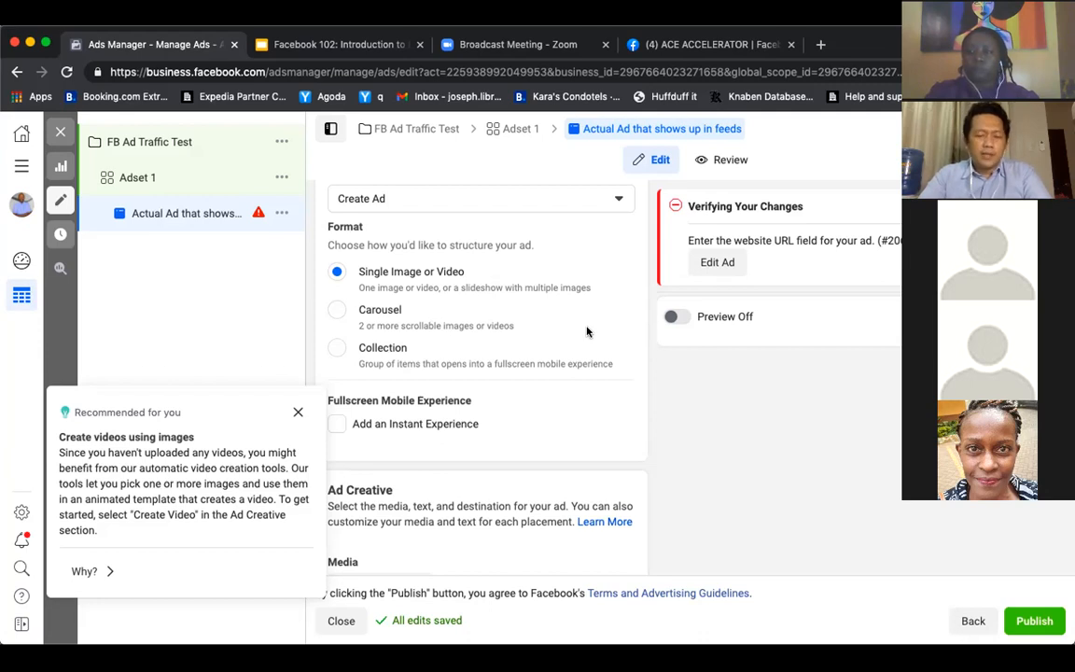
{"action": "left_click", "coordinate": [298, 412]}
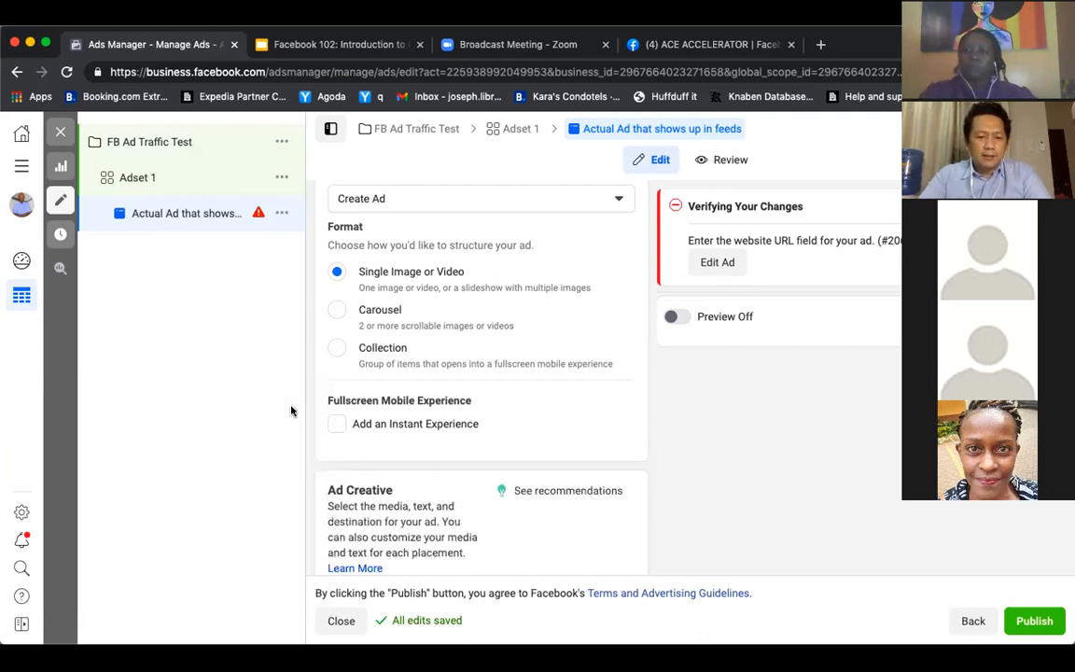
Add the account image "ace campaign (3).png" as the ad's media, accepting the suggested placement crops and enhancements
{"action": "scroll", "coordinate": [563, 430], "scroll_direction": "down", "scroll_amount": 2}
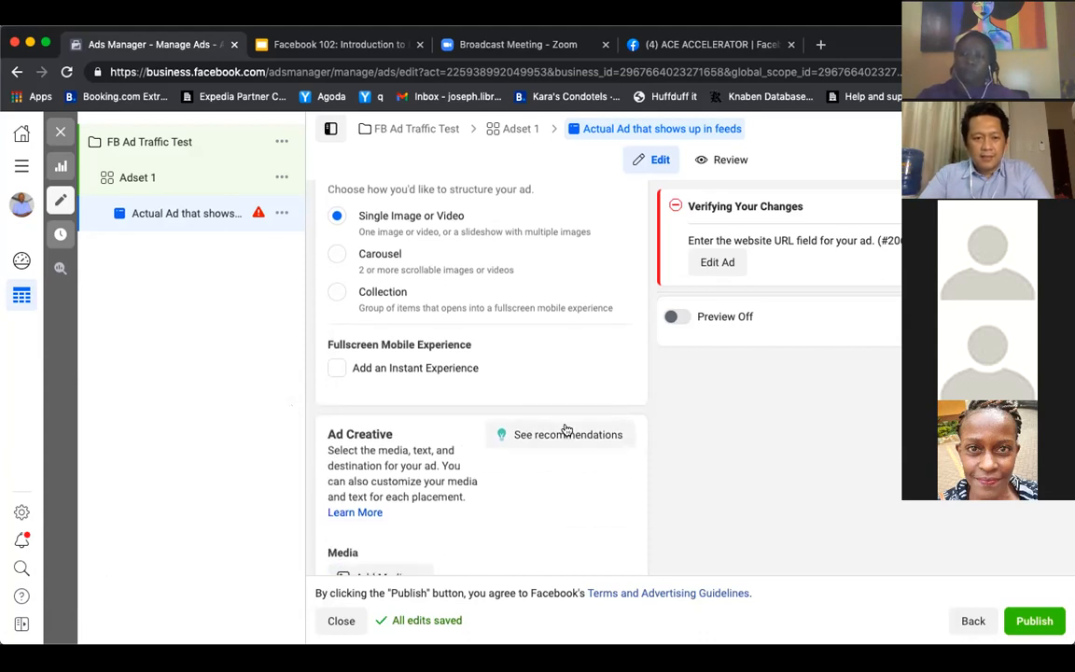
{"action": "scroll", "coordinate": [657, 479], "scroll_direction": "down", "scroll_amount": 6}
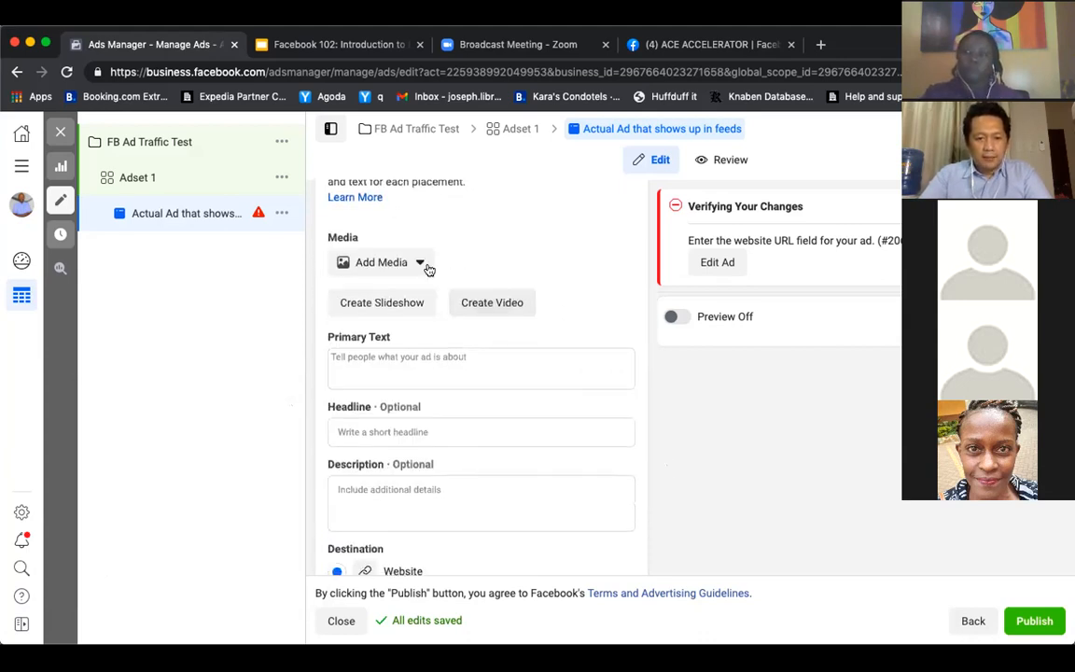
{"action": "left_click", "coordinate": [421, 265]}
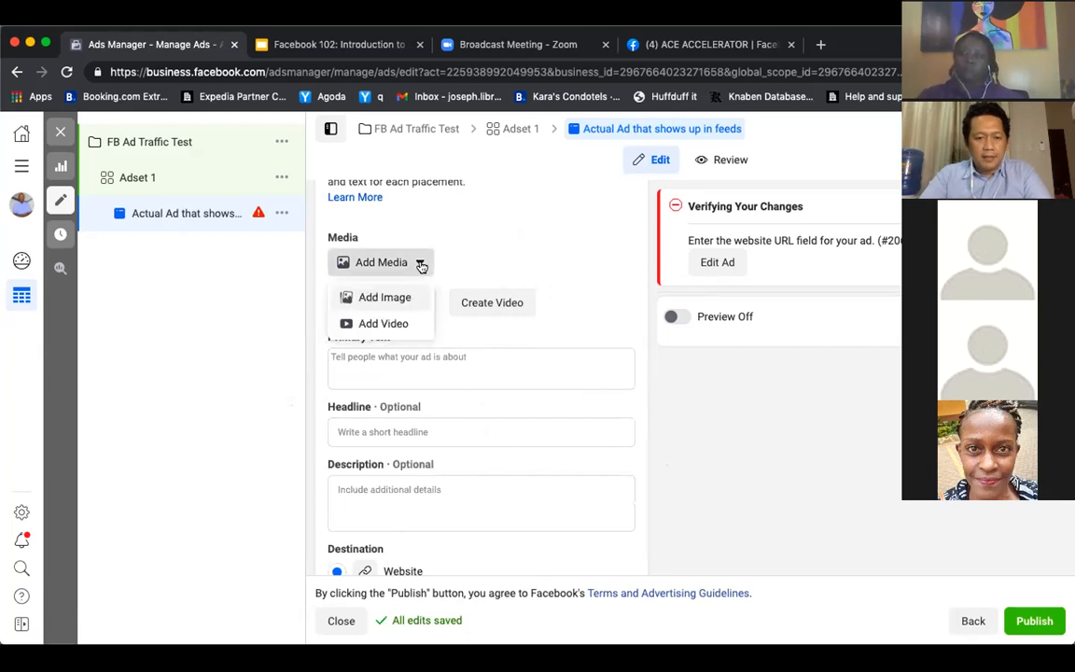
{"action": "left_click", "coordinate": [394, 305]}
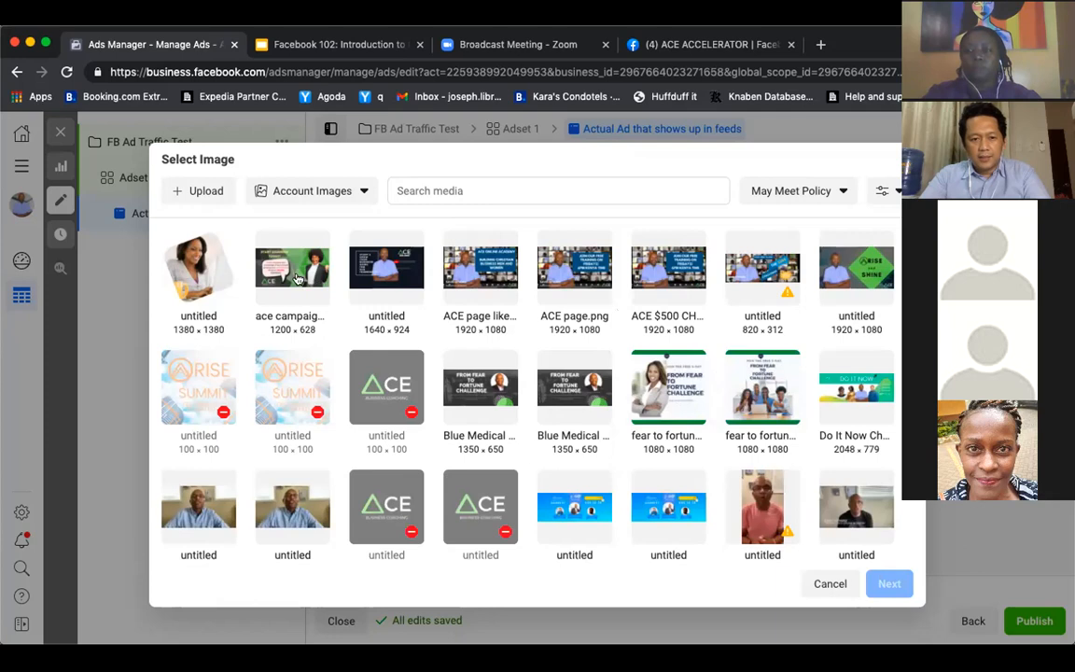
{"action": "left_click", "coordinate": [270, 251]}
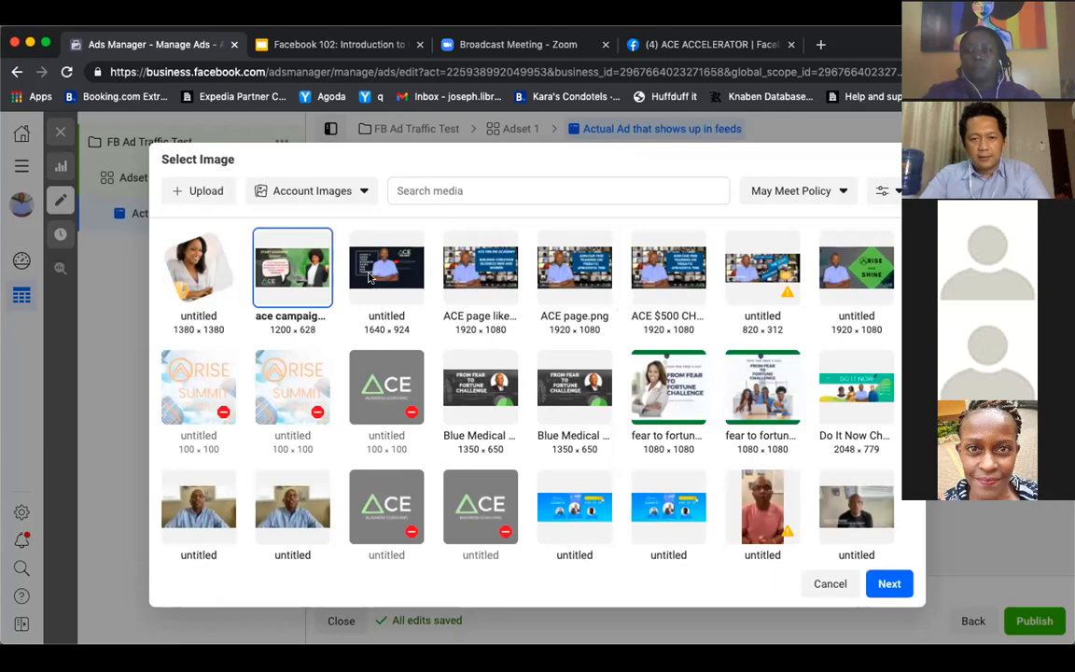
{"action": "left_click", "coordinate": [887, 584]}
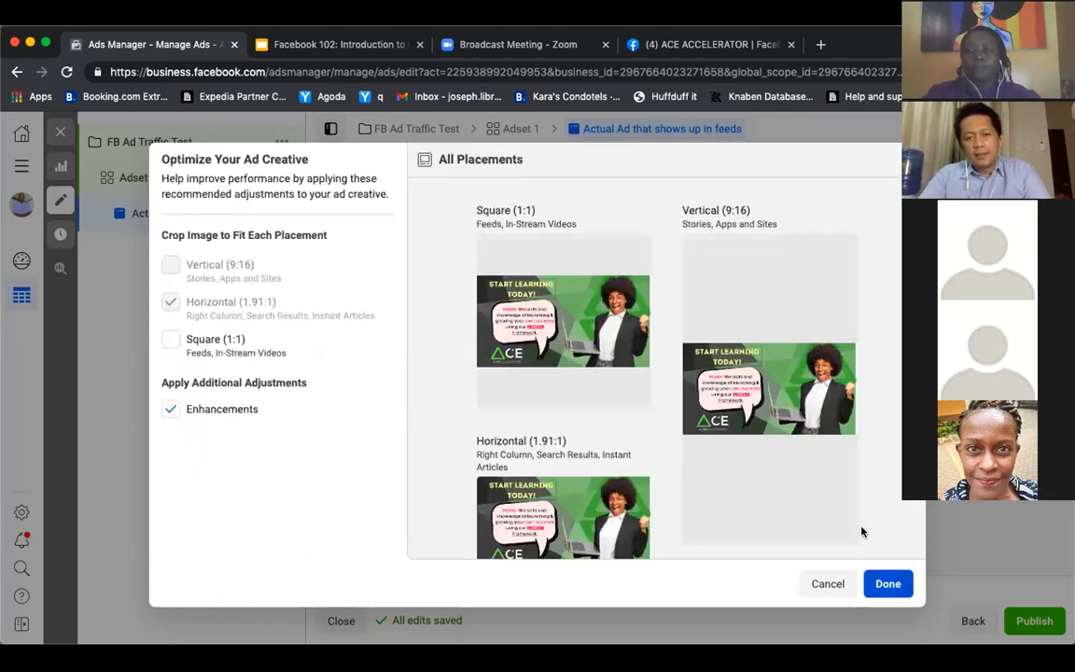
{"action": "scroll", "coordinate": [715, 425], "scroll_direction": "down", "scroll_amount": 1}
{"action": "scroll", "coordinate": [715, 425], "scroll_direction": "up", "scroll_amount": 1}
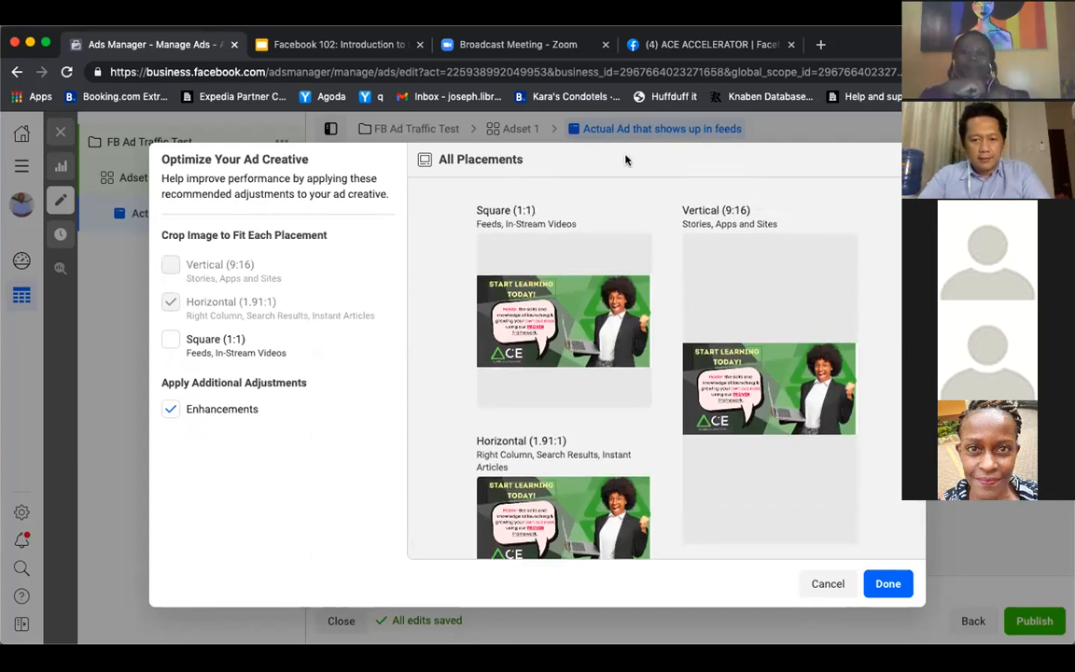
{"action": "left_click", "coordinate": [887, 584]}
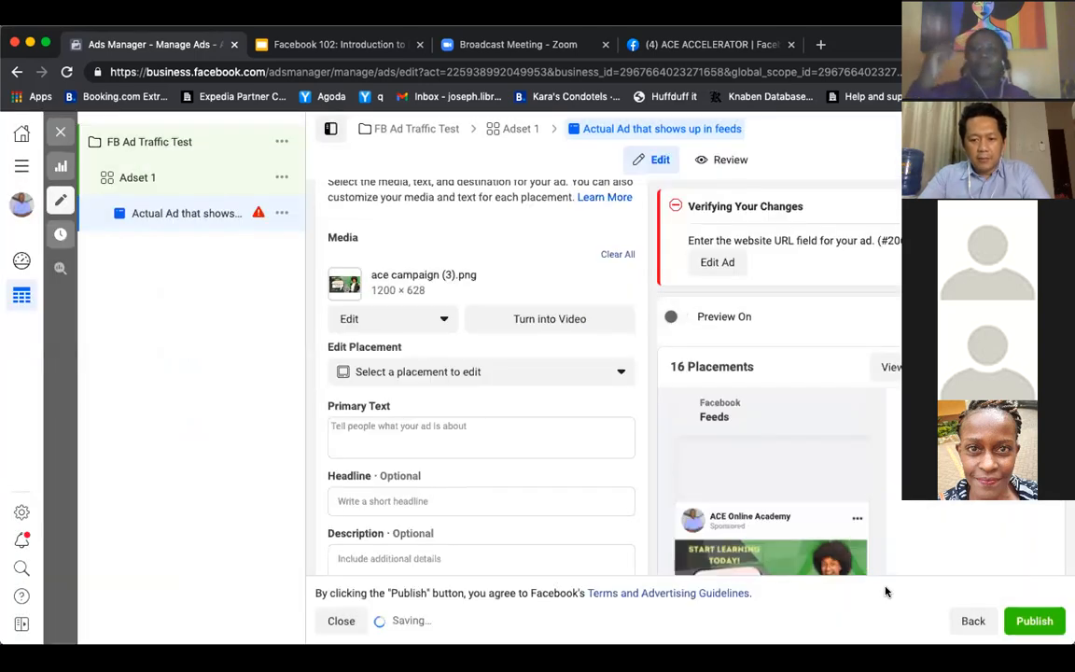
Enter "This is how the text will appear." as the ad's primary text
{"action": "left_click", "coordinate": [487, 425]}
{"action": "mouse_move", "coordinate": [743, 416]}
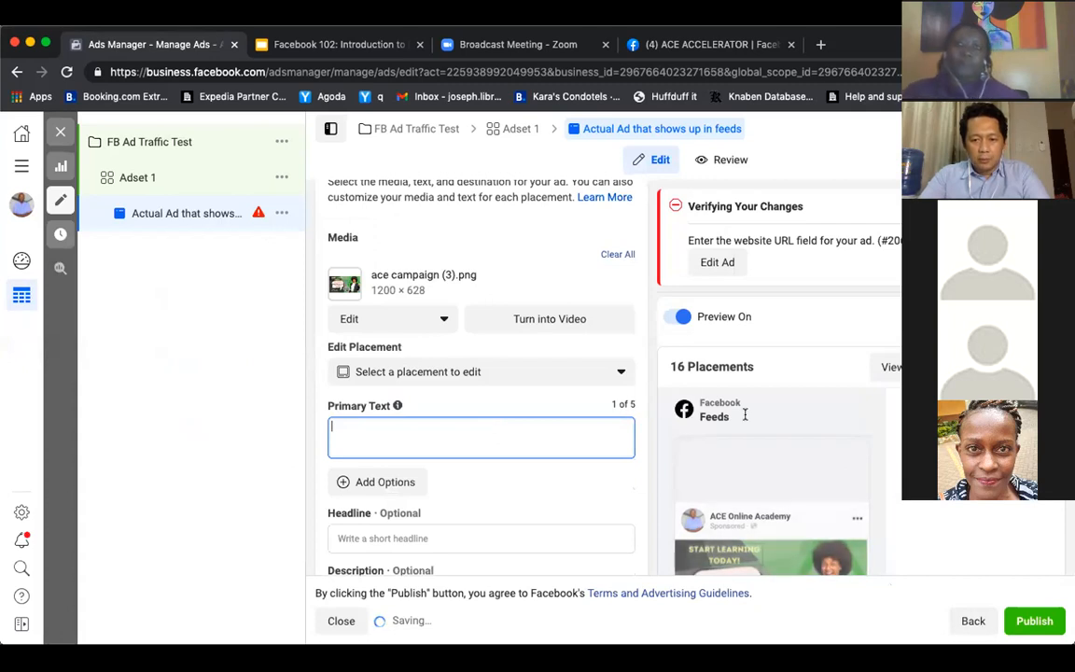
{"action": "scroll", "coordinate": [743, 416], "scroll_direction": "down", "scroll_amount": 2}
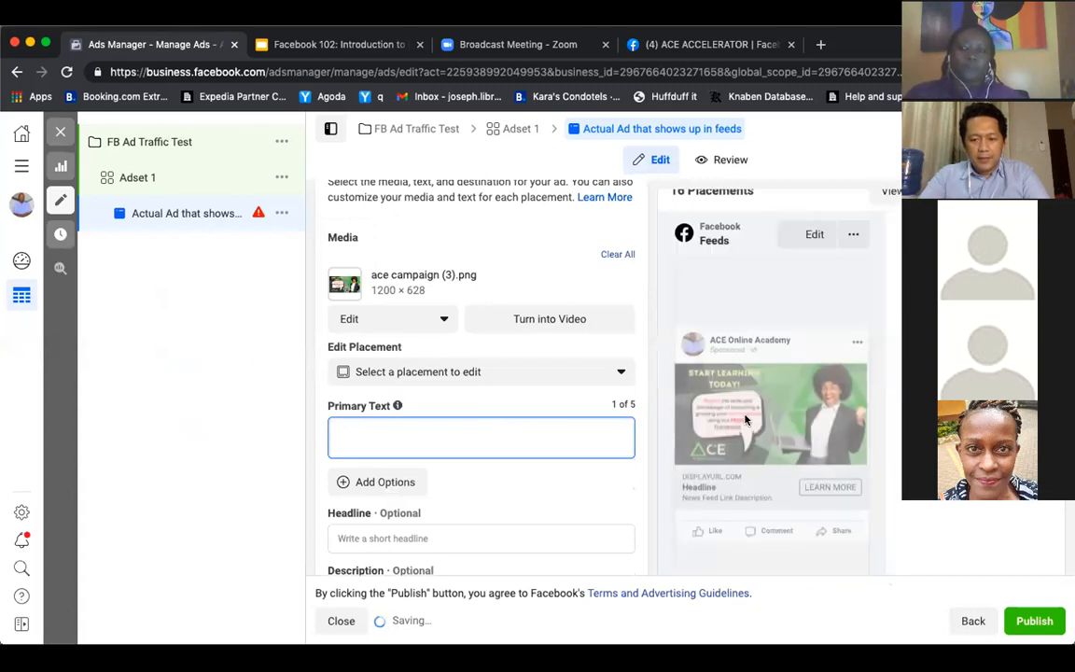
{"action": "scroll", "coordinate": [467, 424], "scroll_direction": "down", "scroll_amount": 2}
{"action": "left_click", "coordinate": [467, 424]}
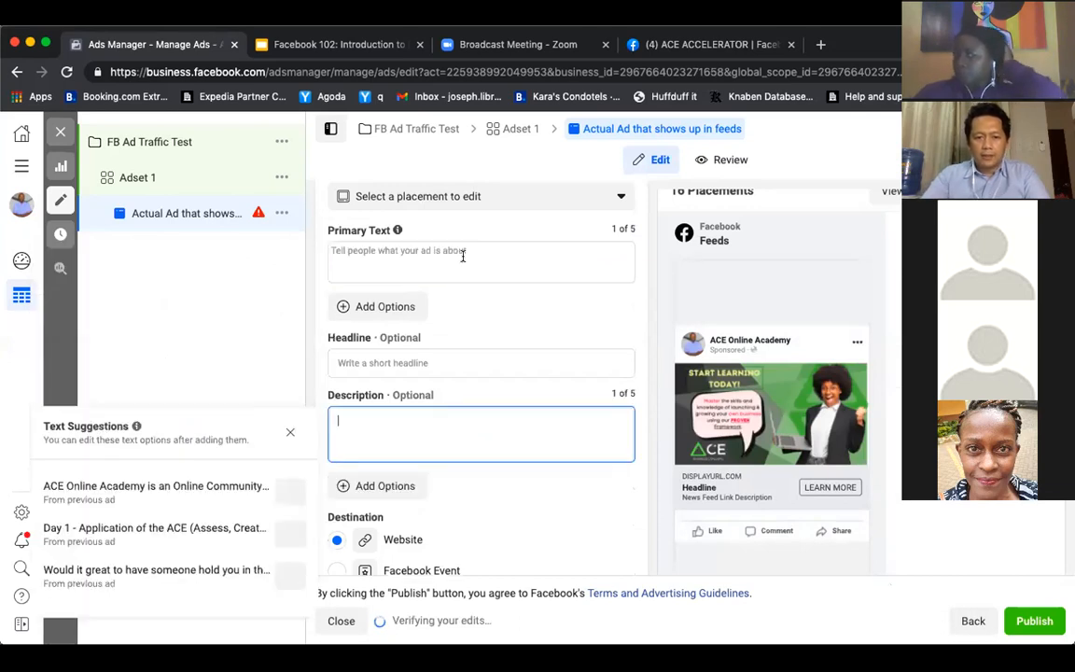
{"action": "left_click", "coordinate": [463, 255]}
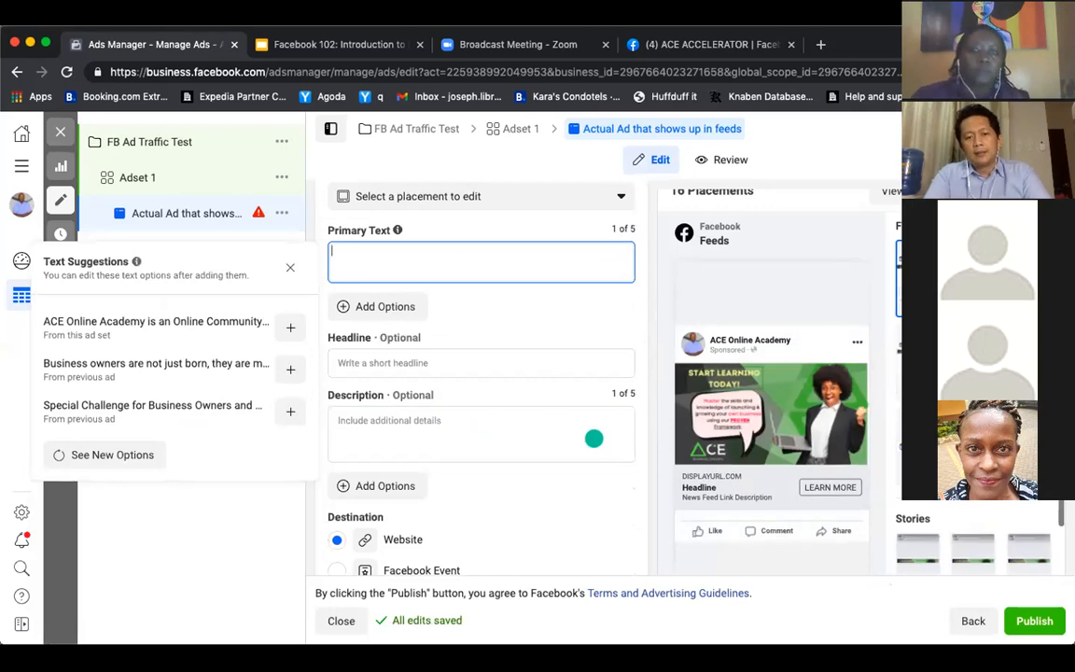
{"action": "type", "text": "This is the"}
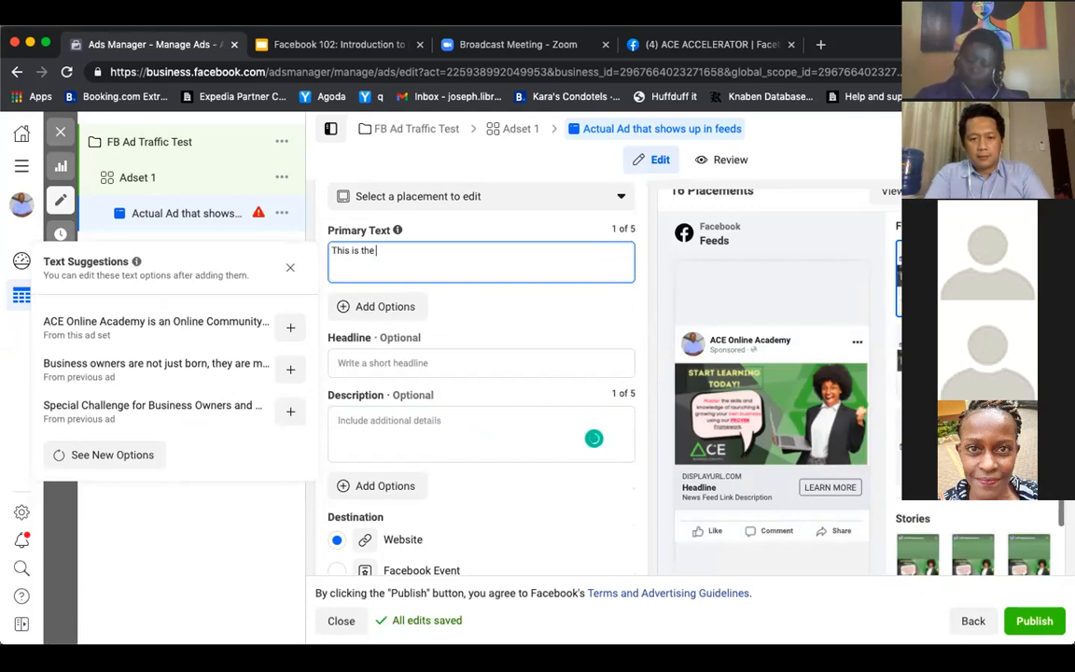
{"action": "key", "text": "BackSpace"}
{"action": "key", "text": "BackSpace"}
{"action": "key", "text": "BackSpace"}
{"action": "type", "text": "how the"}
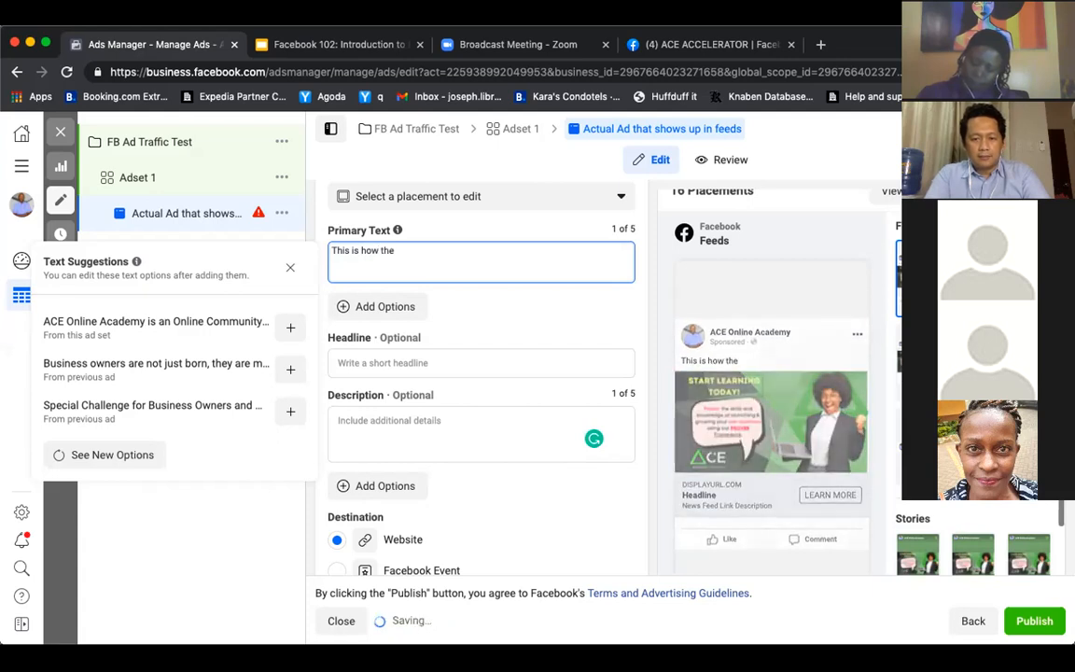
{"action": "type", "text": " t"}
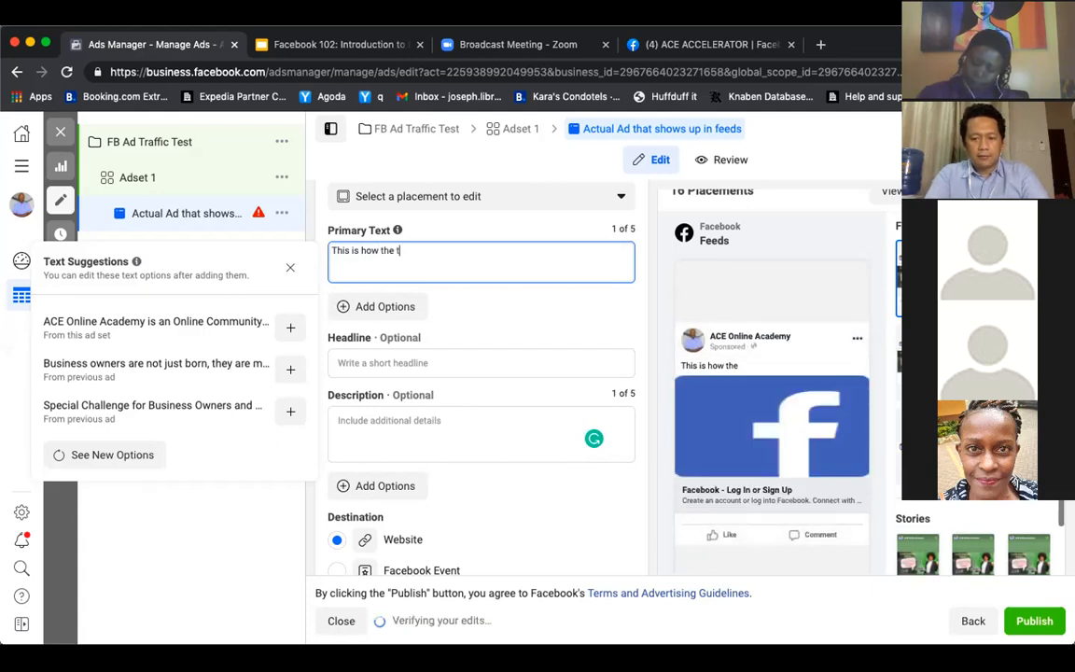
{"action": "type", "text": "ext will appea"}
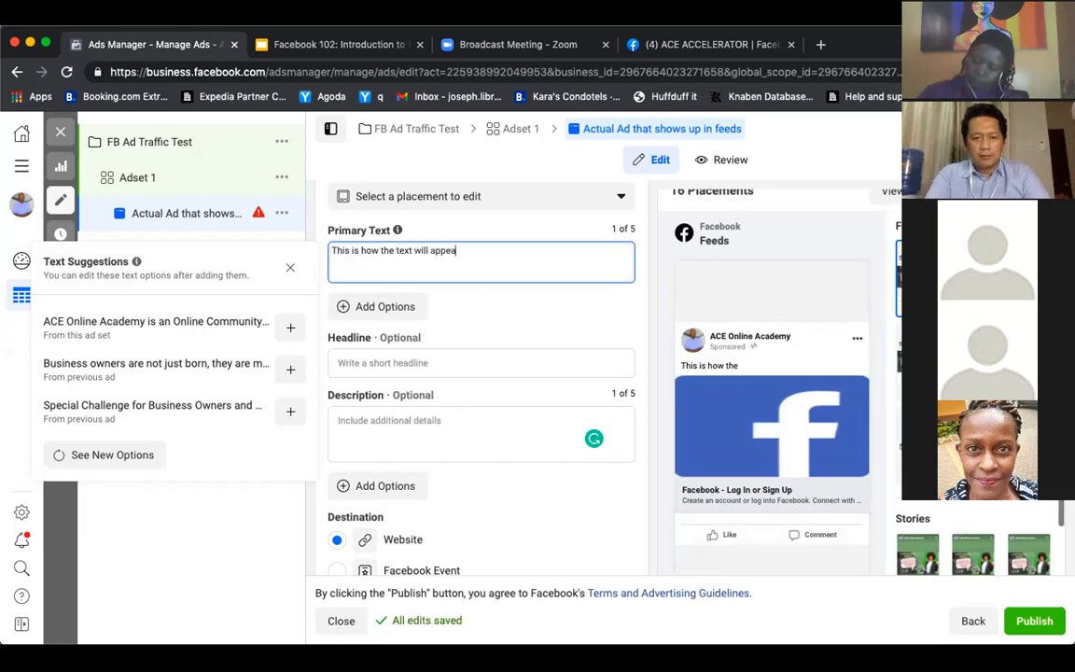
{"action": "type", "text": "r."}
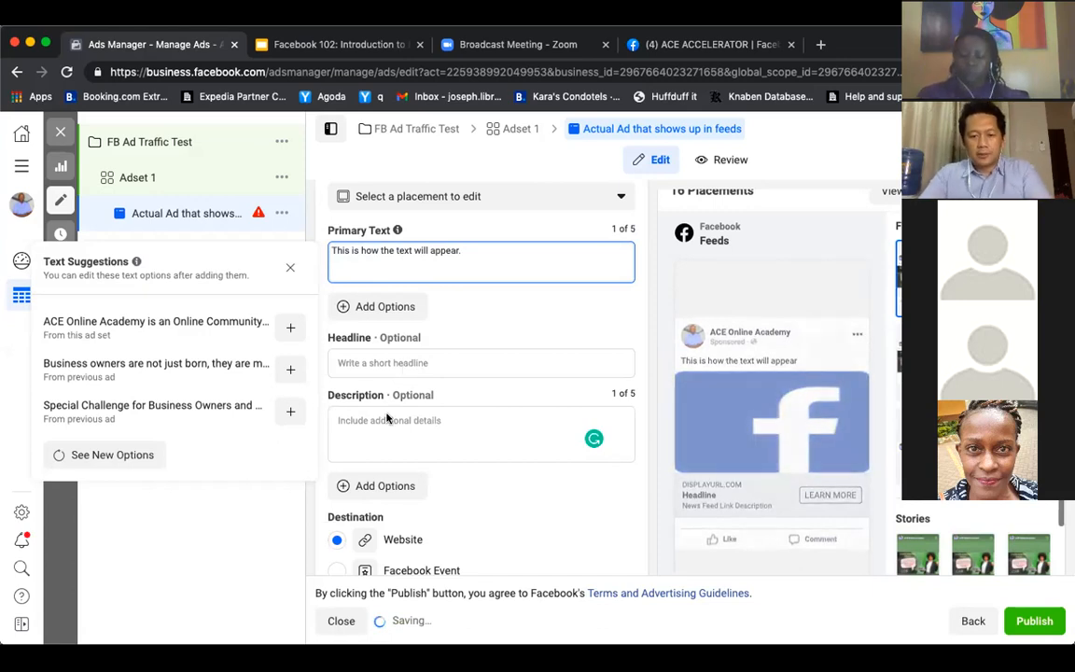
Open the aceevents.net landing page in a new browser tab as the source for the ad's website URL
{"action": "left_click", "coordinate": [386, 365]}
{"action": "scroll", "coordinate": [482, 428], "scroll_direction": "down", "scroll_amount": 2}
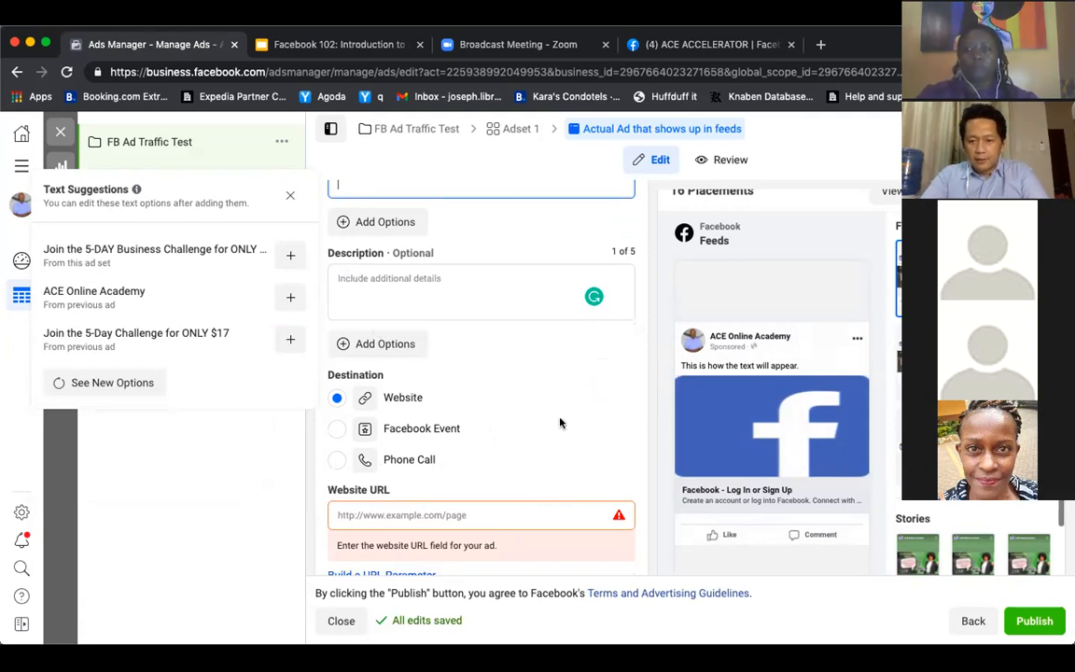
{"action": "scroll", "coordinate": [504, 443], "scroll_direction": "down", "scroll_amount": 2}
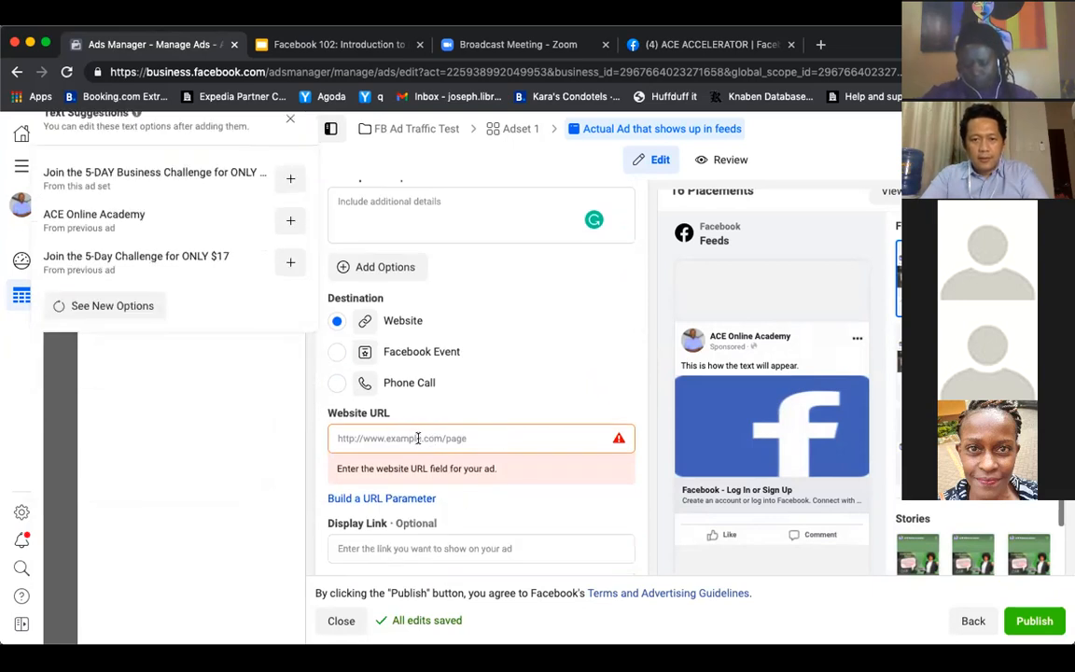
{"action": "left_click", "coordinate": [418, 437]}
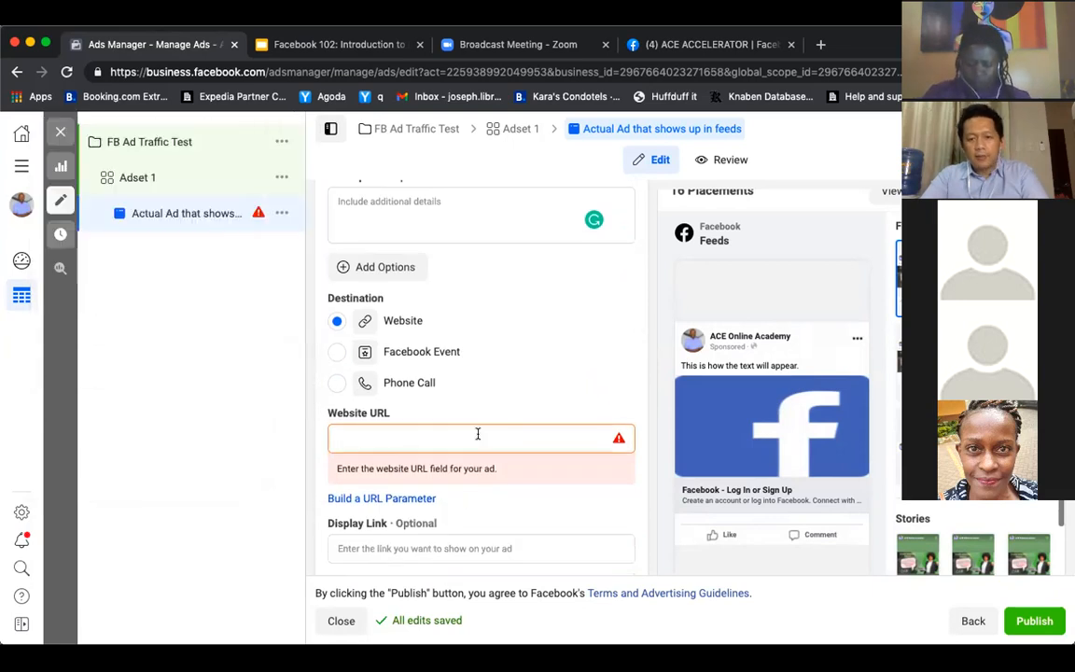
{"action": "left_click", "coordinate": [822, 47]}
{"action": "type", "text": "ace"}
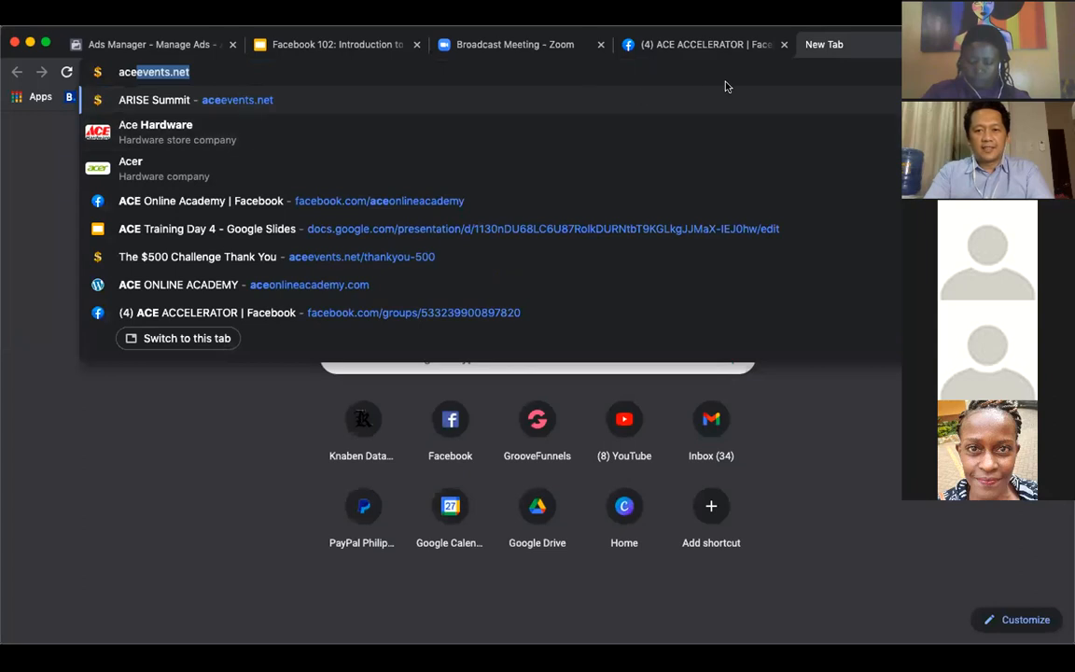
{"action": "key", "text": "Right"}
{"action": "key", "text": "Return"}
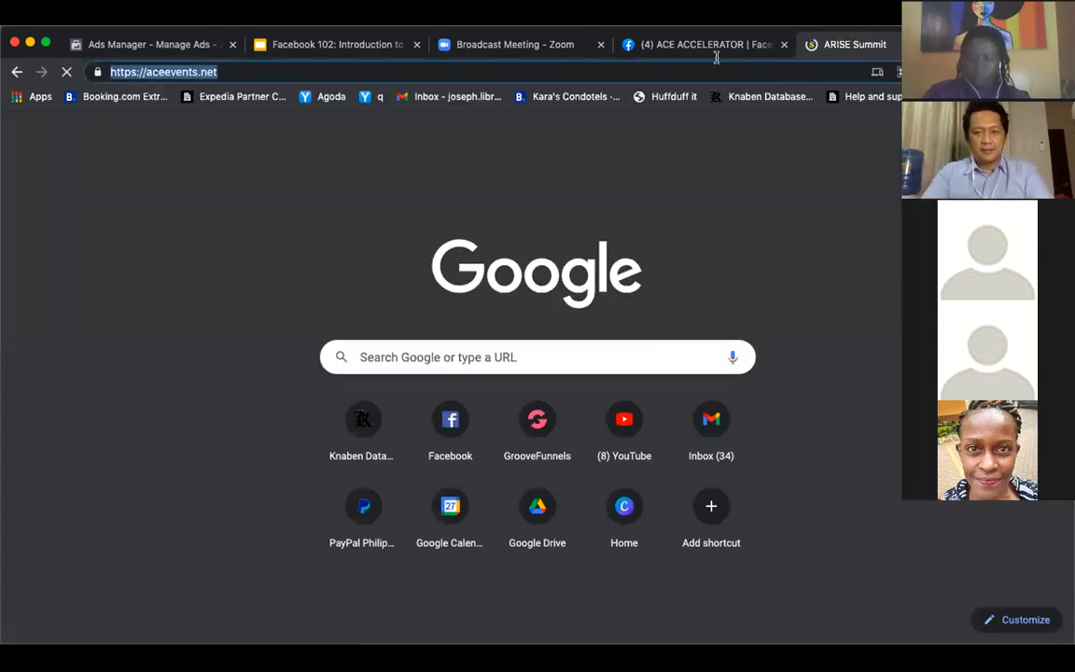
{"action": "left_click", "coordinate": [716, 51]}
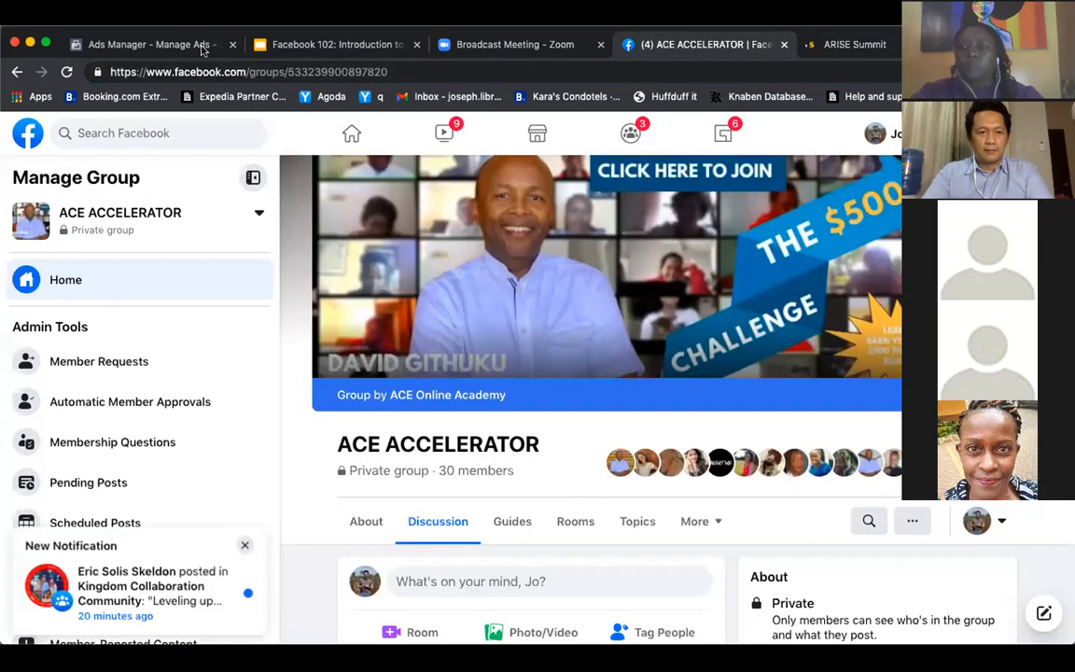
{"action": "left_click", "coordinate": [201, 46]}
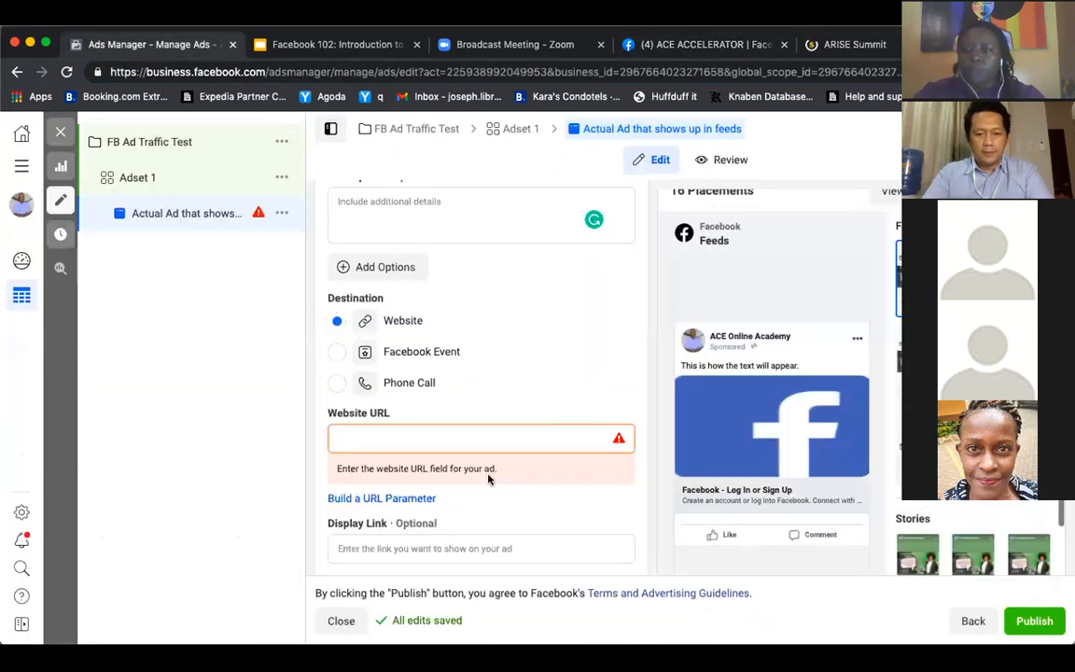
{"action": "left_click", "coordinate": [491, 434]}
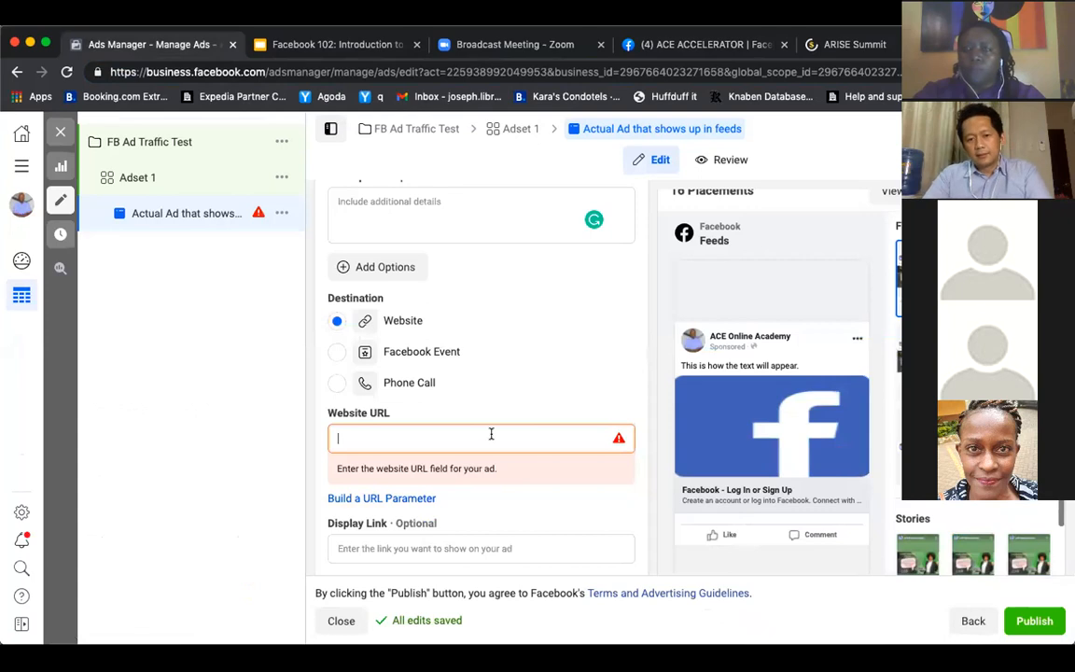
{"action": "type", "text": "https://aceevents.net/"}
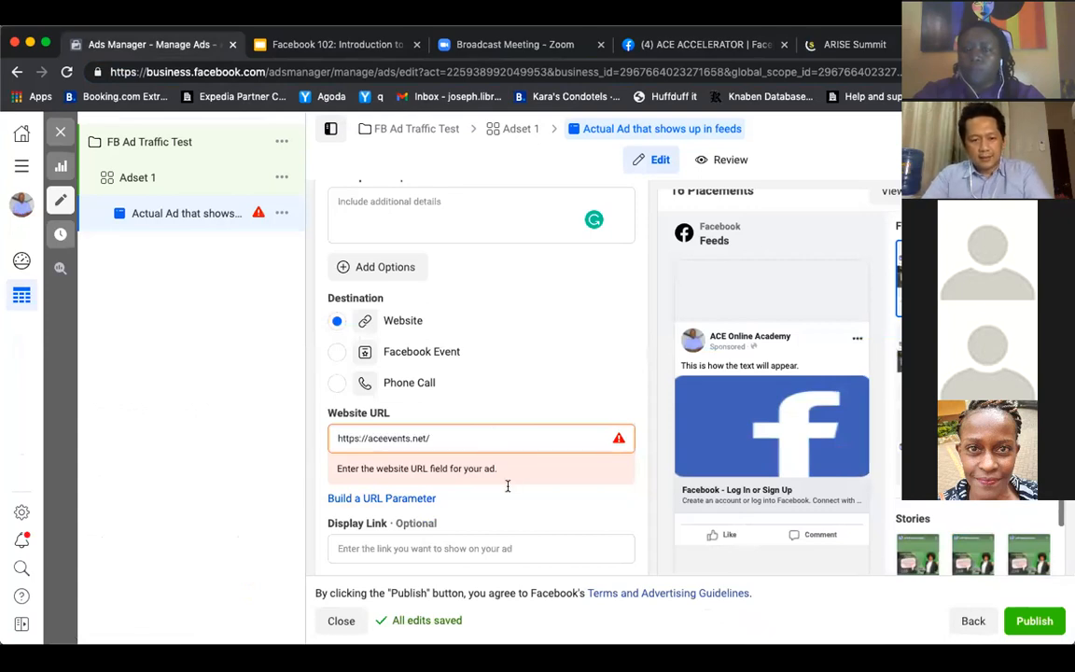
Set the ad's call to action to Get Access and select Facebook Event as the destination
{"action": "scroll", "coordinate": [507, 485], "scroll_direction": "down", "scroll_amount": 3}
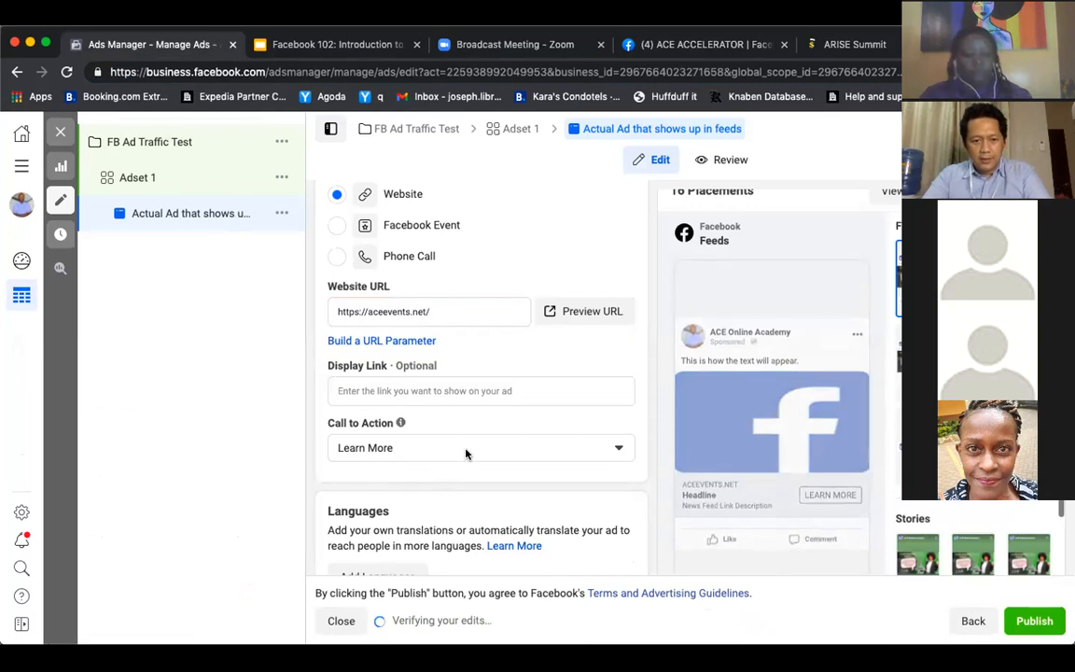
{"action": "left_click", "coordinate": [466, 451]}
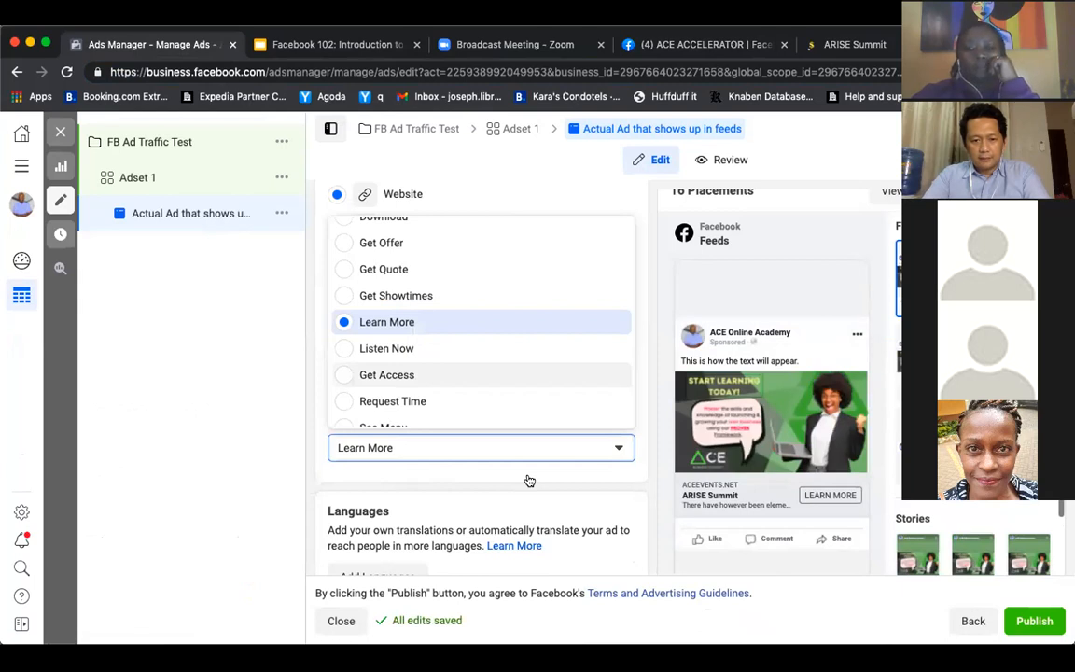
{"action": "left_click", "coordinate": [339, 374]}
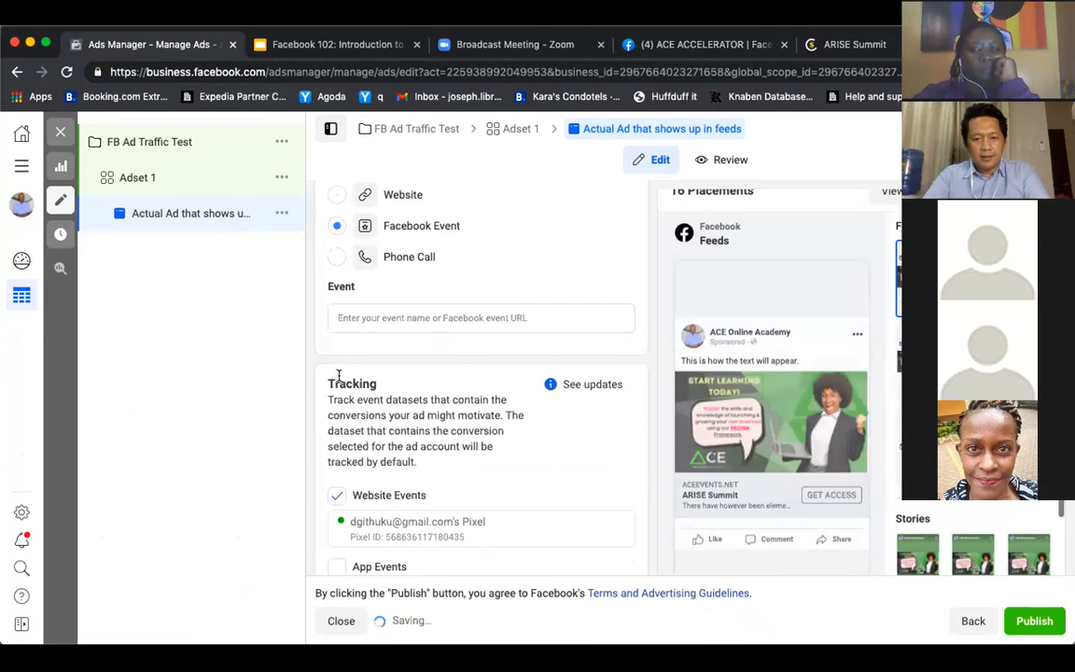
Review the ad's media, primary text, event destination and tracking settings
{"action": "scroll", "coordinate": [575, 448], "scroll_direction": "up", "scroll_amount": 5}
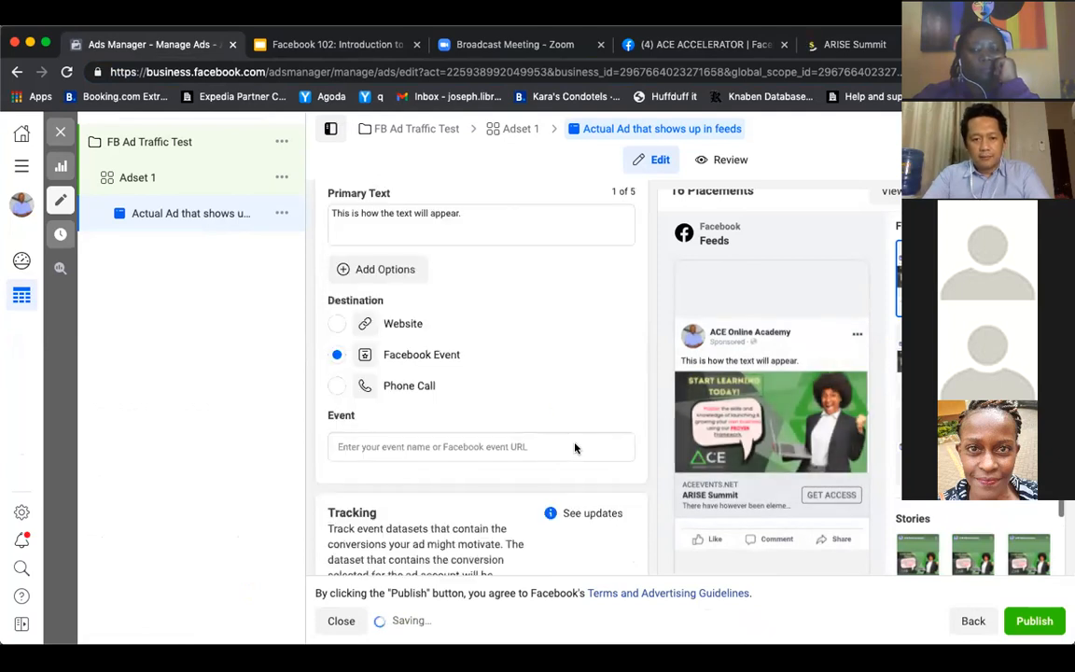
{"action": "scroll", "coordinate": [575, 444], "scroll_direction": "up", "scroll_amount": 2}
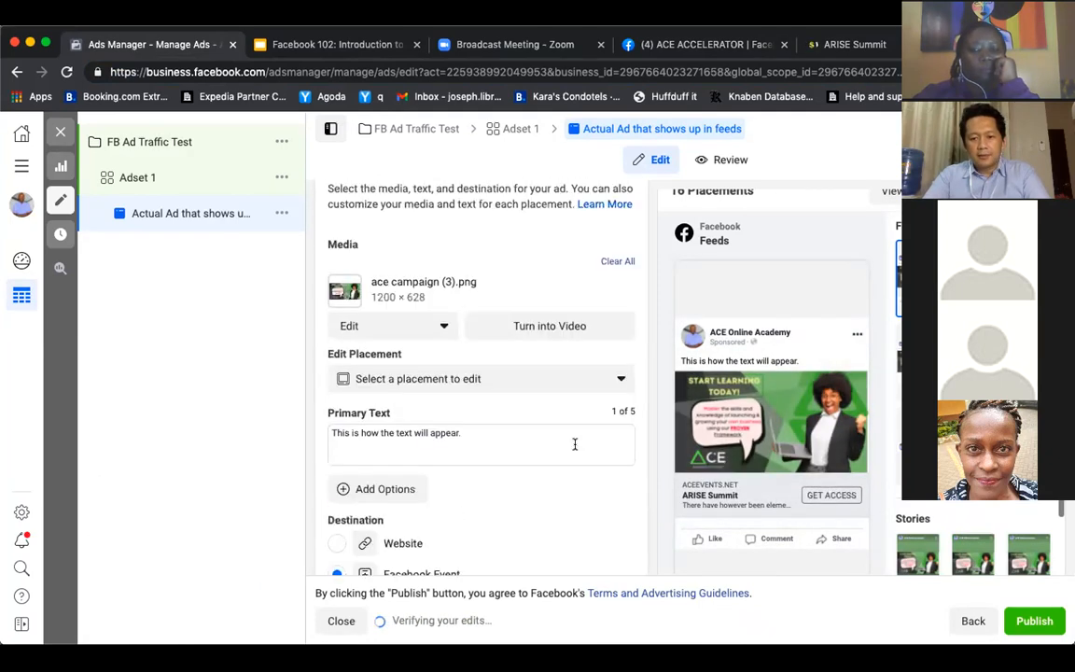
{"action": "scroll", "coordinate": [574, 444], "scroll_direction": "down", "scroll_amount": 5}
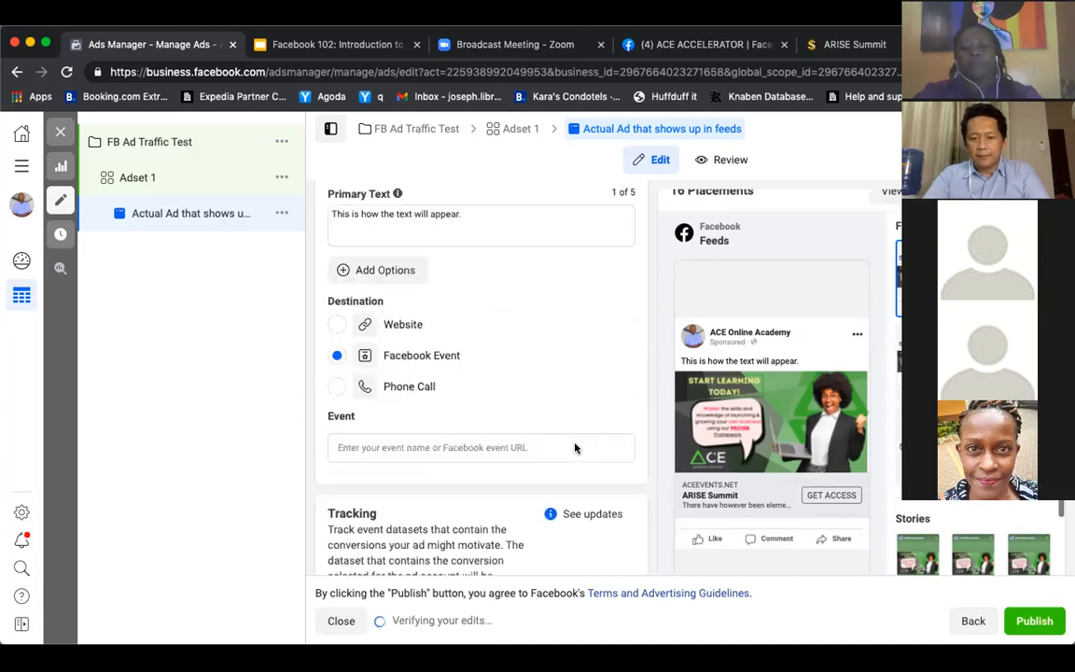
{"action": "scroll", "coordinate": [578, 449], "scroll_direction": "down", "scroll_amount": 5}
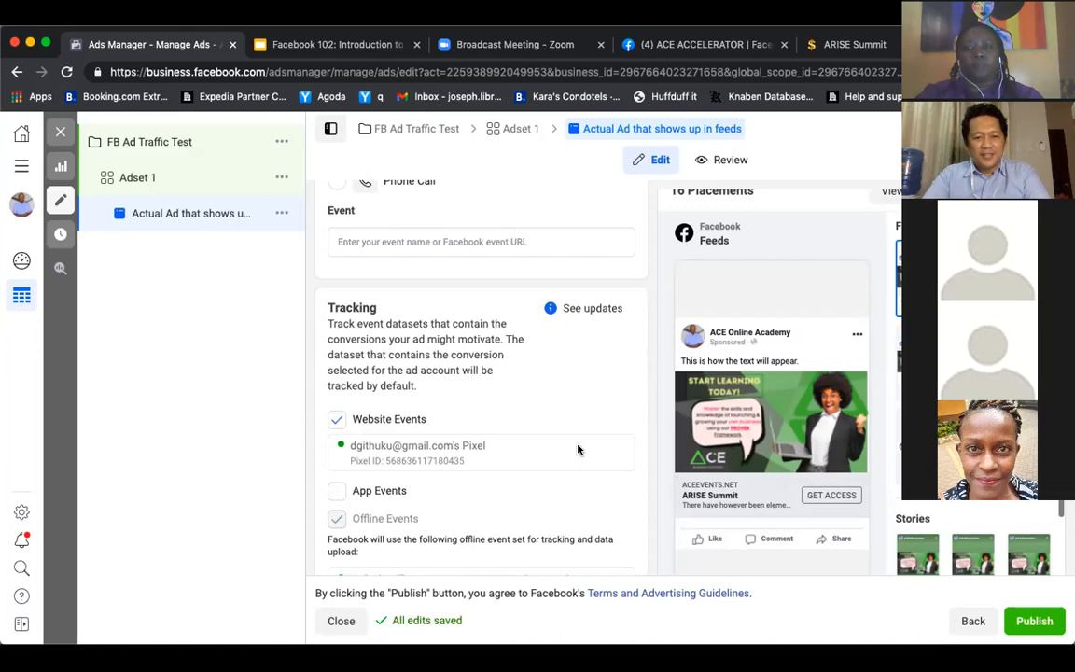
{"action": "scroll", "coordinate": [578, 449], "scroll_direction": "down", "scroll_amount": 1}
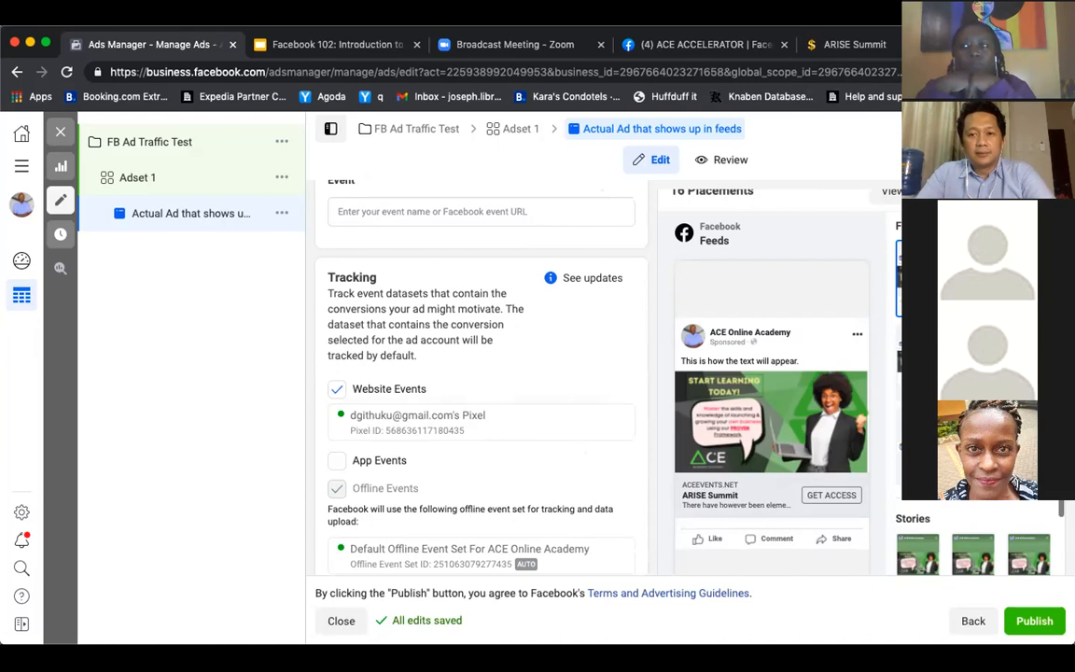
Switch to the ARISE Summit landing page, dismiss its pop-up, and examine the speakers, overview video and event description
{"action": "left_click", "coordinate": [871, 47]}
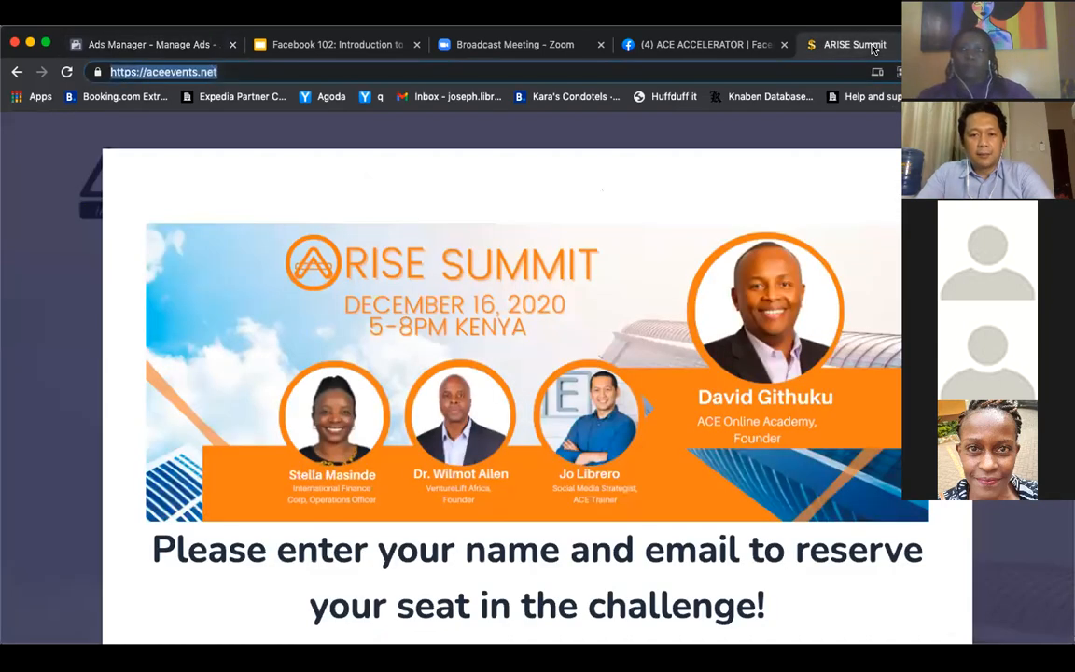
{"action": "left_click", "coordinate": [970, 150]}
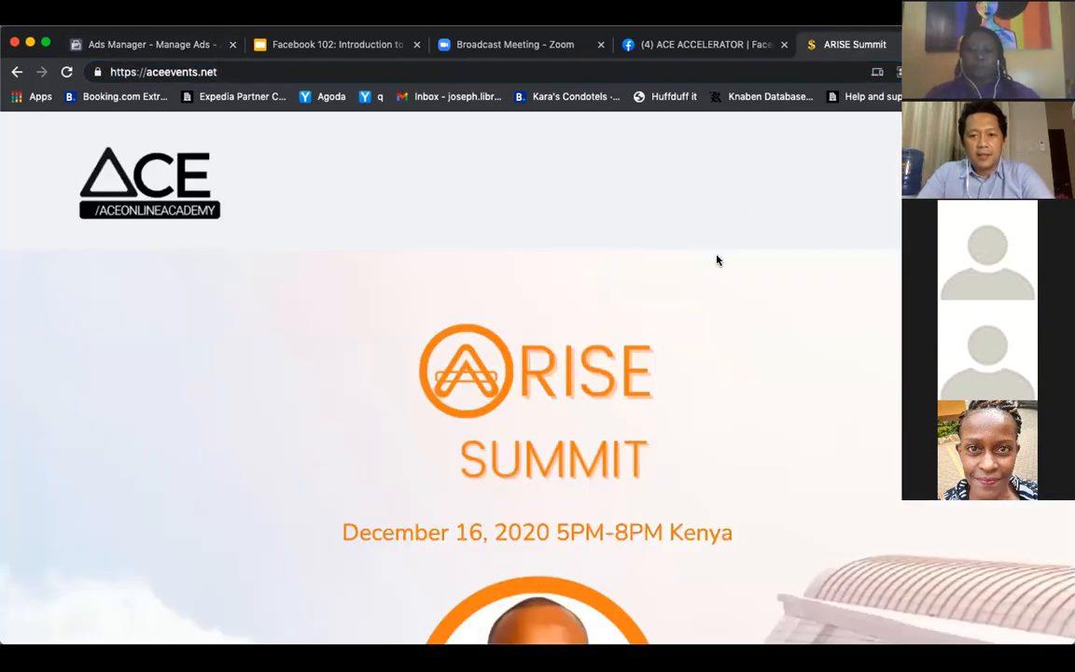
{"action": "scroll", "coordinate": [717, 261], "scroll_direction": "down", "scroll_amount": 10}
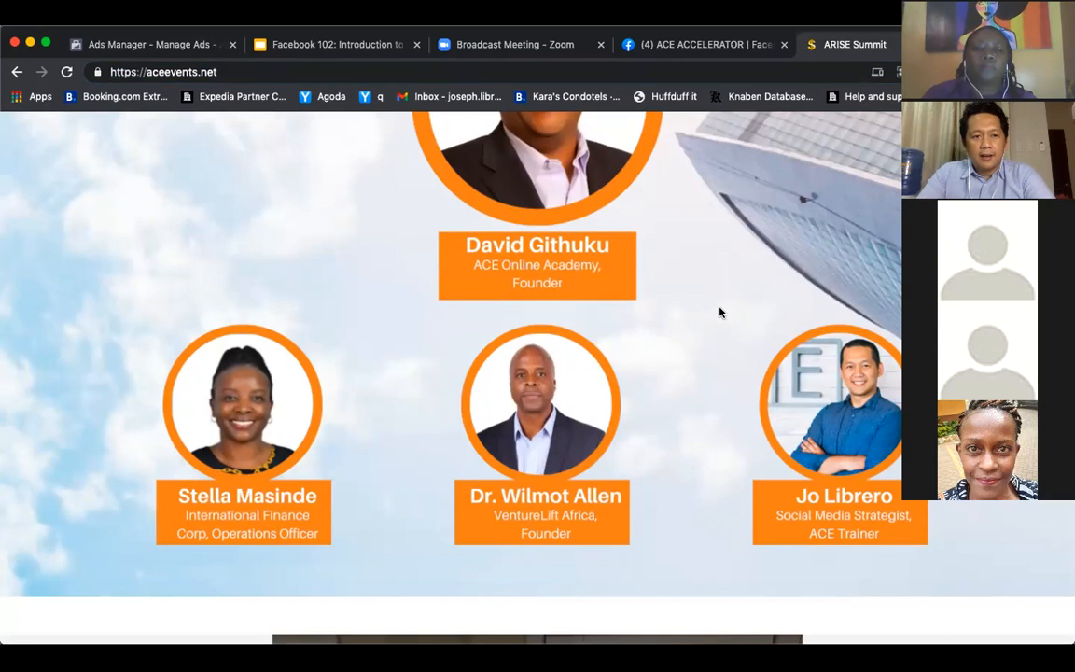
{"action": "scroll", "coordinate": [720, 313], "scroll_direction": "down", "scroll_amount": 2}
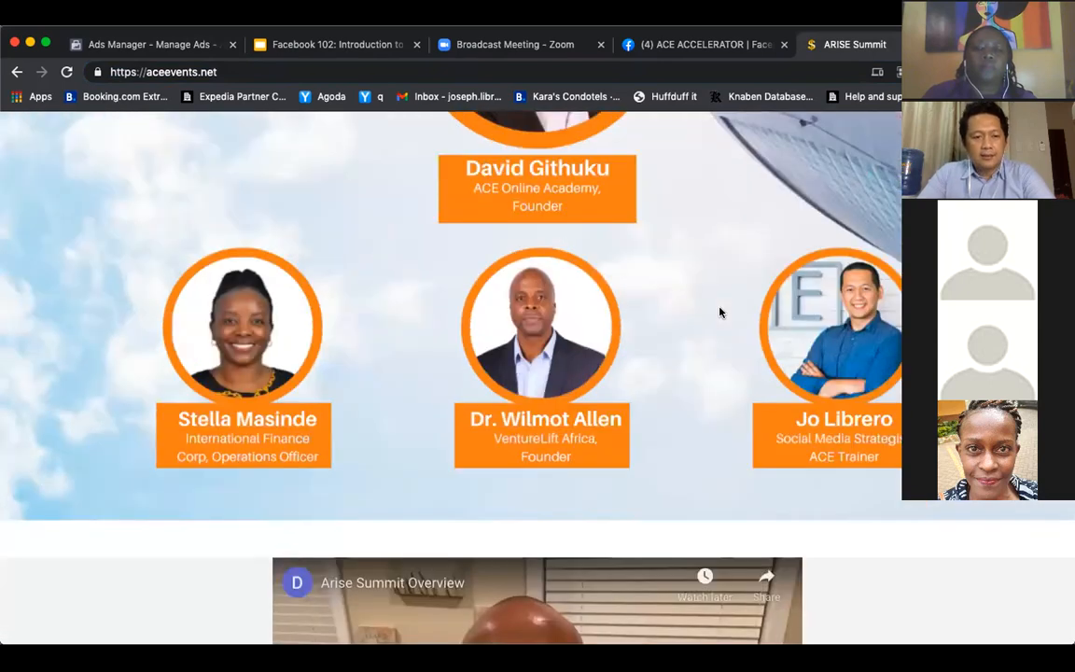
{"action": "scroll", "coordinate": [876, 377], "scroll_direction": "down", "scroll_amount": 15}
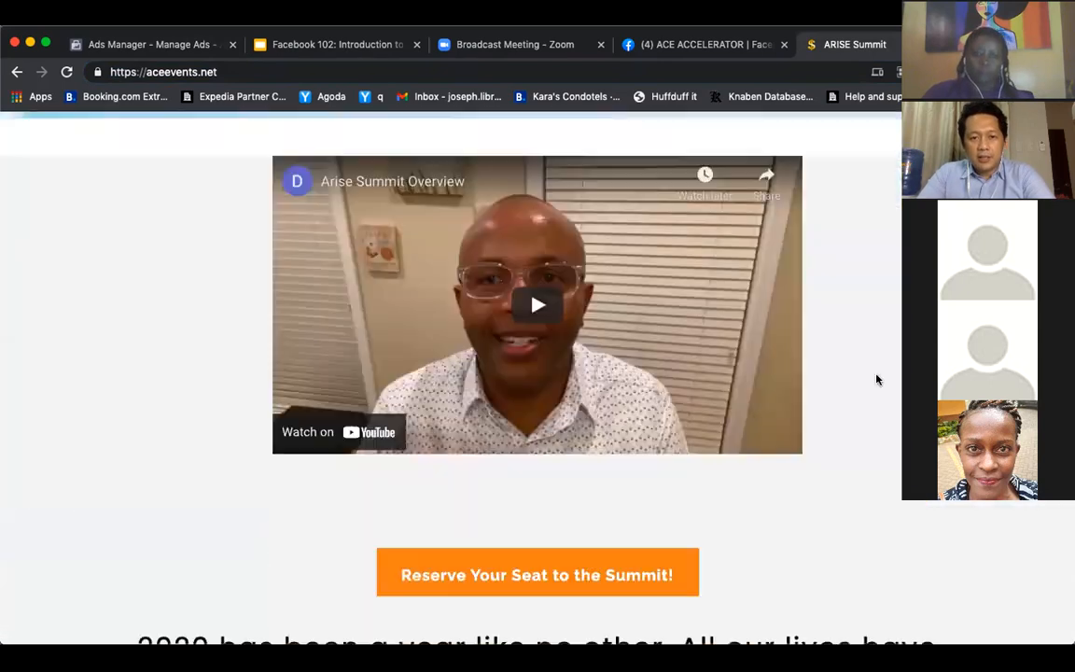
{"action": "scroll", "coordinate": [876, 377], "scroll_direction": "down", "scroll_amount": 4}
{"action": "scroll", "coordinate": [876, 377], "scroll_direction": "up", "scroll_amount": 3}
Examine the landing page's seat reservation pop-up and close it again
{"action": "left_click", "coordinate": [646, 293]}
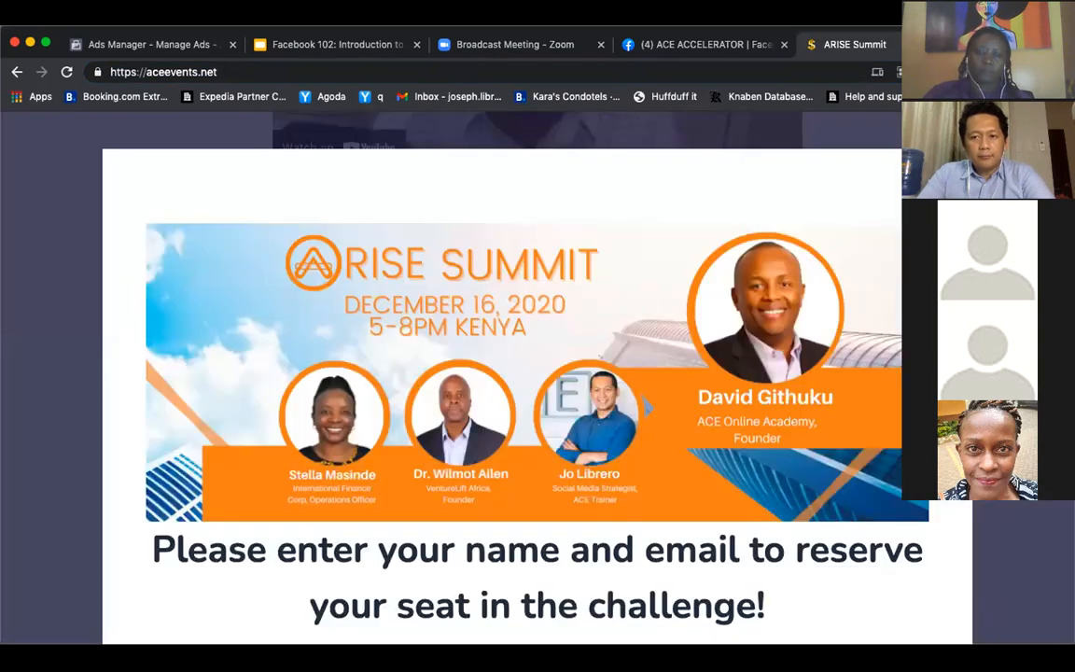
{"action": "key", "text": "Escape"}
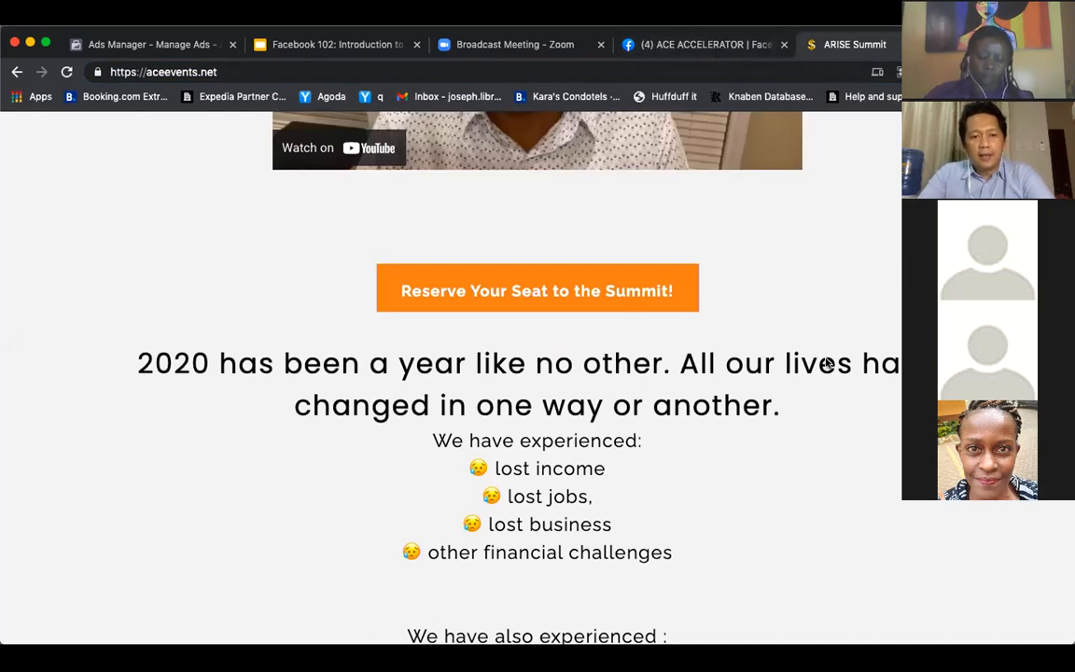
{"action": "left_click", "coordinate": [604, 290]}
{"action": "scroll", "coordinate": [609, 389], "scroll_direction": "down", "scroll_amount": 3}
{"action": "scroll", "coordinate": [609, 389], "scroll_direction": "up", "scroll_amount": 3}
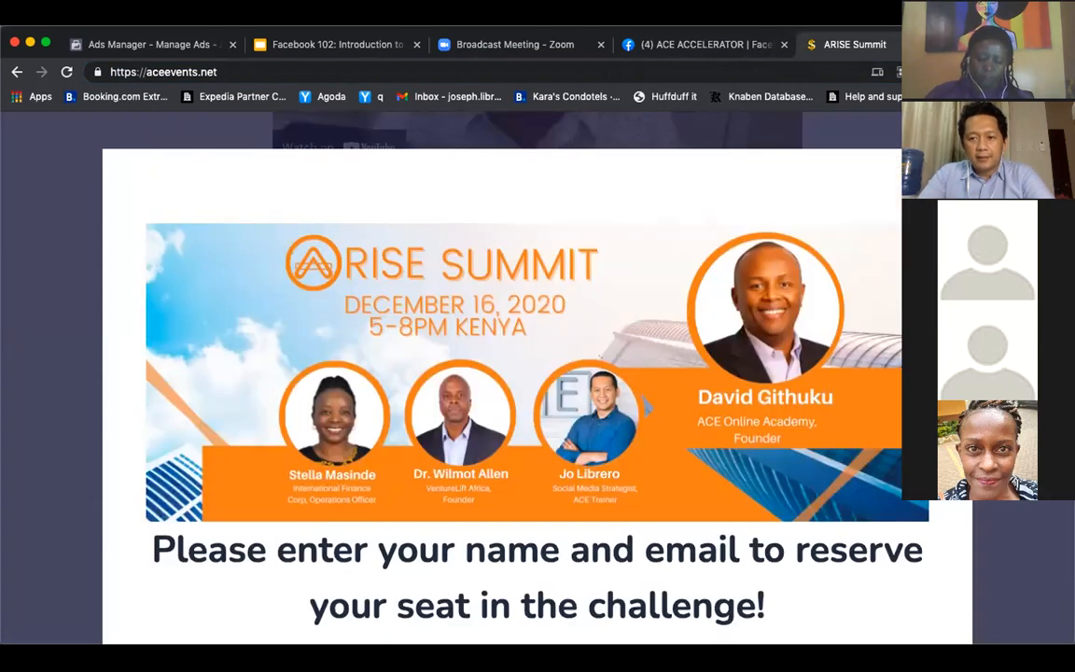
{"action": "left_click", "coordinate": [950, 171]}
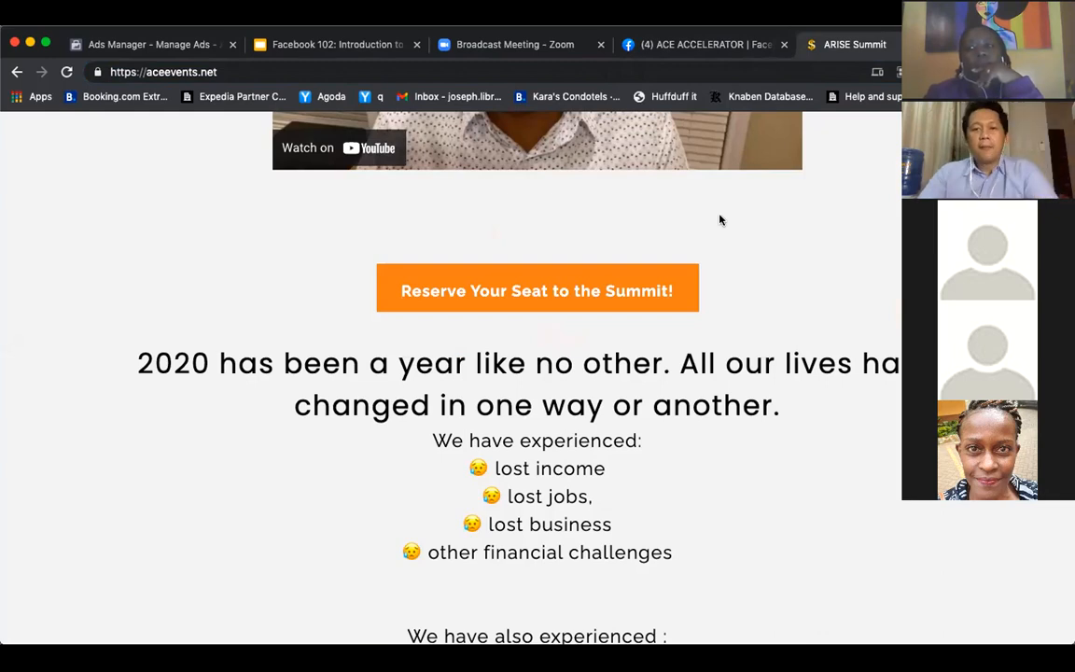
Return to the ad in Ads Manager and examine its website, app and offline event tracking and URL parameters
{"action": "left_click", "coordinate": [716, 46]}
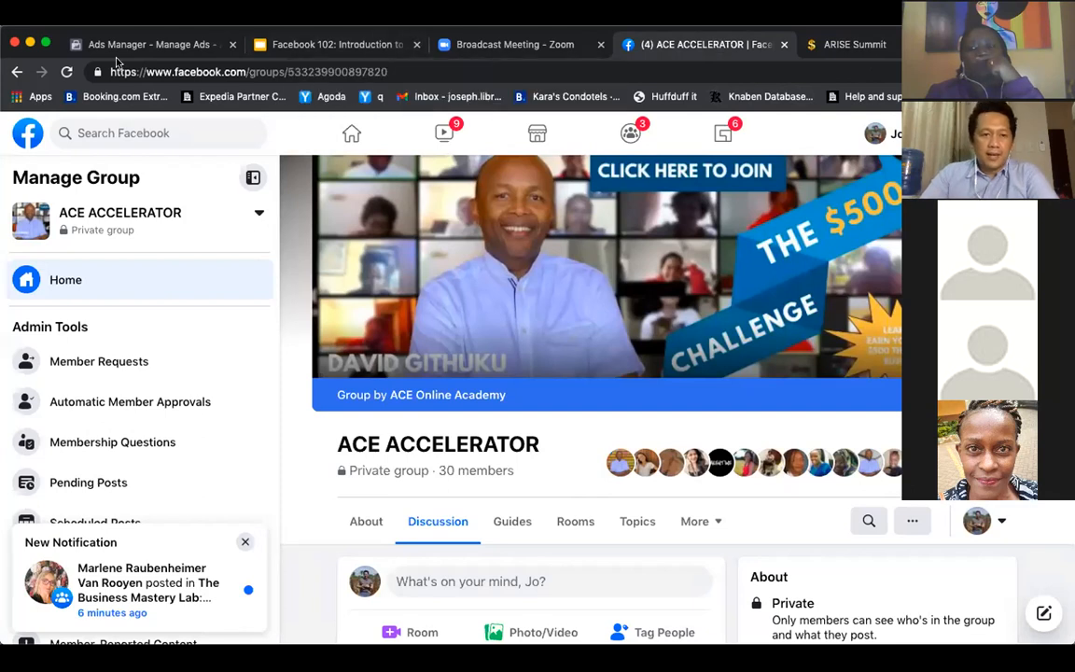
{"action": "left_click", "coordinate": [78, 47]}
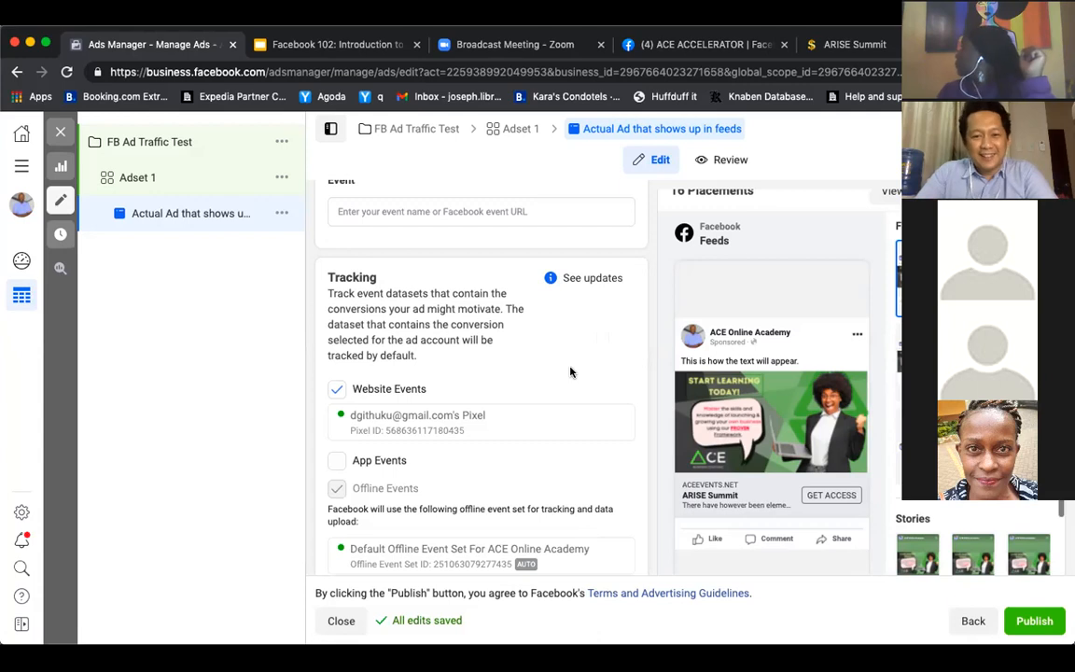
{"action": "scroll", "coordinate": [570, 372], "scroll_direction": "down", "scroll_amount": 1}
{"action": "scroll", "coordinate": [570, 373], "scroll_direction": "down", "scroll_amount": 1}
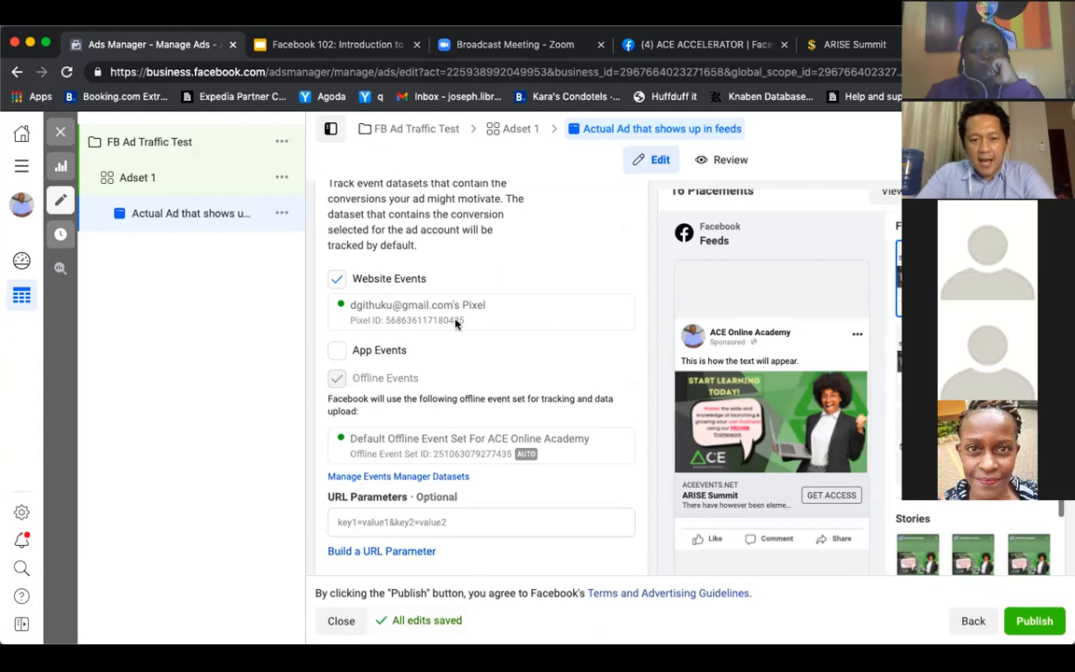
{"action": "scroll", "coordinate": [528, 315], "scroll_direction": "down", "scroll_amount": 1}
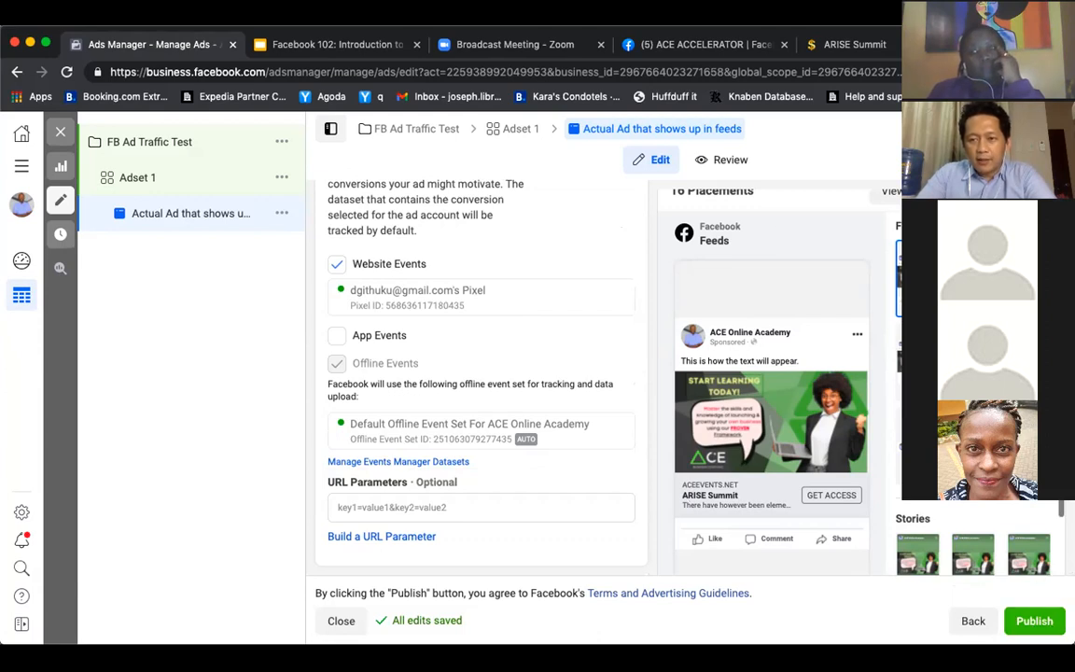
Switch to the Facebook 102 presentation in Google Slides and review the Objective and "If you don't know what to do..." slides
{"action": "left_click", "coordinate": [378, 46]}
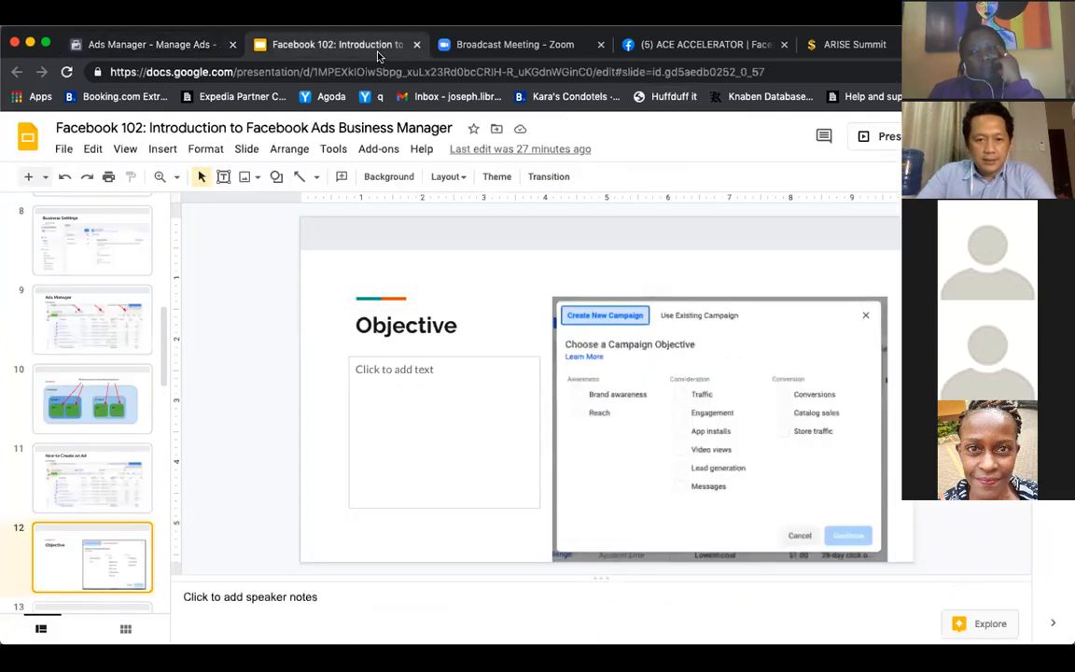
{"action": "left_click", "coordinate": [537, 396]}
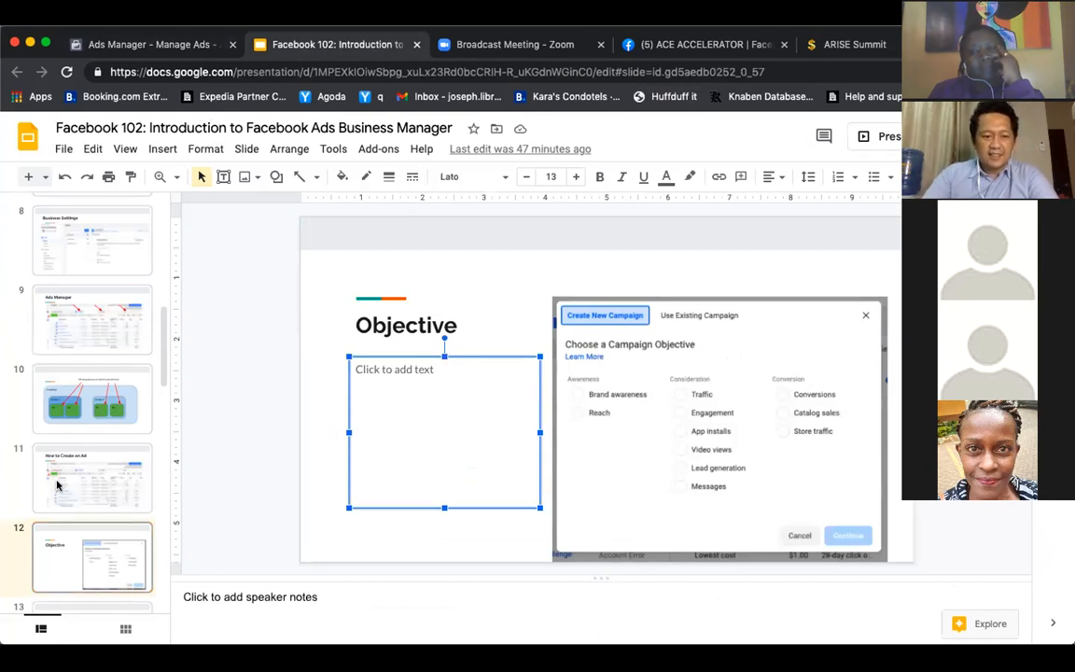
{"action": "left_click", "coordinate": [91, 568]}
{"action": "key", "text": "Up"}
{"action": "scroll", "coordinate": [91, 568], "scroll_direction": "down", "scroll_amount": 2}
{"action": "key", "text": "Down"}
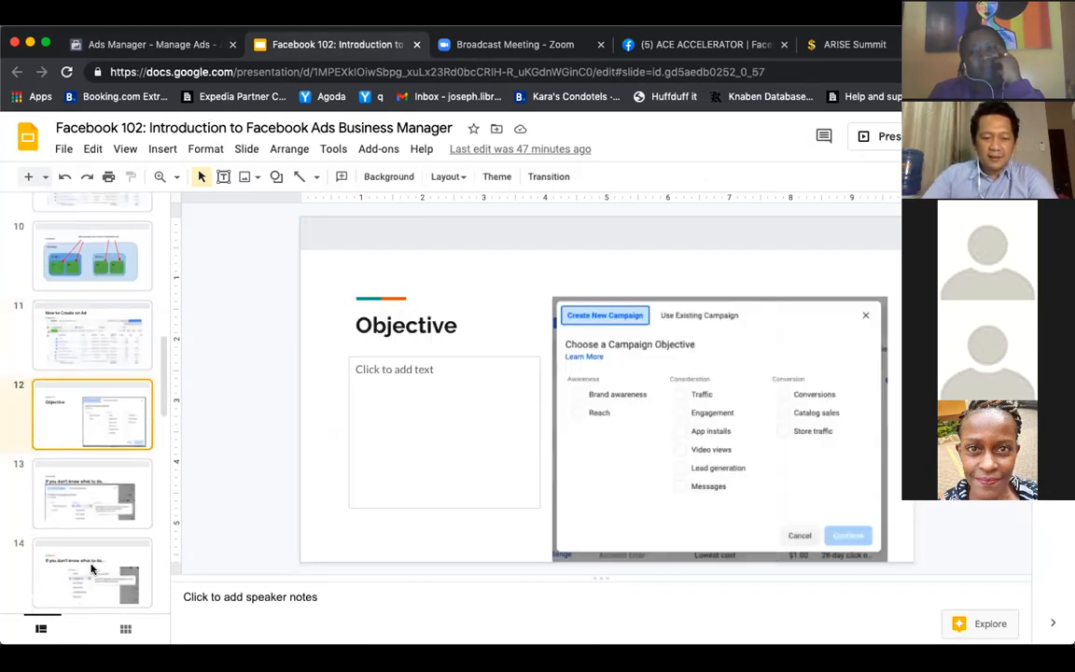
{"action": "key", "text": "Down"}
{"action": "key", "text": "Down"}
{"action": "scroll", "coordinate": [91, 569], "scroll_direction": "down", "scroll_amount": 3}
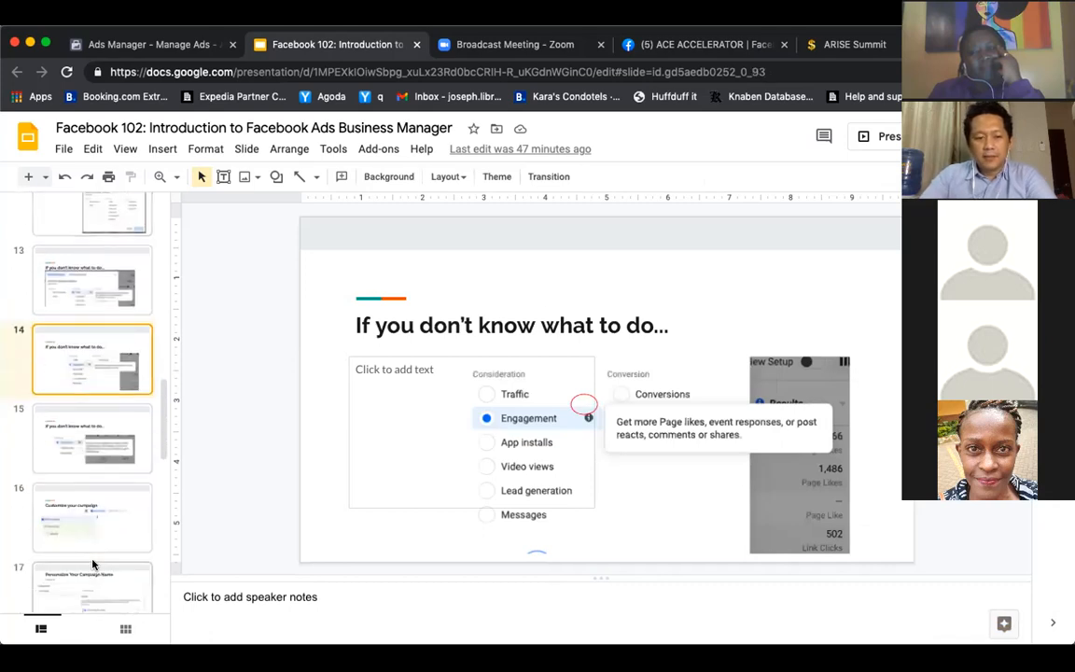
Go through the campaign and ad set slides, from Ad Set Name on to Define Your Audience
{"action": "left_click", "coordinate": [98, 538]}
{"action": "scroll", "coordinate": [89, 522], "scroll_direction": "down", "scroll_amount": 1}
{"action": "left_click", "coordinate": [82, 511]}
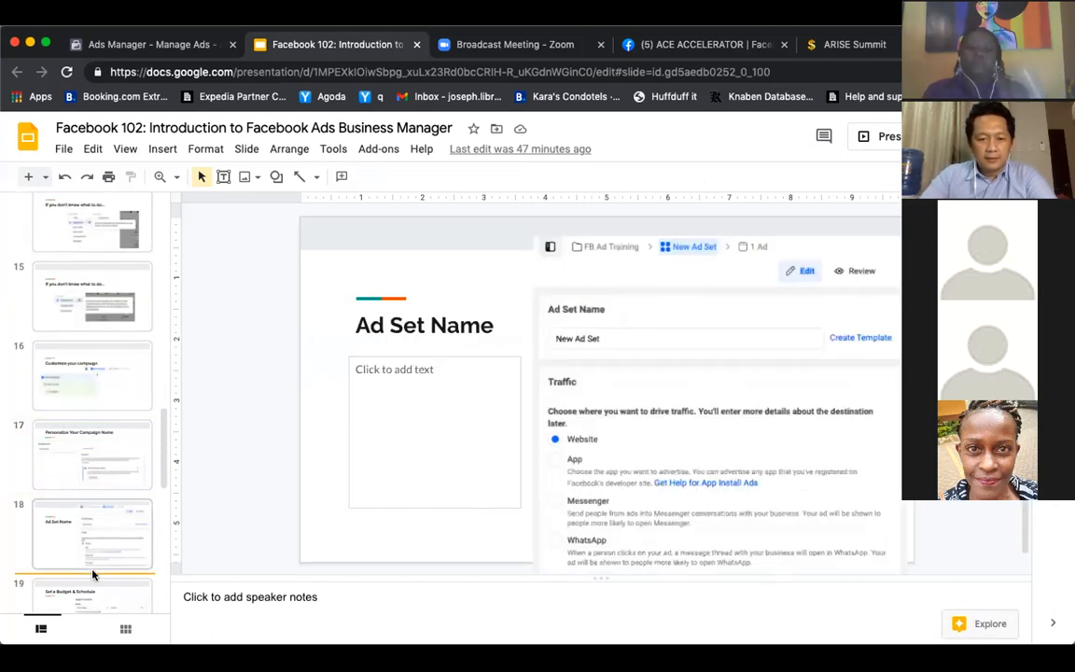
{"action": "scroll", "coordinate": [82, 511], "scroll_direction": "down", "scroll_amount": 3}
{"action": "left_click", "coordinate": [106, 450]}
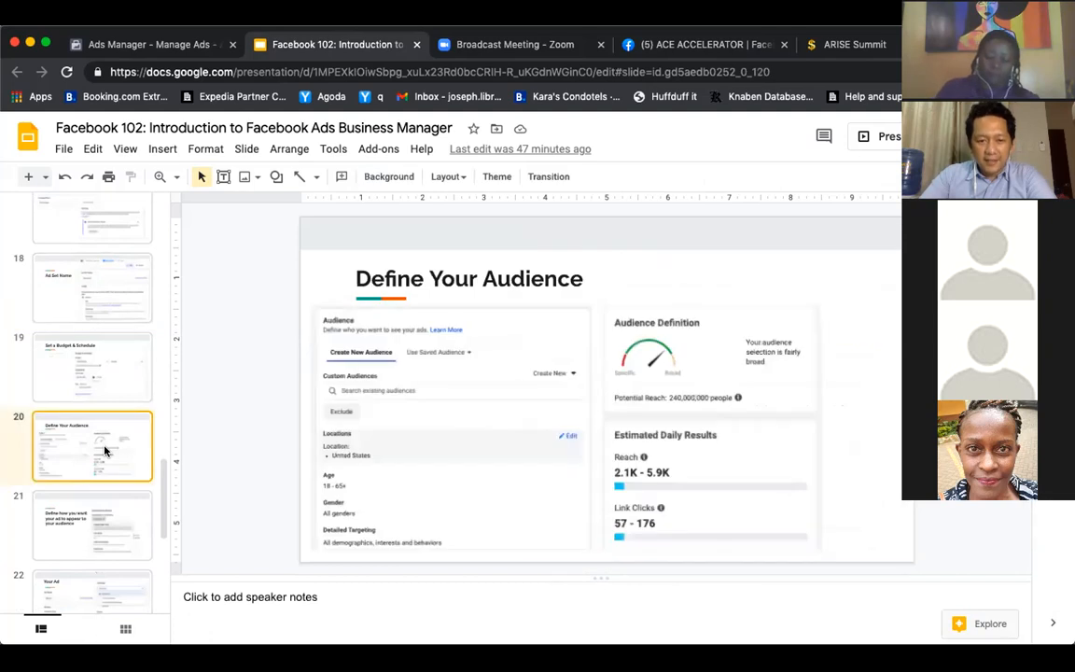
Skip ahead past the Ad Creative slide and show the Tracking slide
{"action": "scroll", "coordinate": [105, 451], "scroll_direction": "down", "scroll_amount": 1}
{"action": "scroll", "coordinate": [104, 451], "scroll_direction": "down", "scroll_amount": 1}
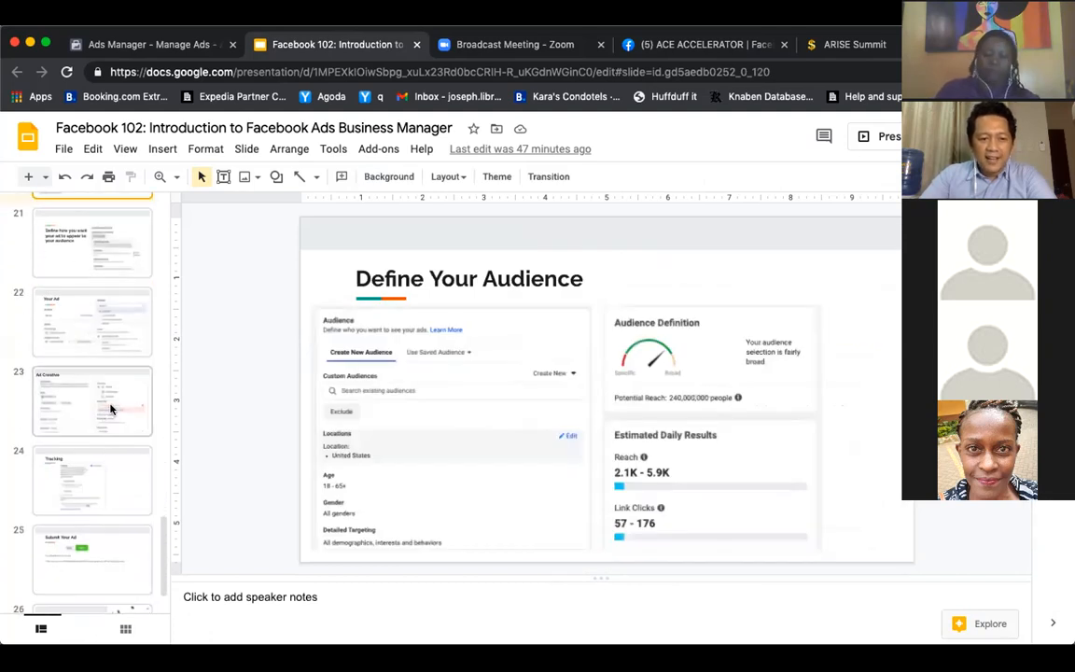
{"action": "left_click", "coordinate": [109, 408]}
{"action": "scroll", "coordinate": [109, 407], "scroll_direction": "down", "scroll_amount": 1}
{"action": "left_click", "coordinate": [109, 412]}
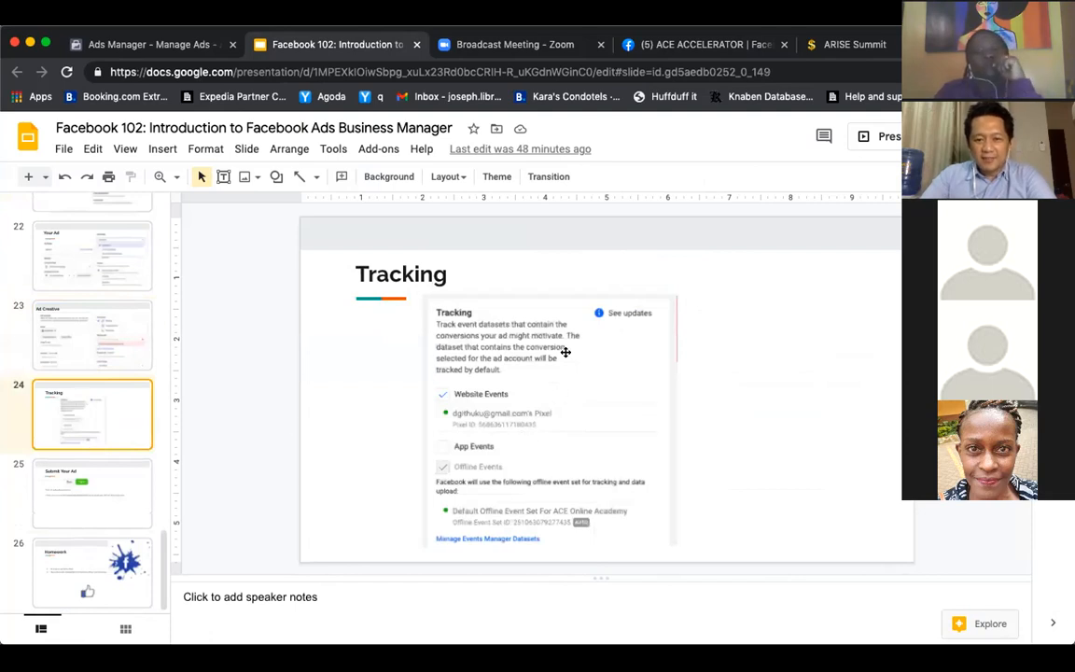
Review the Submit Your Ad slide and the closing Homework slide with its task list
{"action": "left_click", "coordinate": [100, 516]}
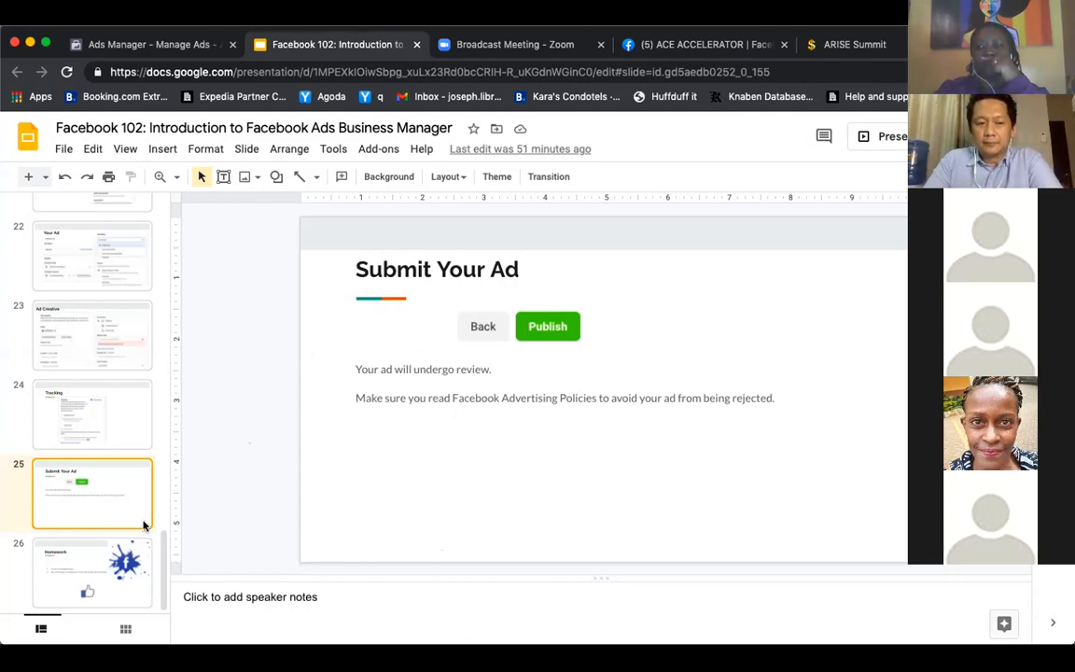
{"action": "left_click", "coordinate": [122, 564]}
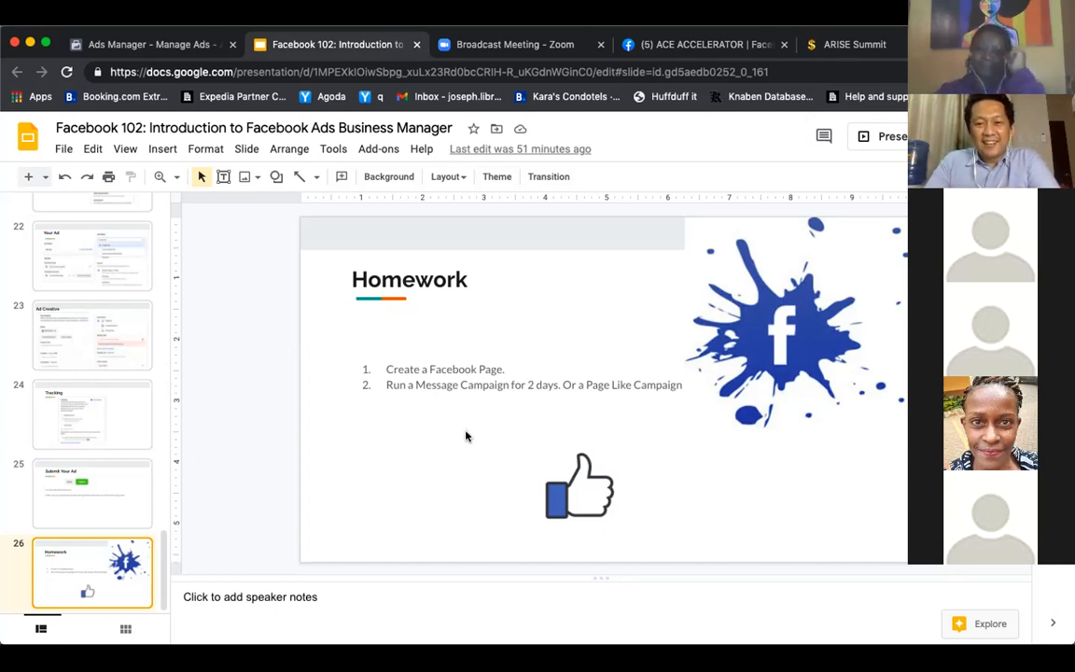
{"action": "left_click", "coordinate": [520, 403]}
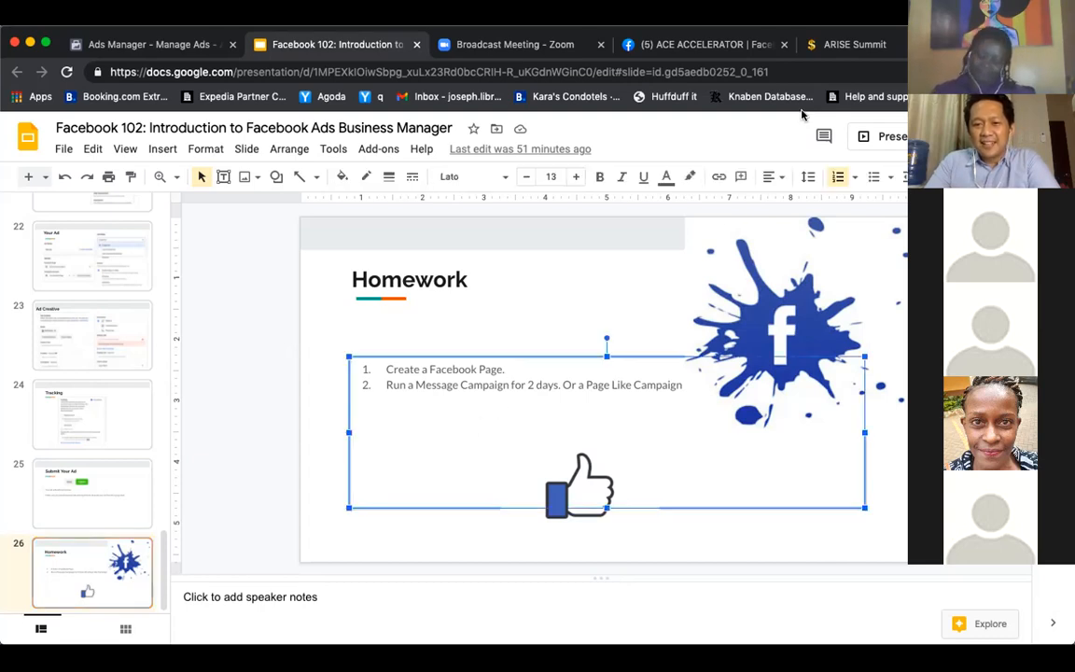